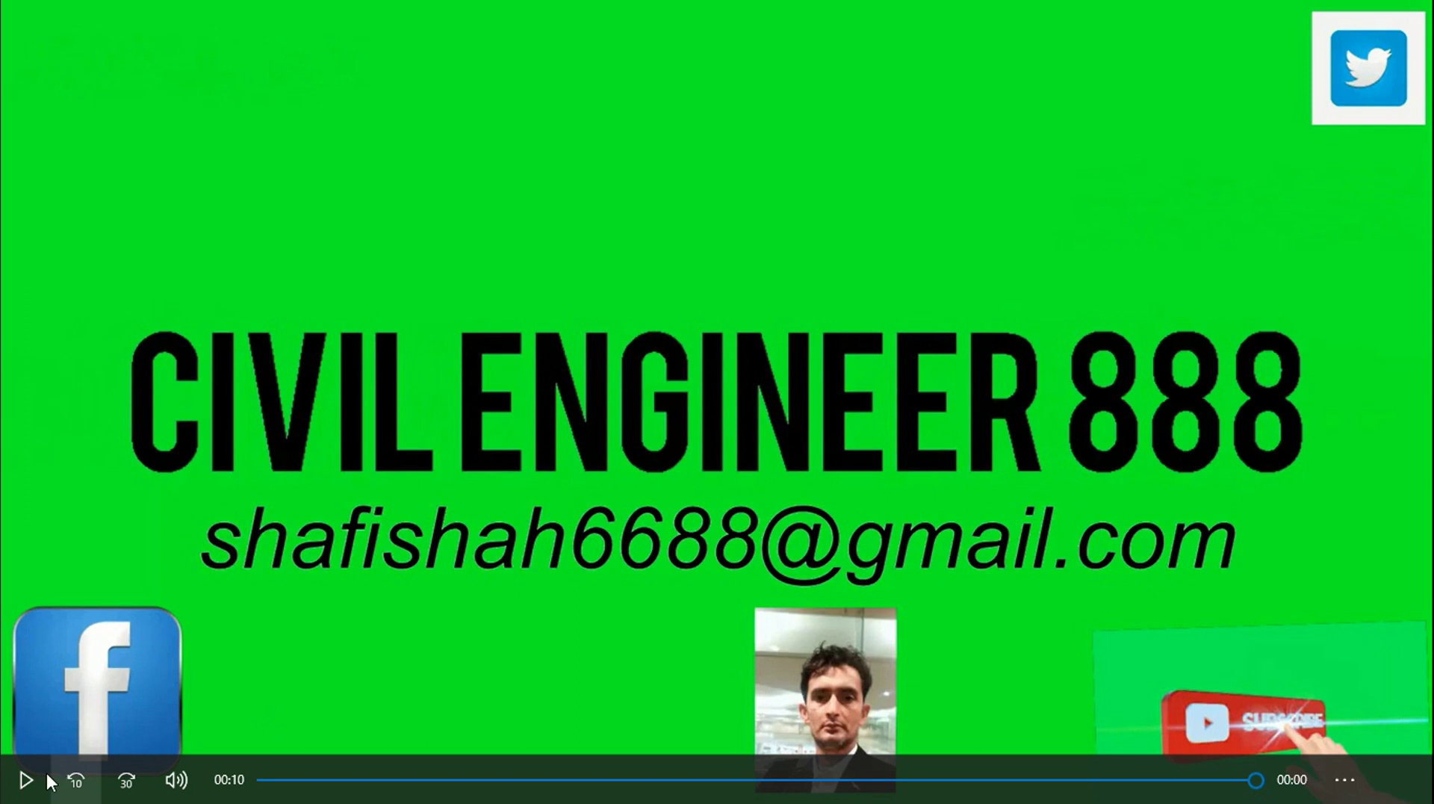
Replay the intro clip until it ends on the superelevation diagram frame
click(36, 778)
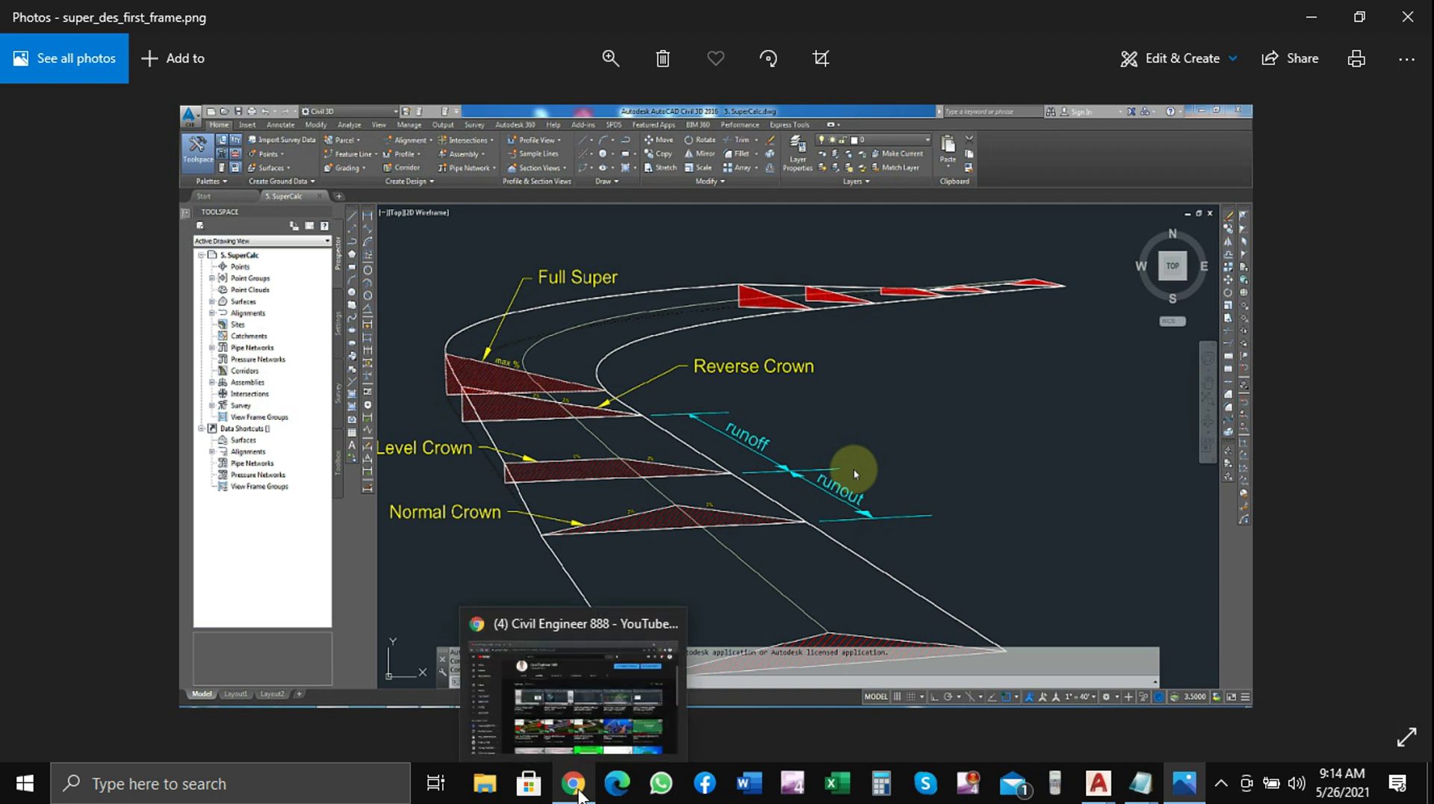
Switch from Photos to Chrome's YouTube channel Videos tab
key(alt+Tab)
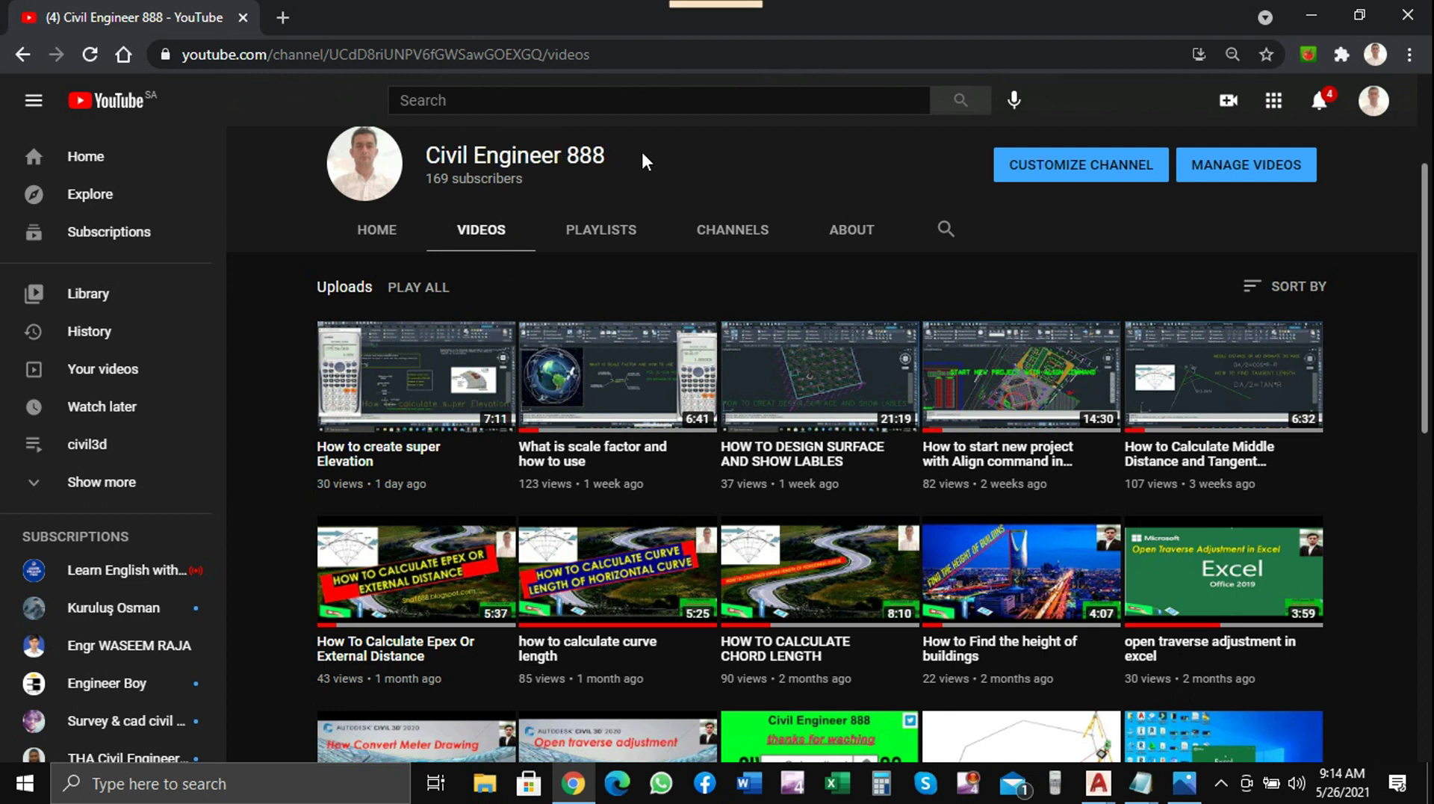
mouse_move(415, 375)
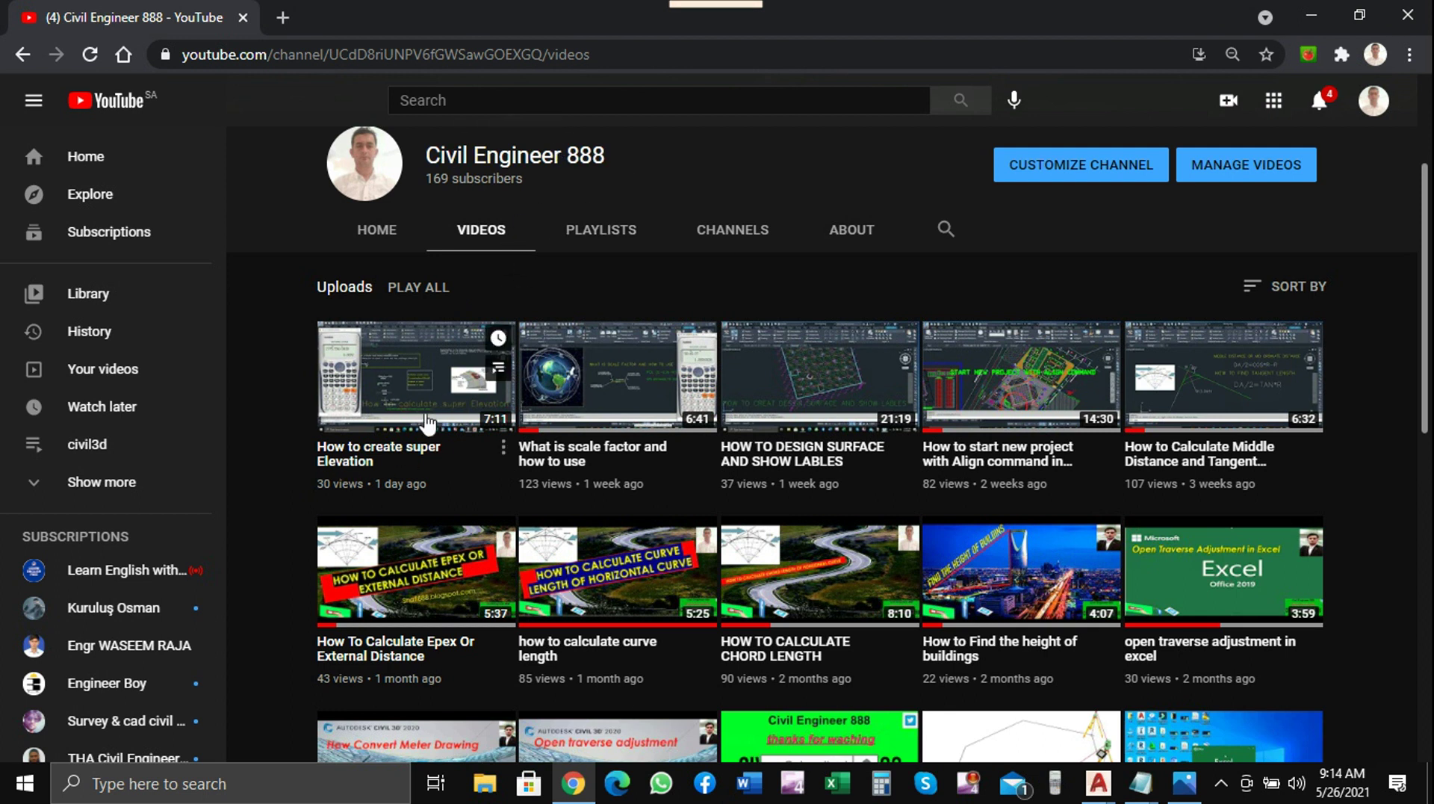
Scroll through the channel's uploads, then minimize Chrome to reveal the 555.dwg drawing
scroll(759, 497, down, 3)
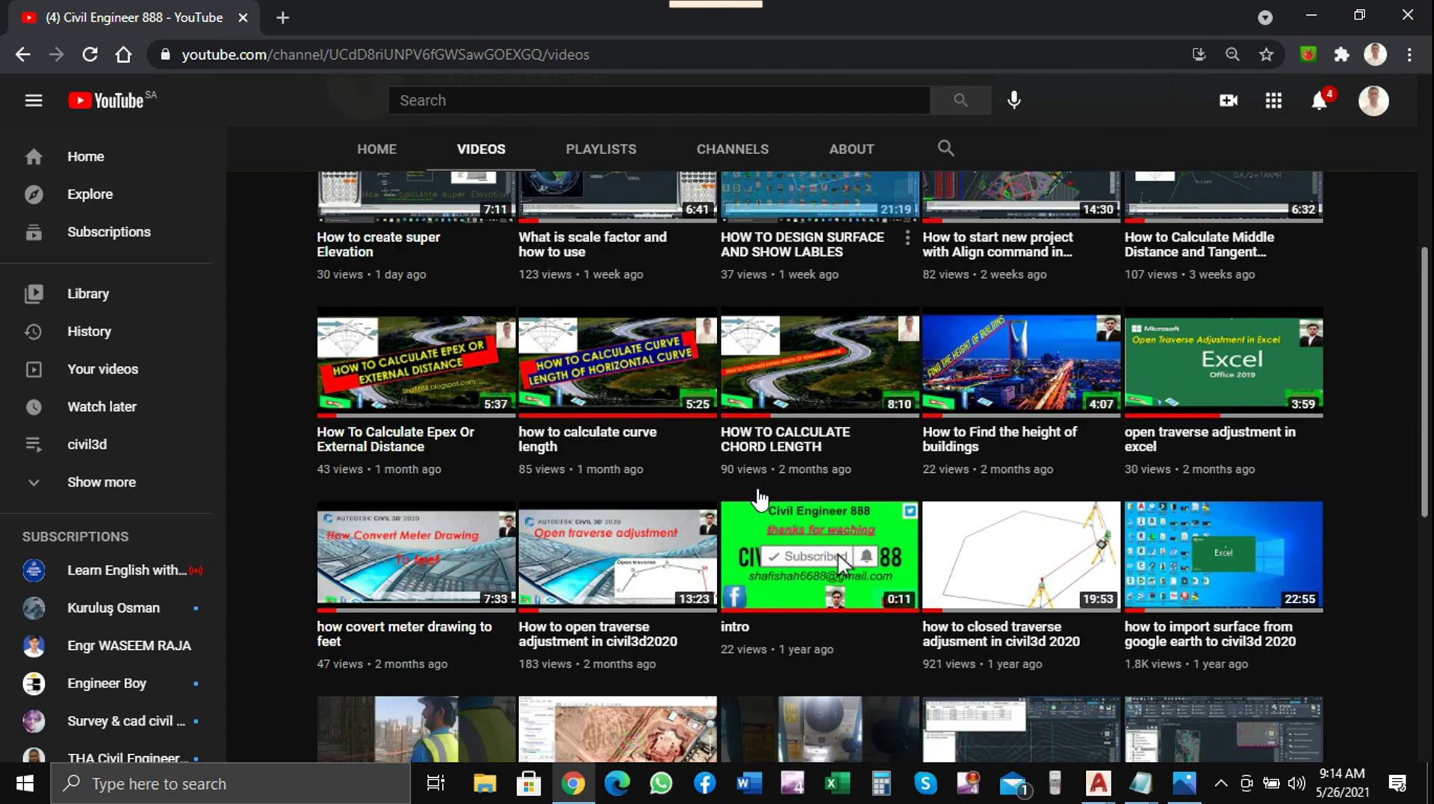
scroll(759, 497, up, 3)
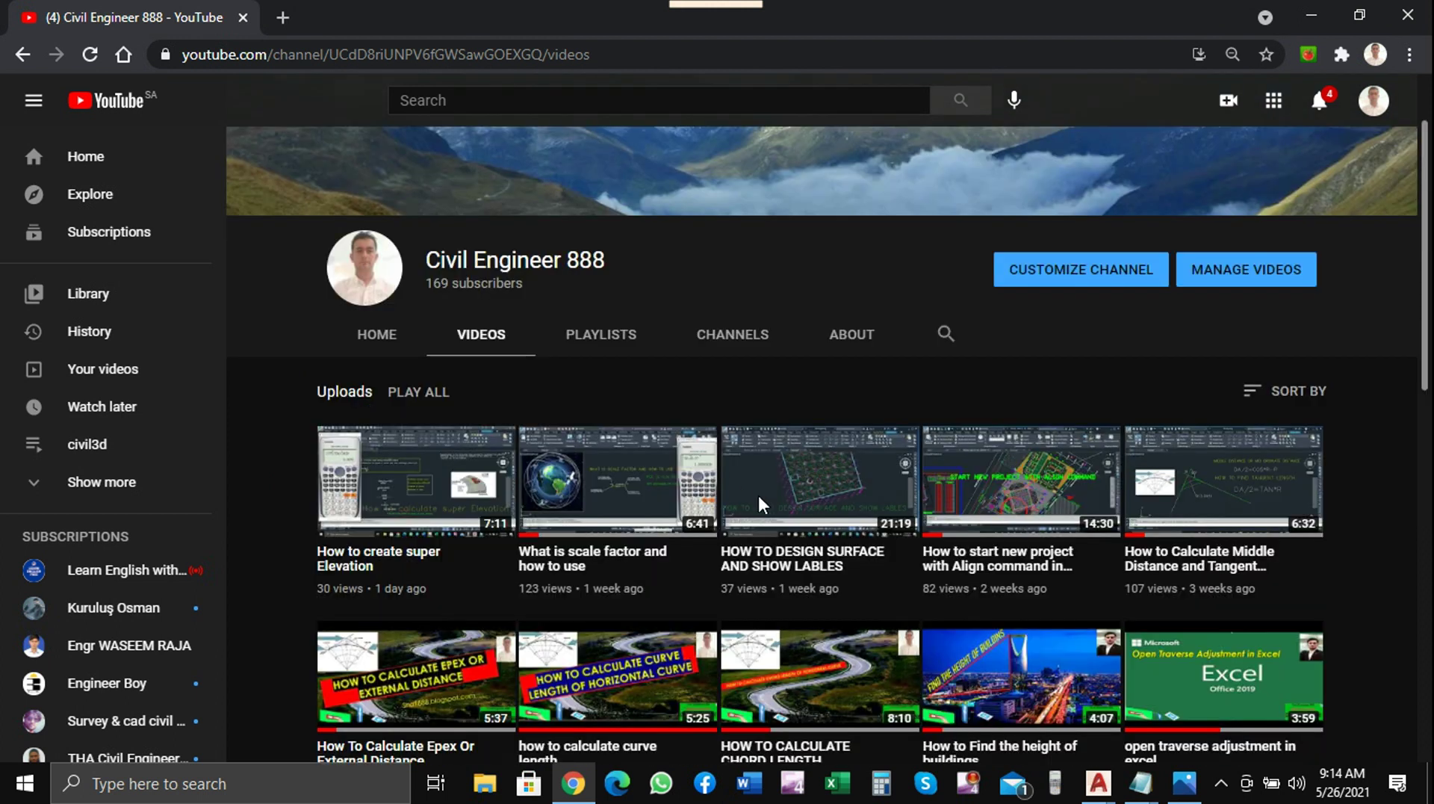
scroll(736, 495, up, 2)
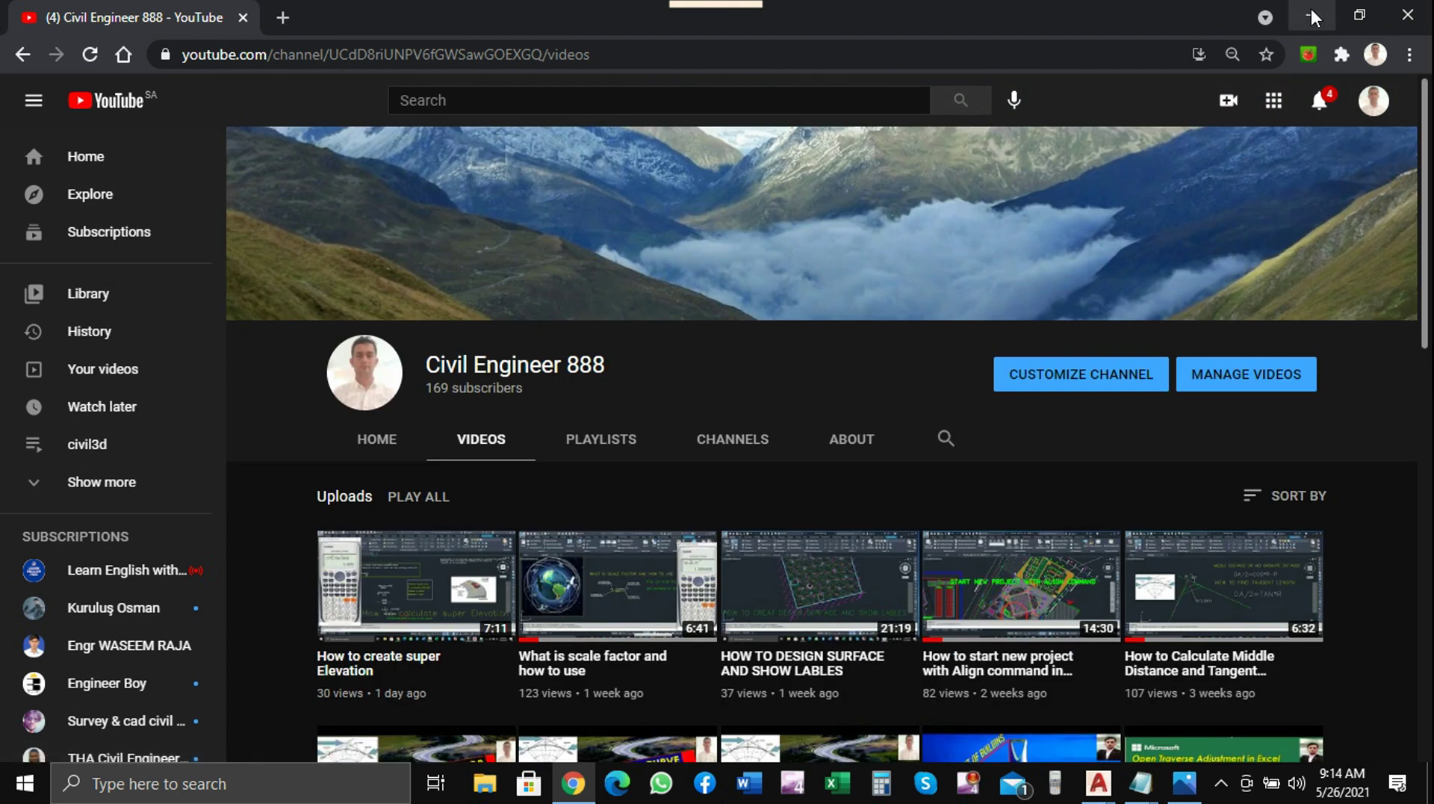
click(1312, 15)
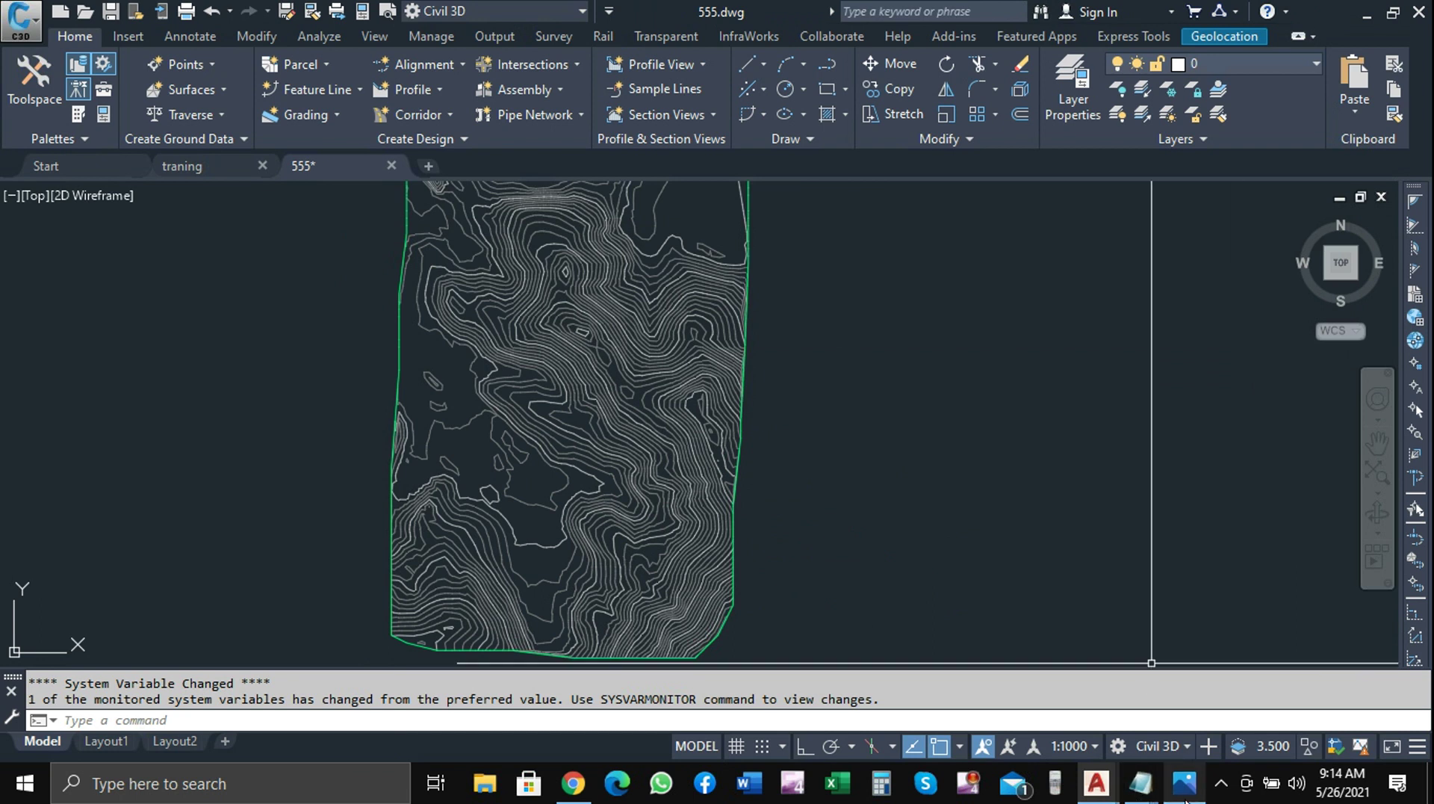
Bring the super_des_first_frame.png superelevation reference image to the front in Photos
mouse_move(1184, 782)
click(1206, 714)
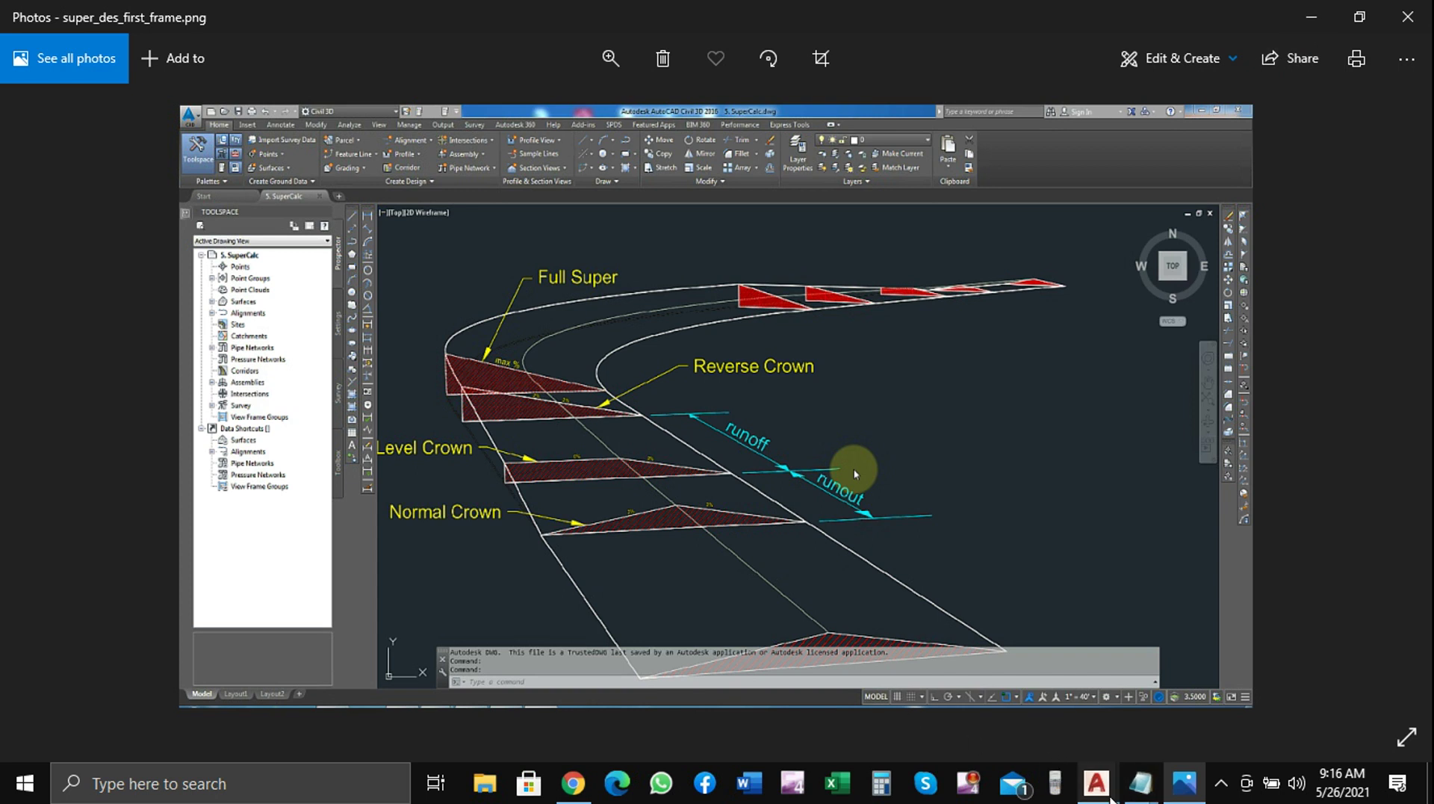
Return to the 555.dwg contour drawing in Civil 3D and check the view
click(1184, 715)
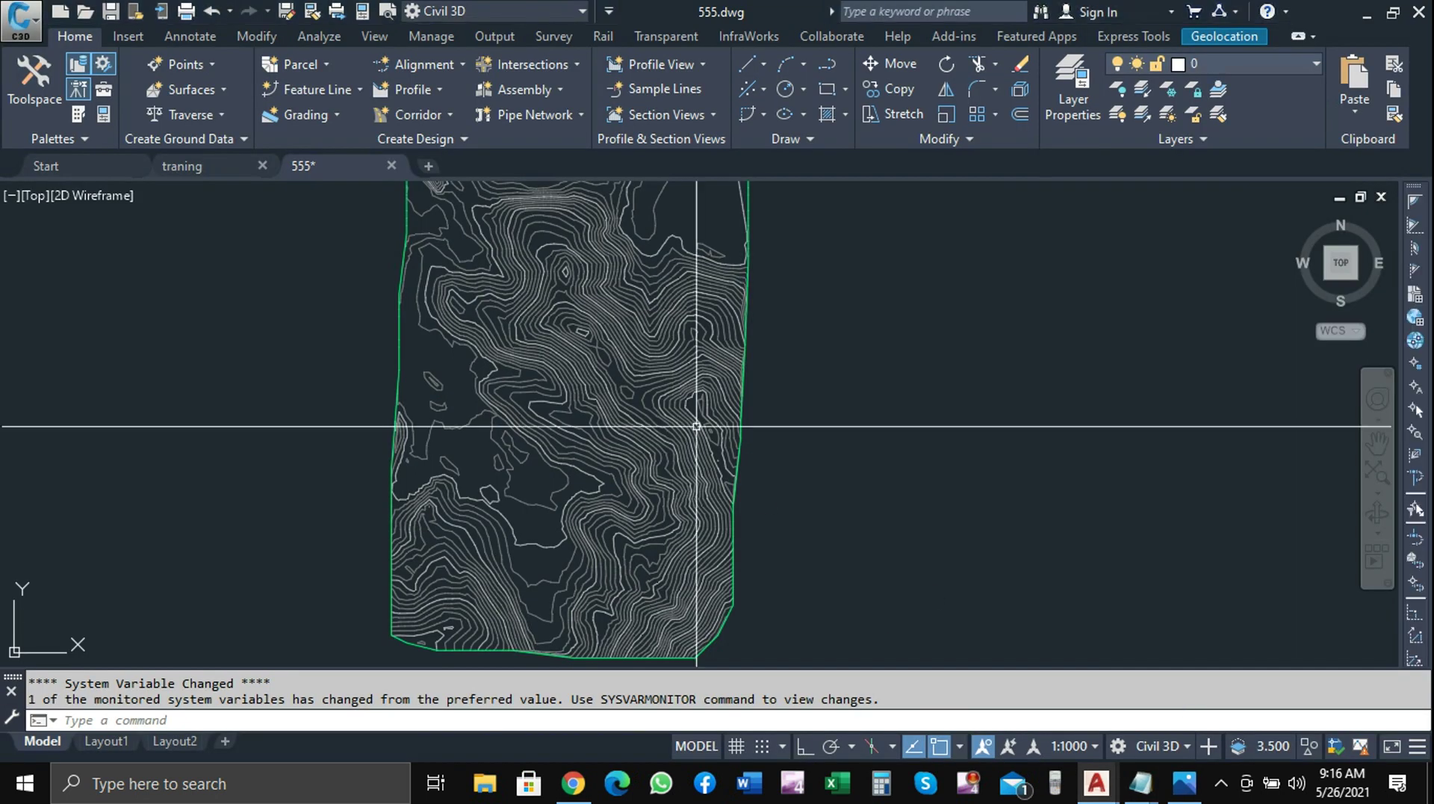
scroll(681, 425, down, 3)
scroll(682, 425, up, 3)
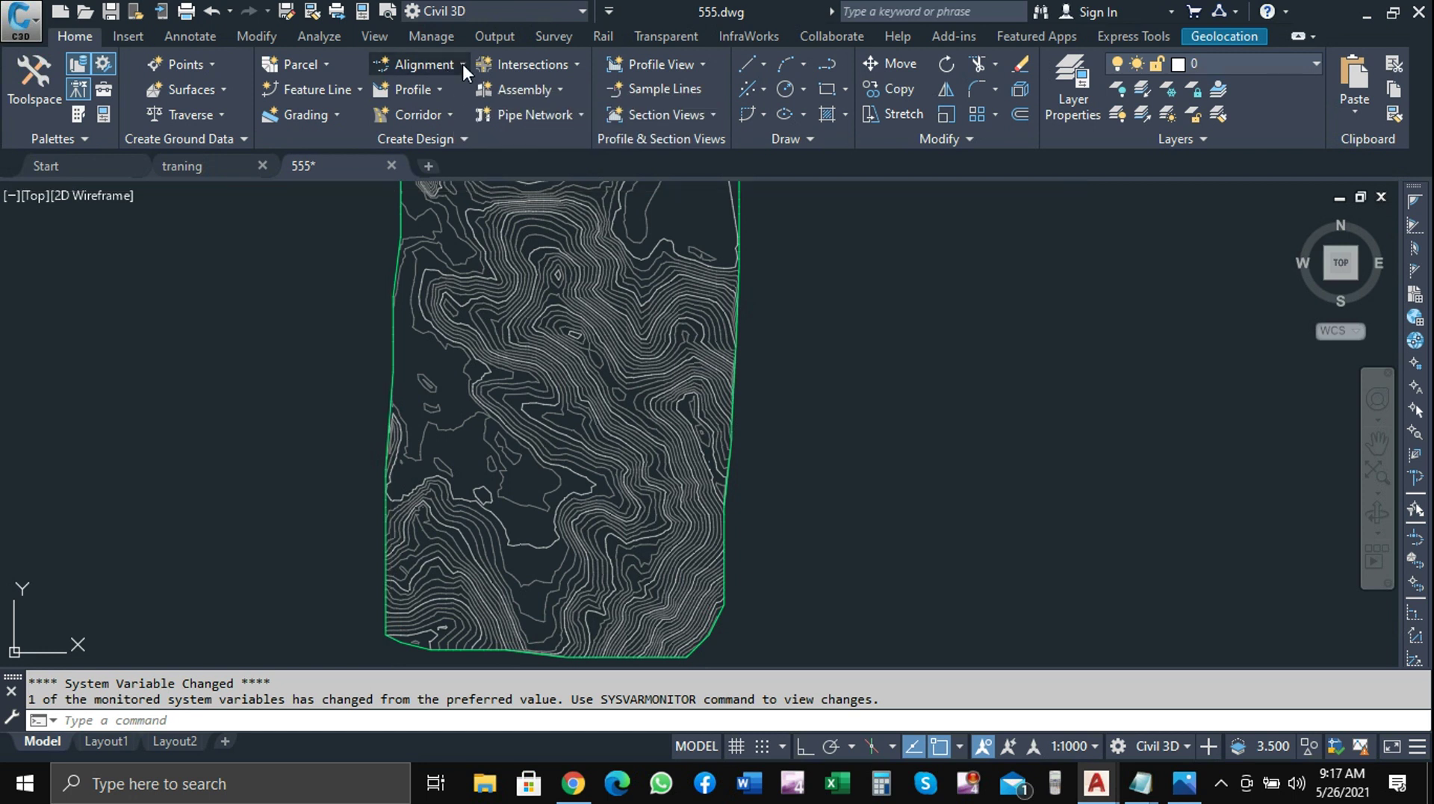
Start Alignment Creation Tools to open the Create Alignment - Layout dialog (Centerline, C-ROAD, Proposed)
click(463, 65)
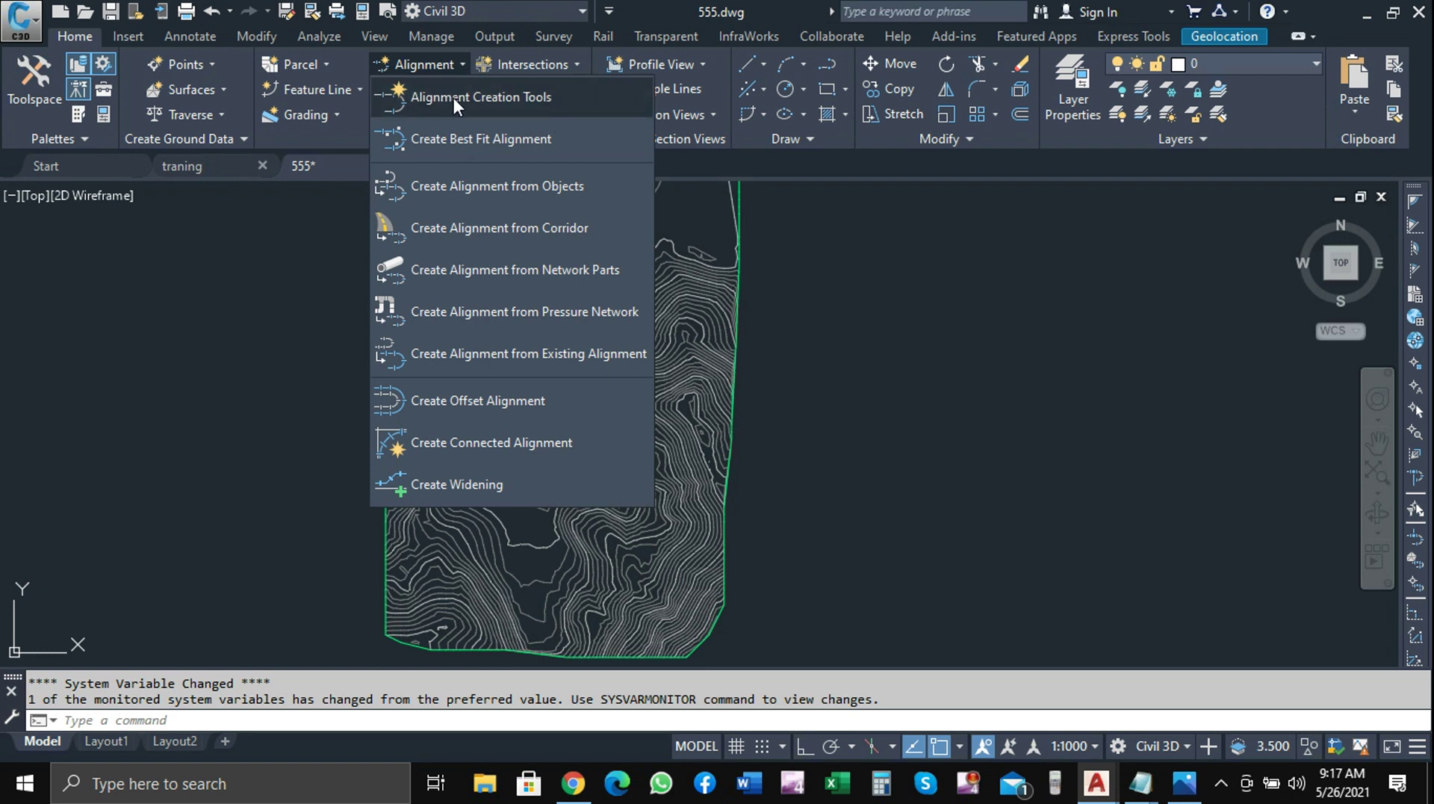
click(503, 96)
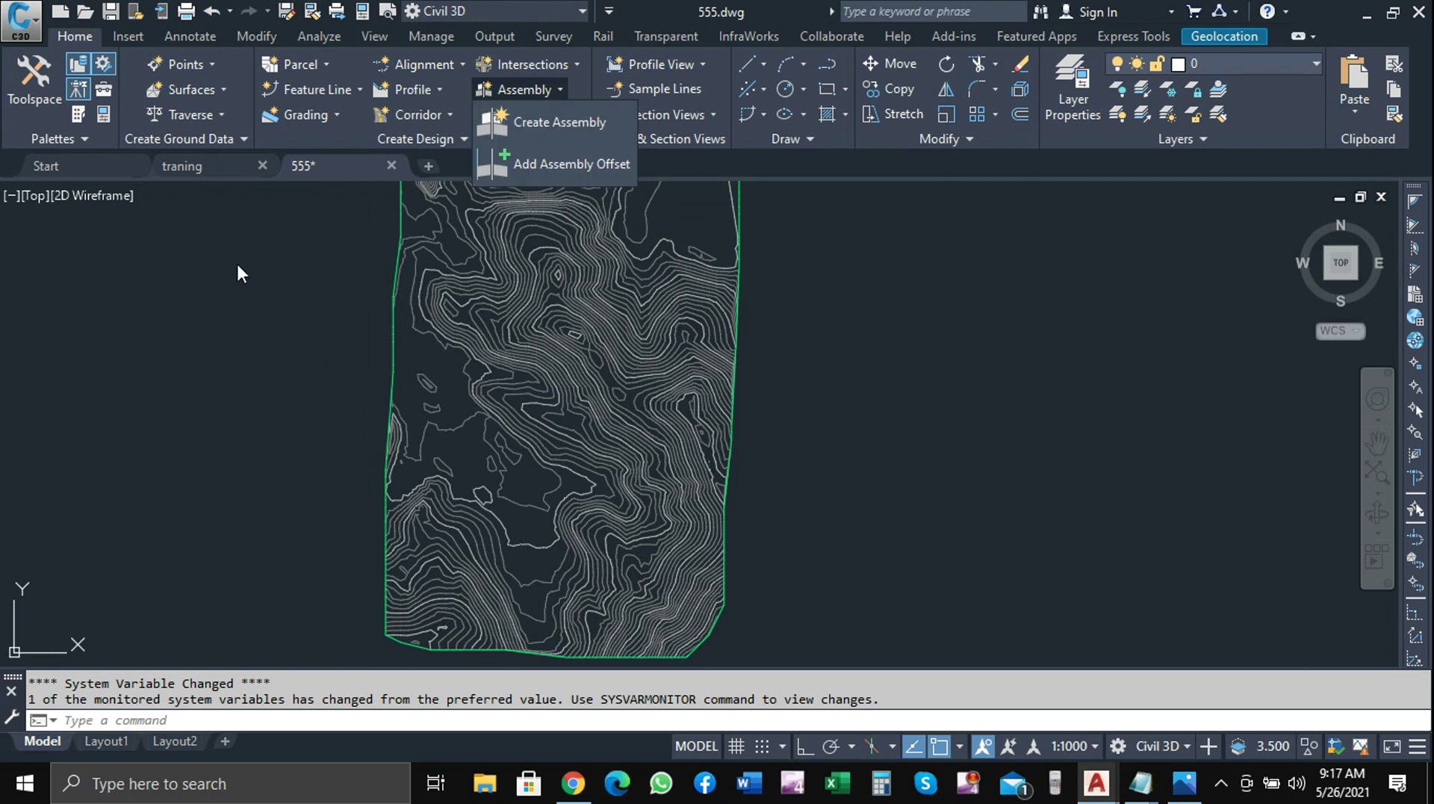
click(460, 61)
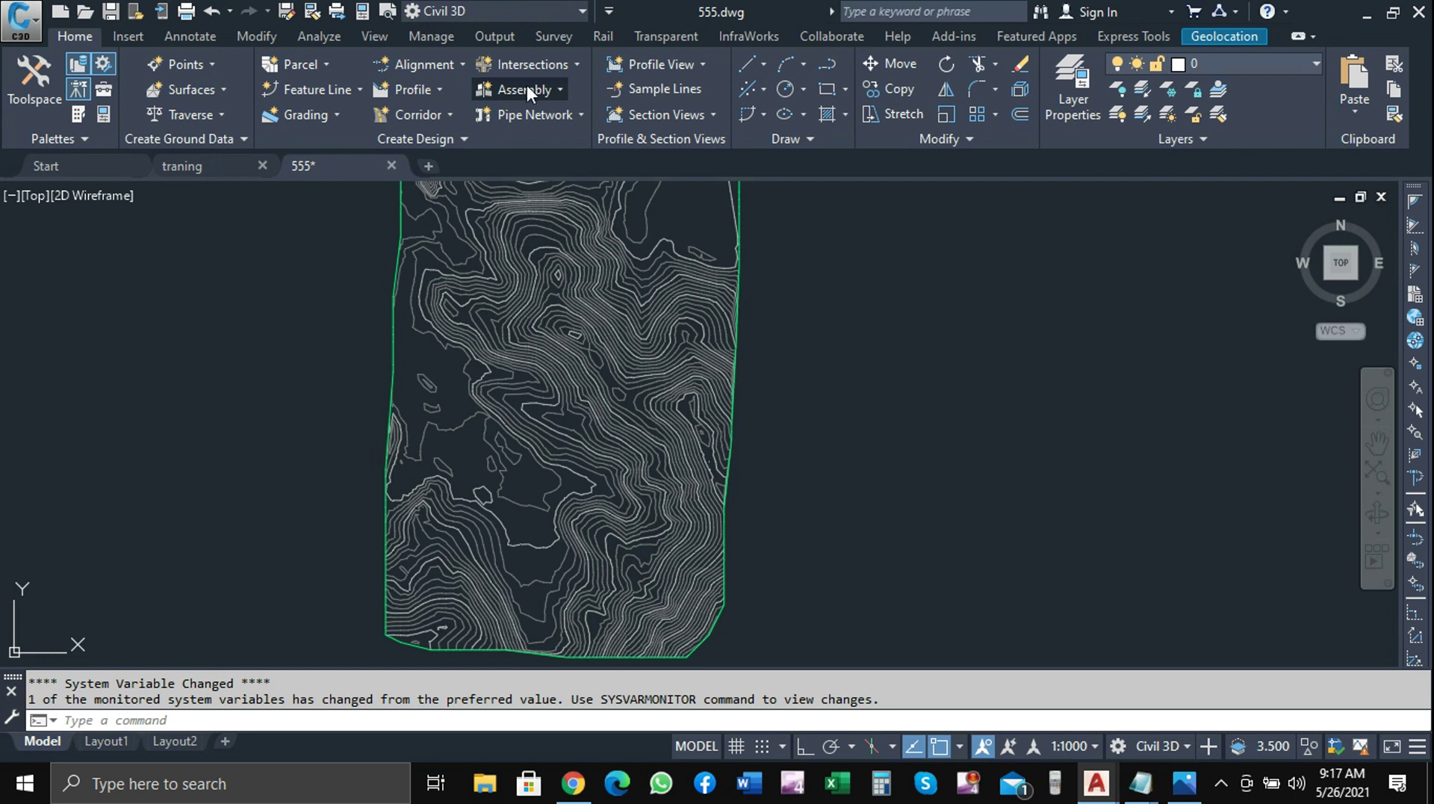
click(464, 67)
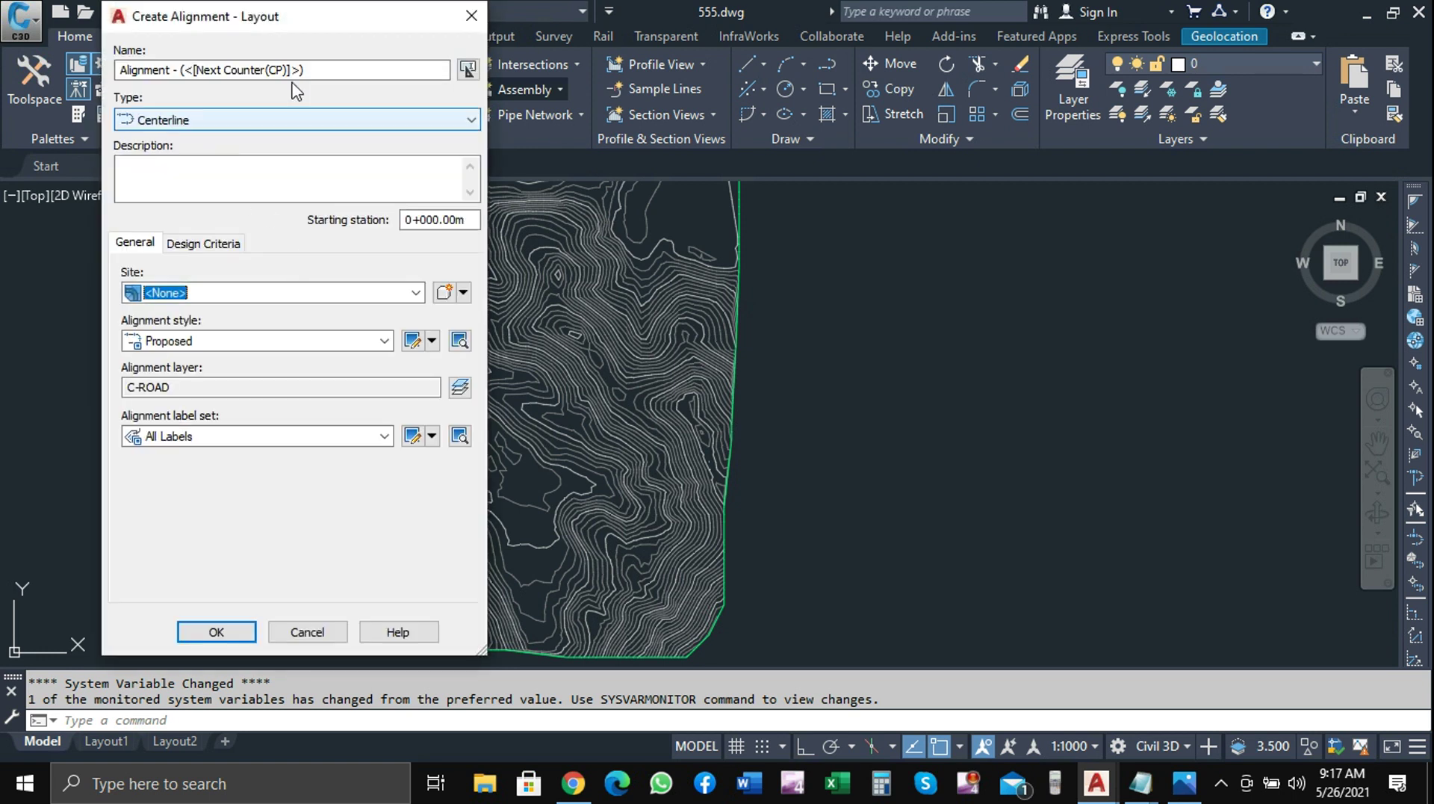
Name the alignment 'Alignment - 1', review its 100 km/h design speed, and accept
click(327, 66)
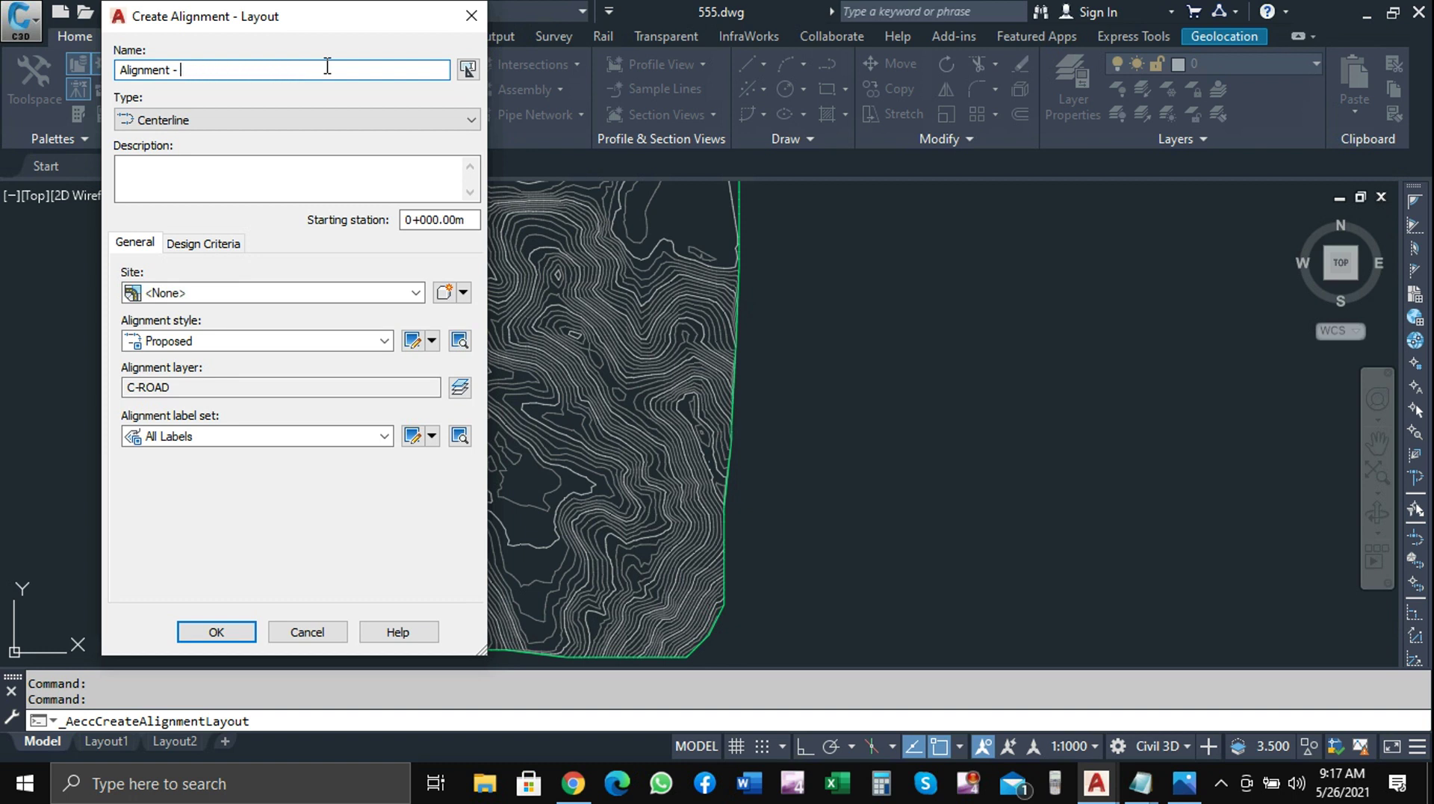
text(1)
click(202, 247)
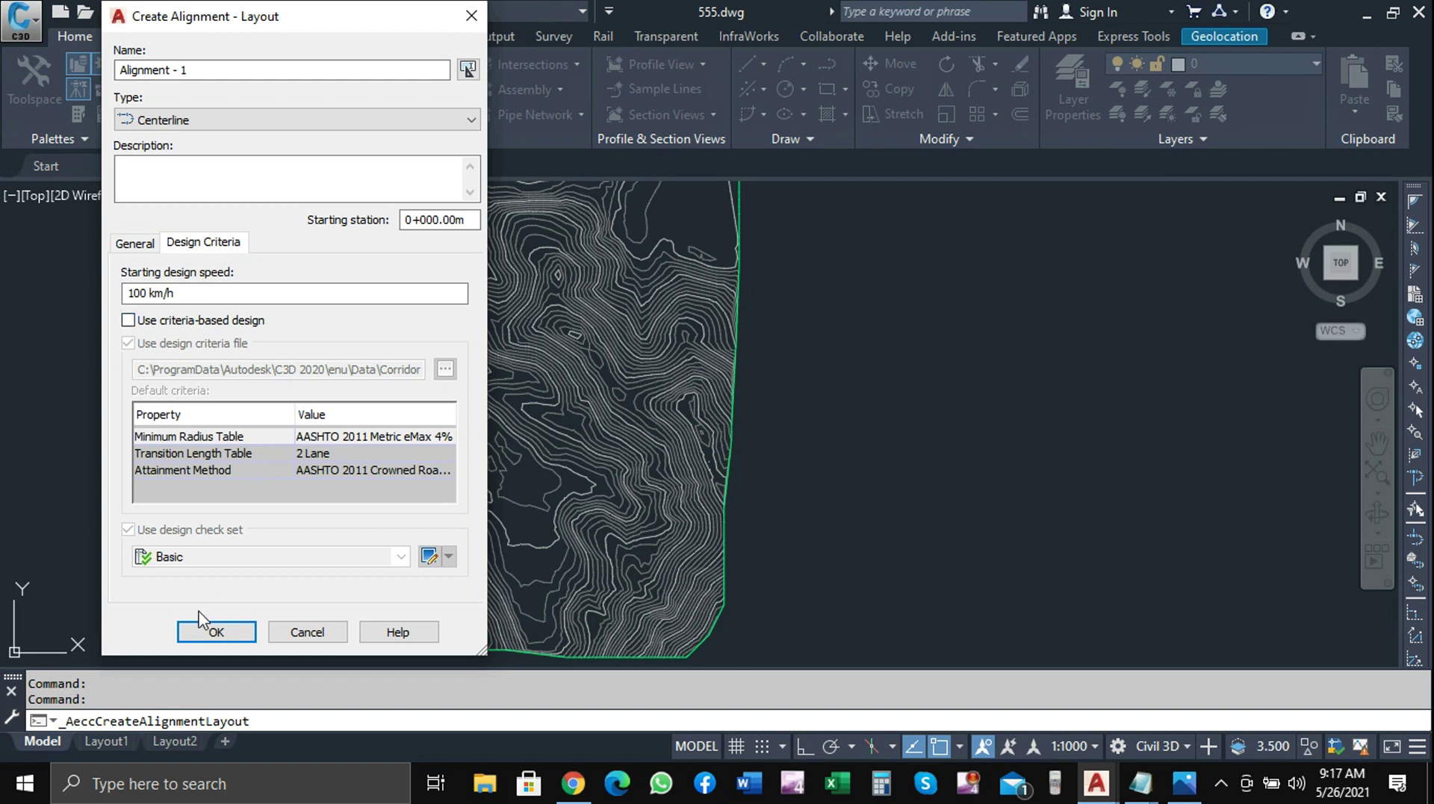
click(236, 636)
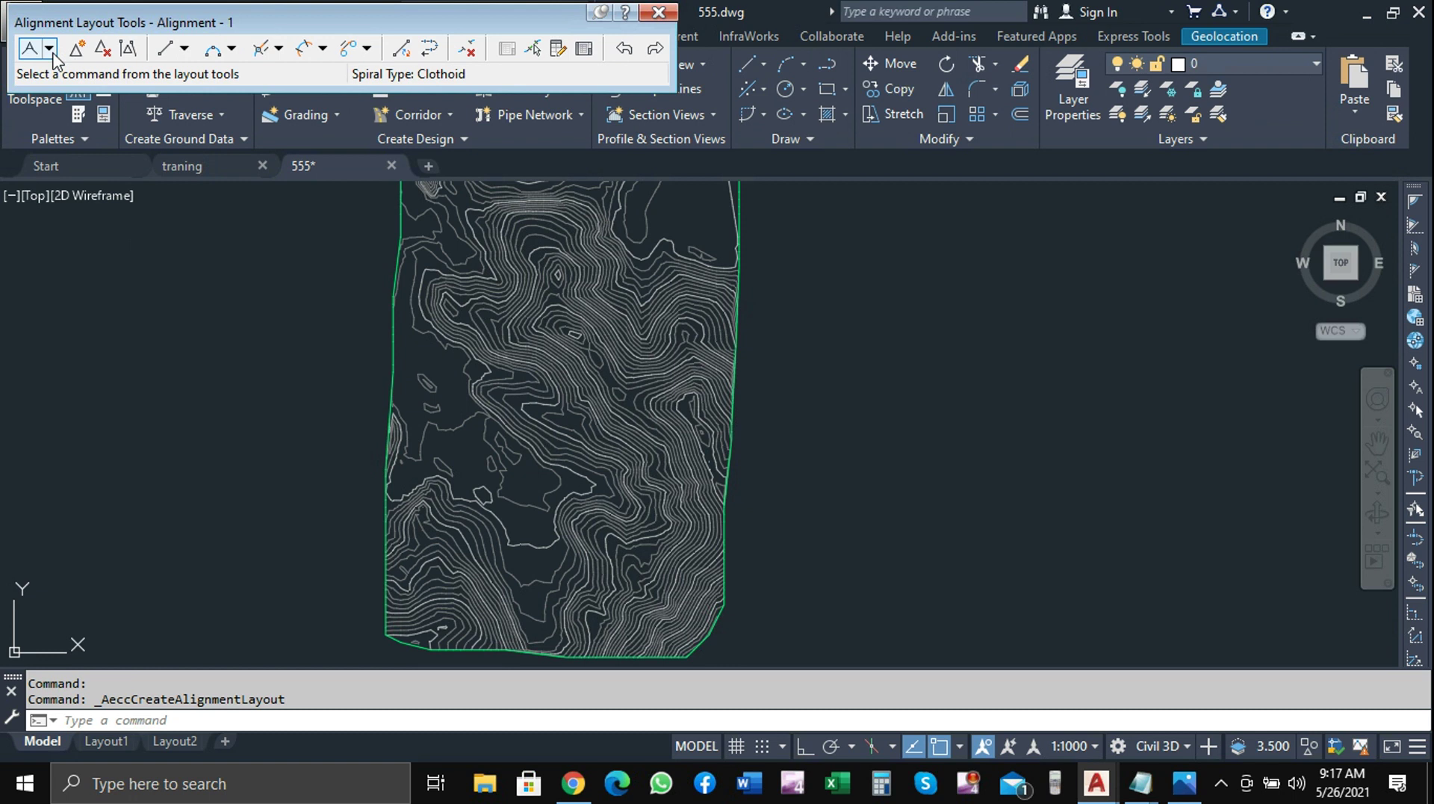
Choose the Tangent-Tangent (With curves) layout tool
click(49, 49)
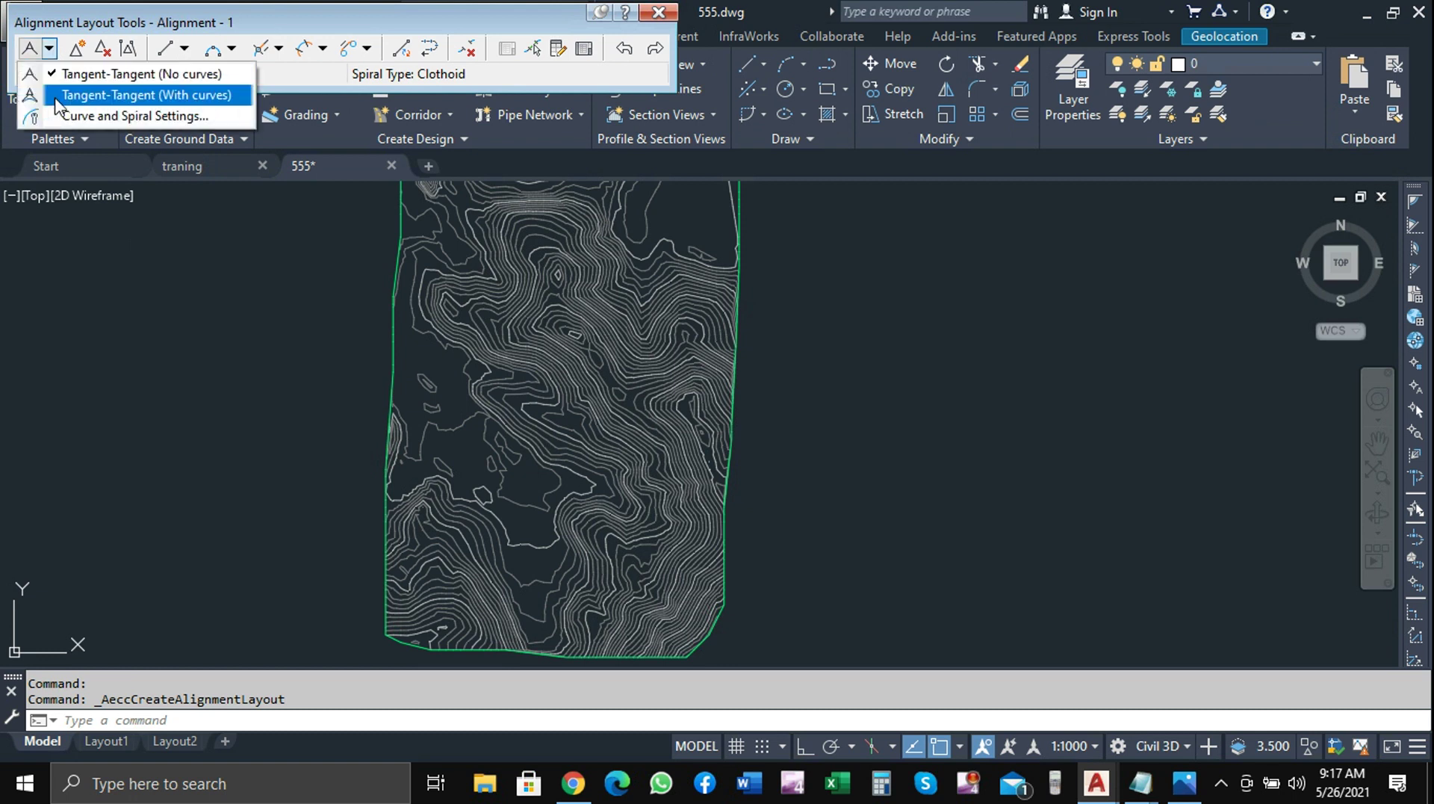
click(187, 103)
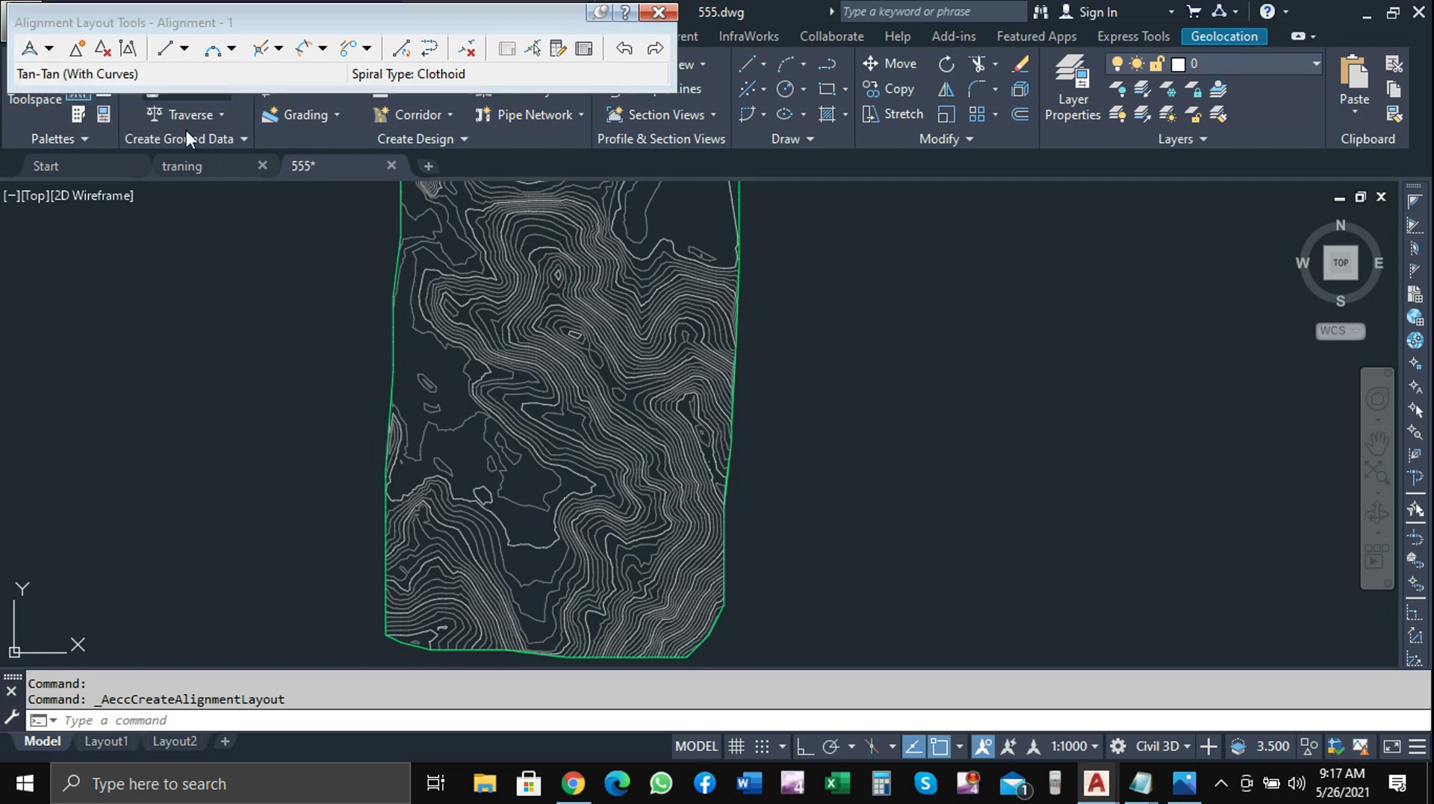
scroll(642, 447, down, 2)
scroll(642, 446, down, 2)
scroll(642, 447, up, 2)
scroll(644, 447, up, 1)
scroll(646, 448, down, 1)
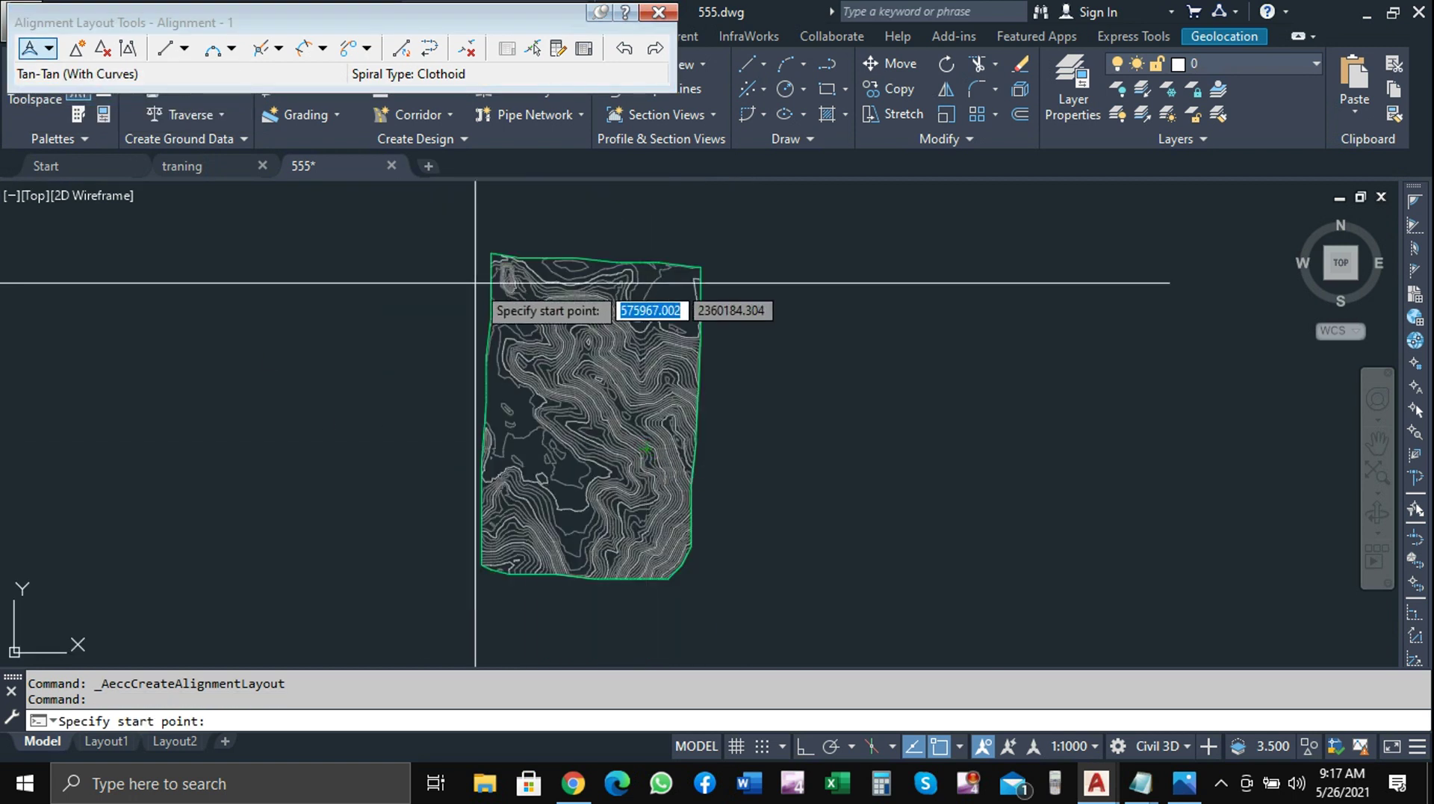
Draw Alignment - 1 from the surface's top-left through three PIs to the bottom boundary
click(515, 266)
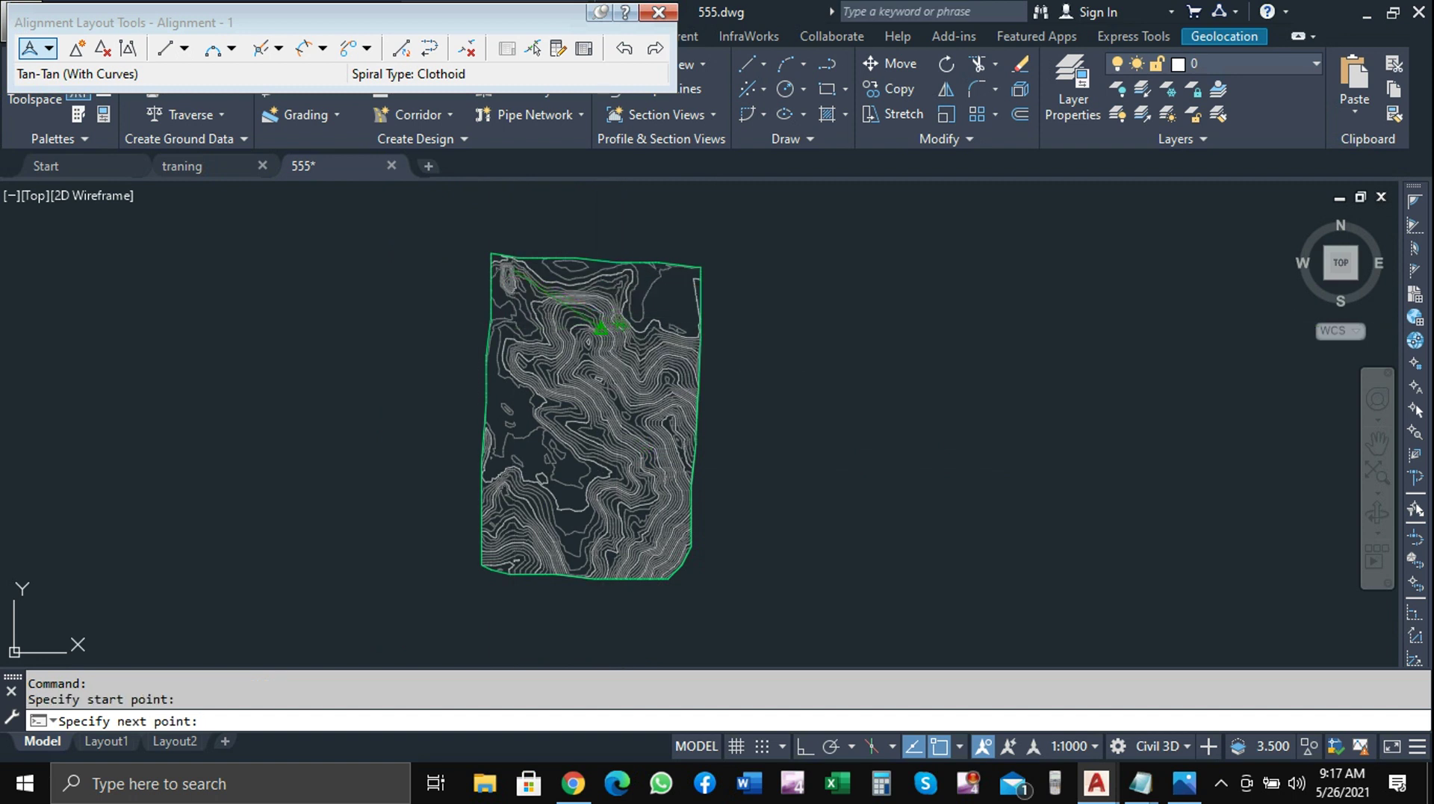
click(600, 327)
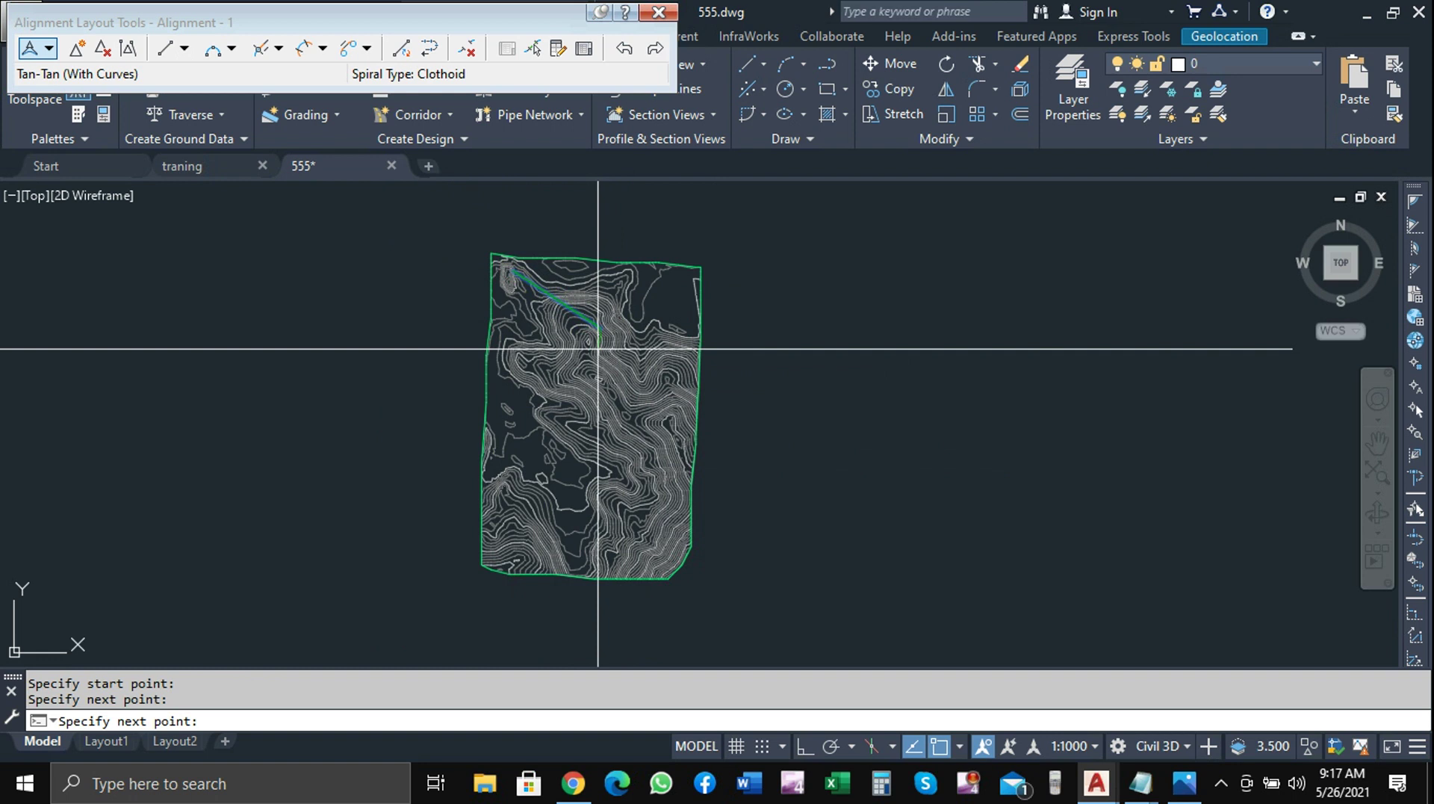
click(551, 389)
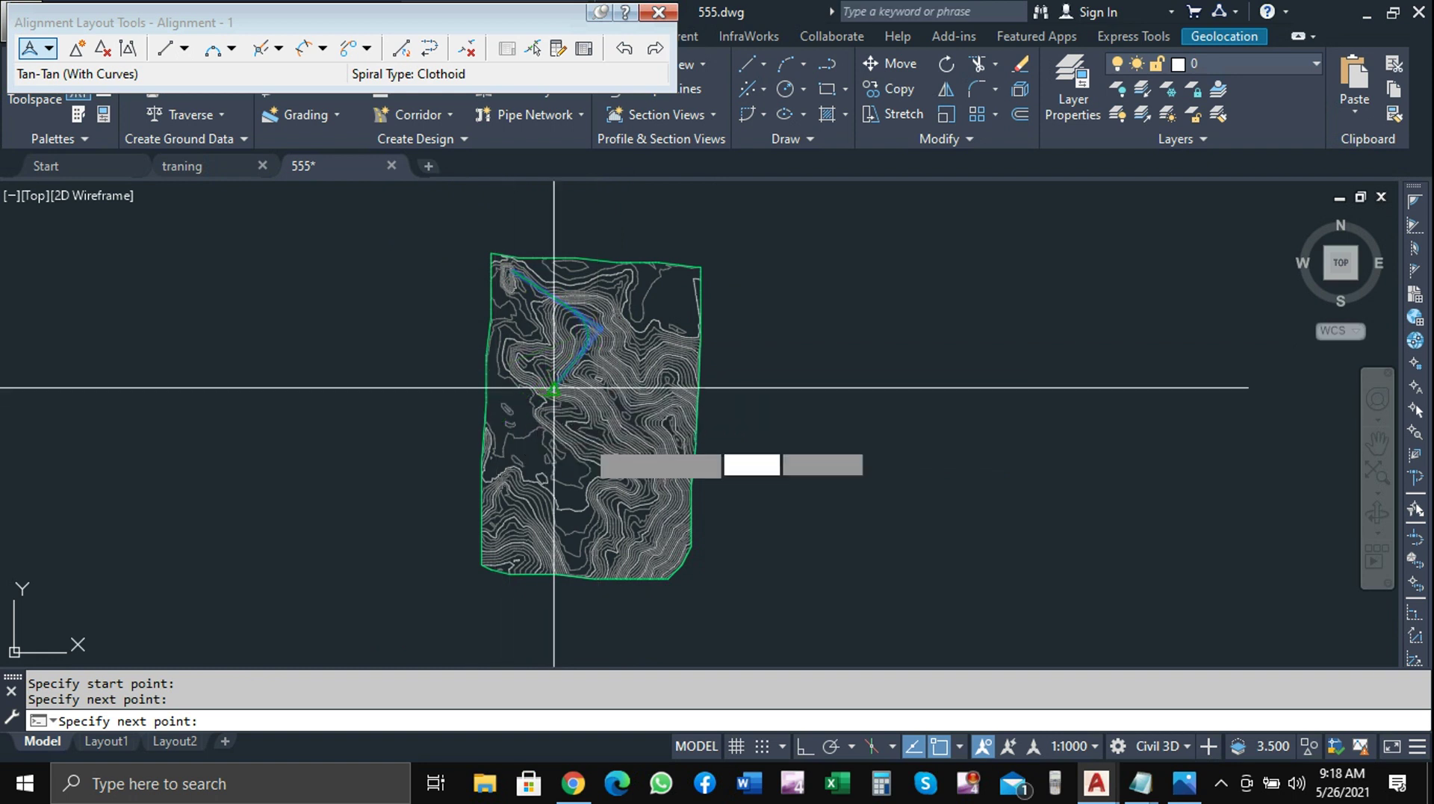
click(620, 437)
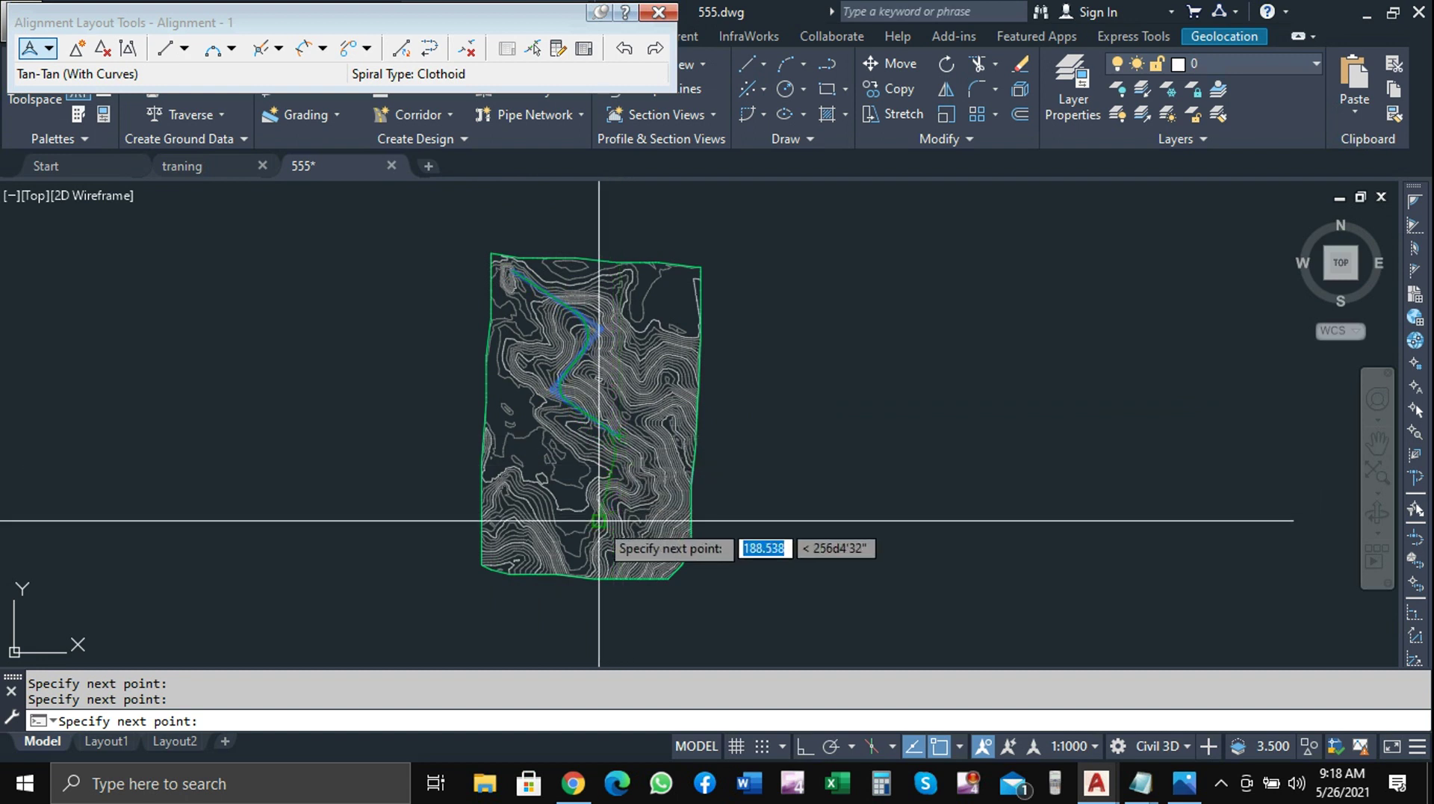
click(535, 569)
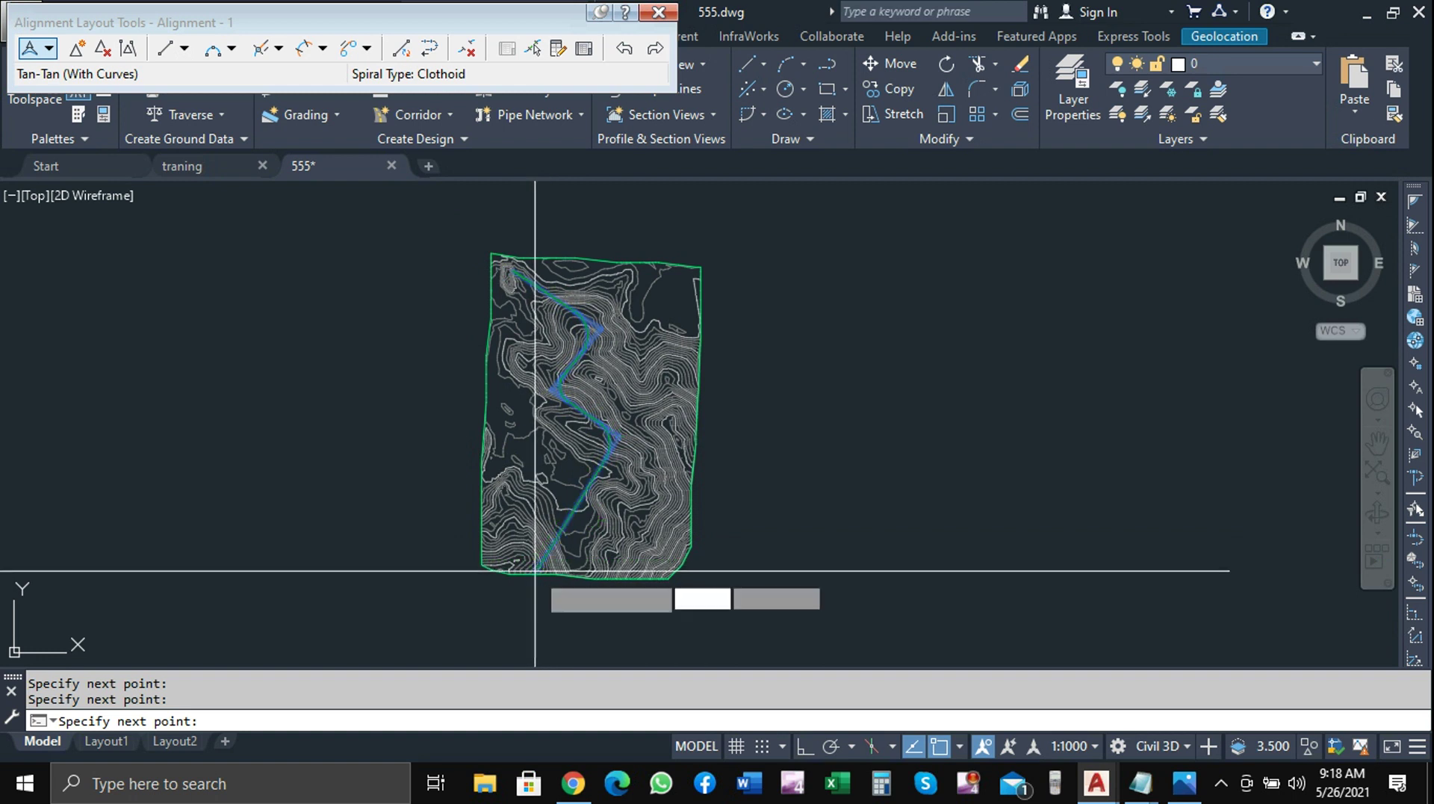
key(Return)
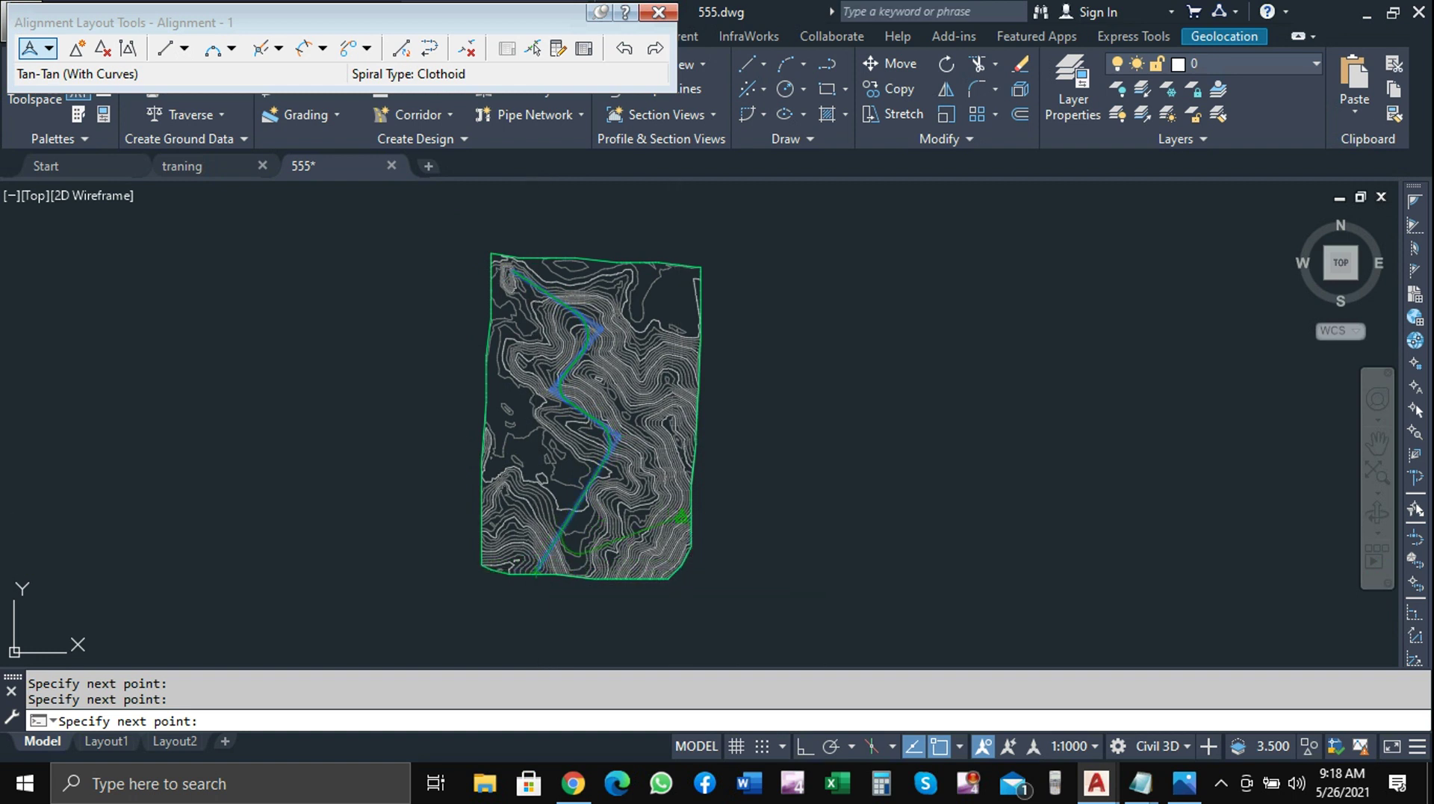
End the layout command and close the Alignment Layout Tools toolbar
key(Escape)
scroll(560, 416, up, 3)
scroll(560, 416, up, 2)
scroll(608, 346, up, 2)
scroll(688, 448, down, 1)
scroll(694, 475, down, 1)
scroll(693, 475, down, 1)
scroll(672, 304, up, 2)
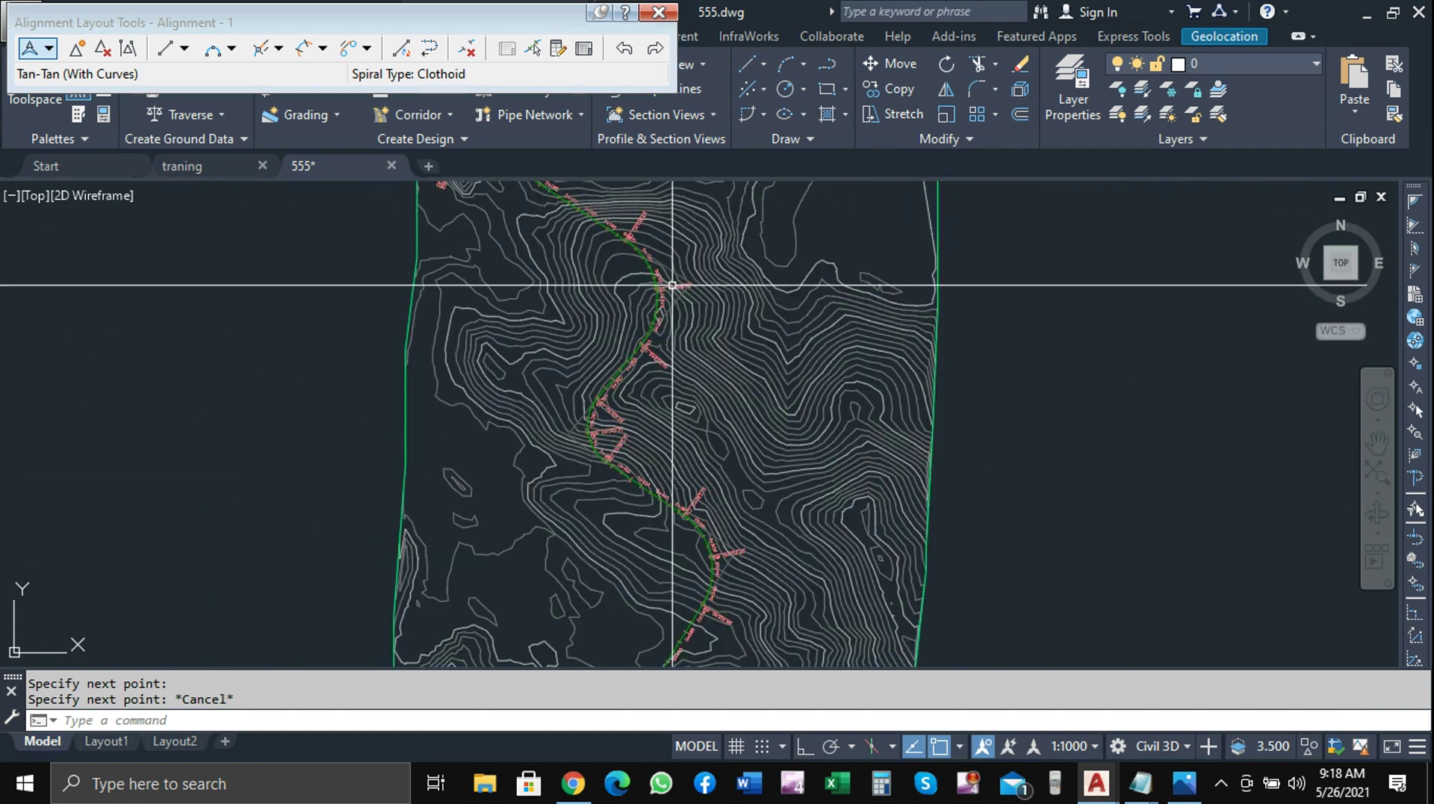
scroll(597, 383, down, 2)
scroll(596, 382, up, 2)
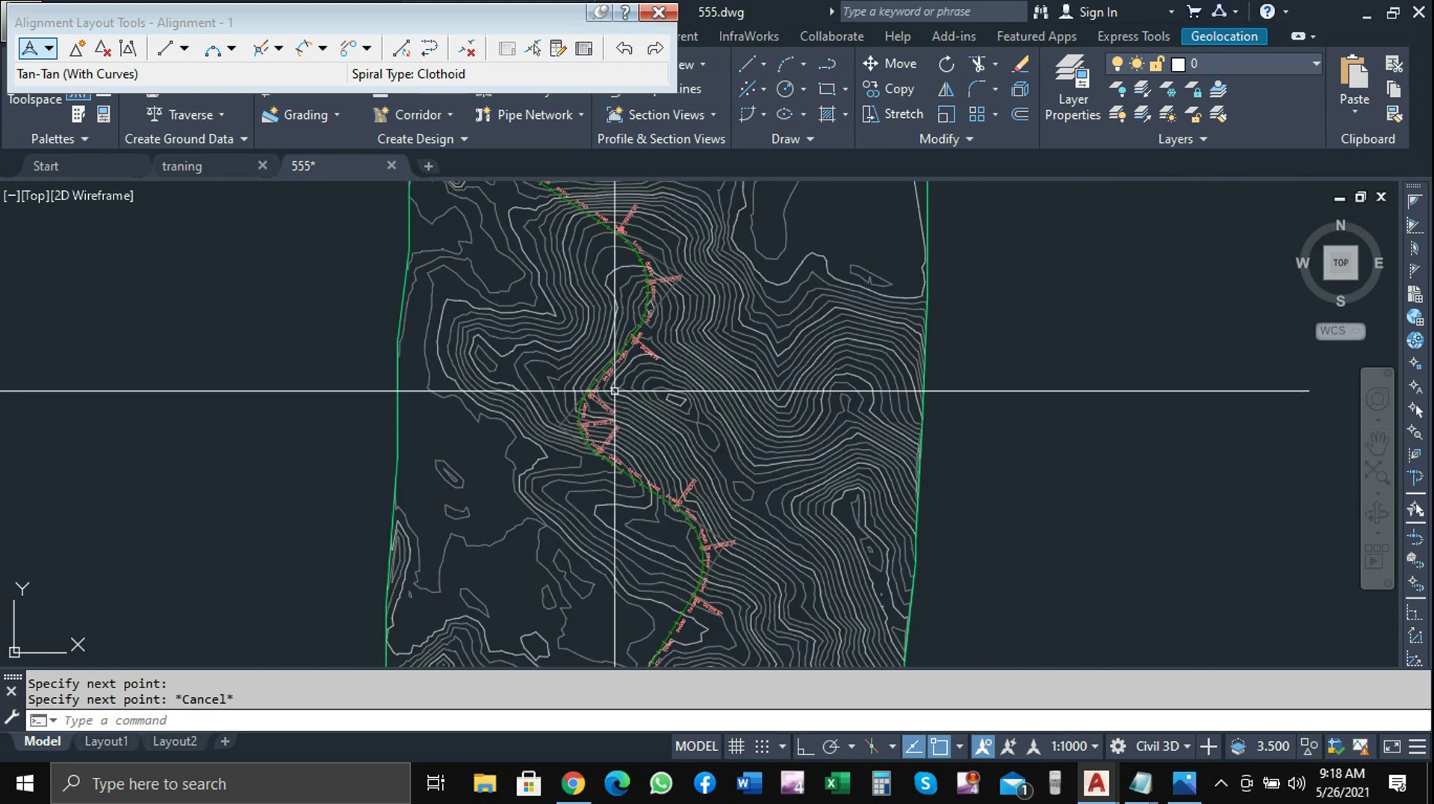
scroll(597, 383, down, 2)
scroll(502, 383, down, 3)
scroll(502, 383, up, 3)
scroll(475, 382, down, 2)
scroll(475, 382, up, 2)
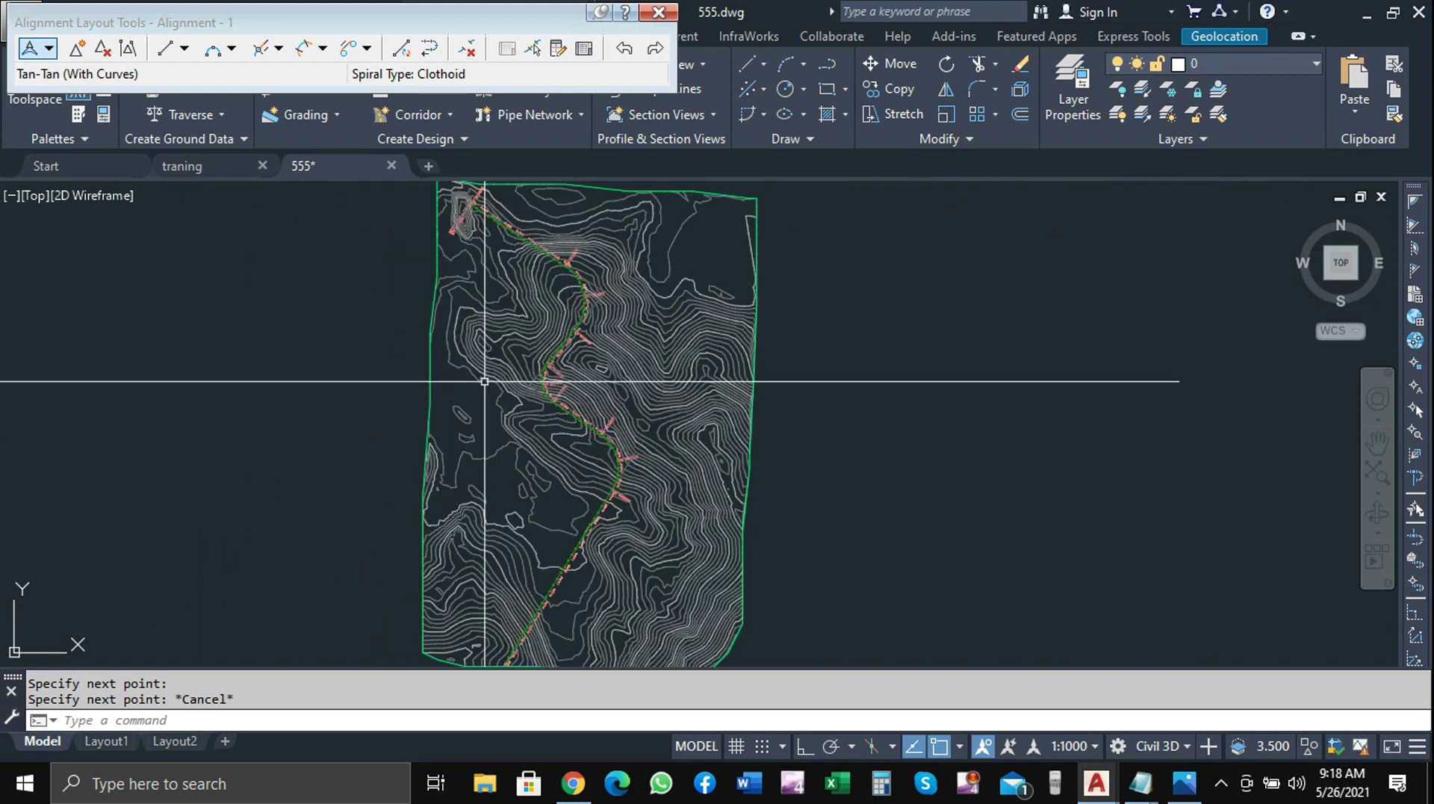
click(657, 11)
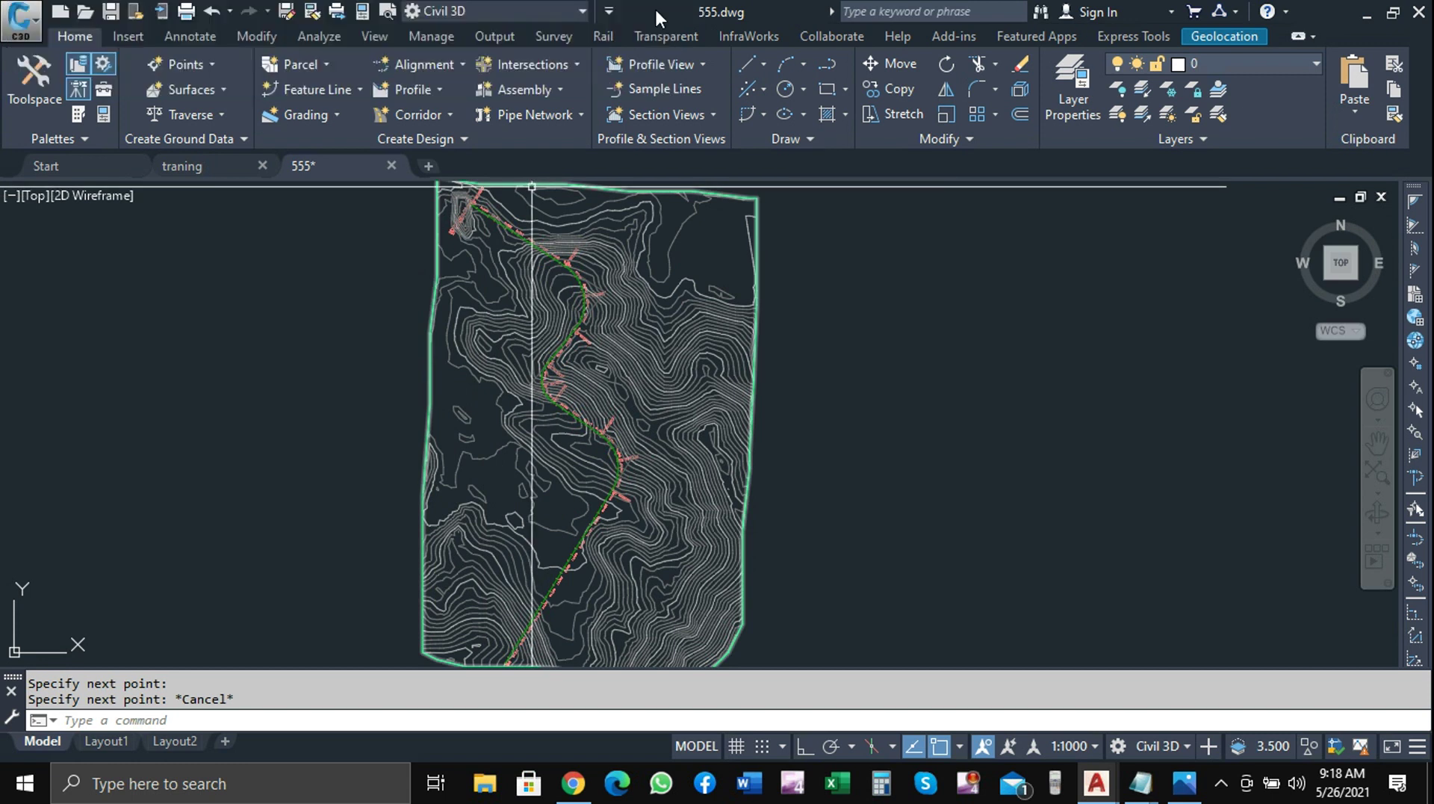
Select Alignment - 1 and open its Superelevation options on the Alignment tab
scroll(630, 429, up, 5)
click(697, 317)
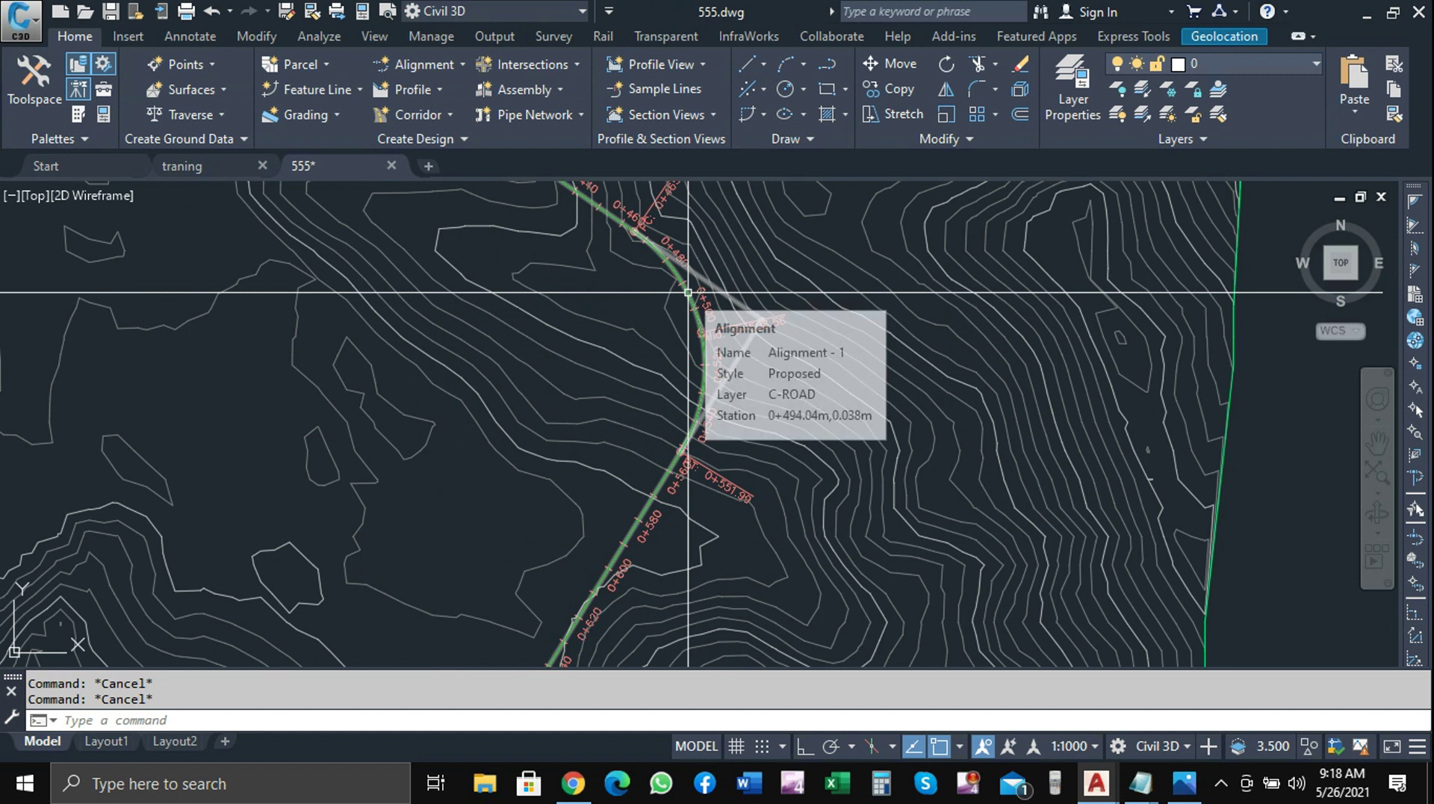
key(Escape)
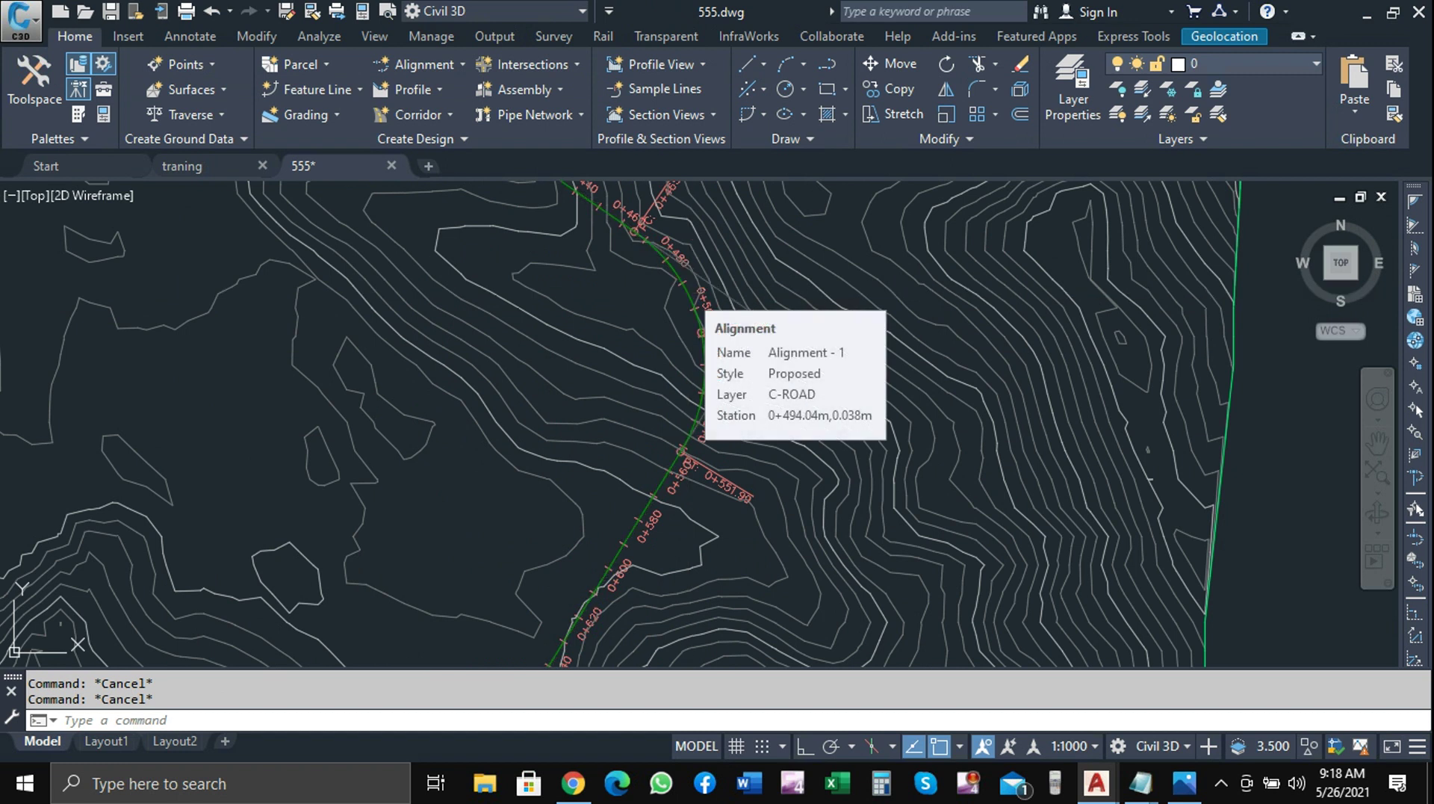
click(688, 292)
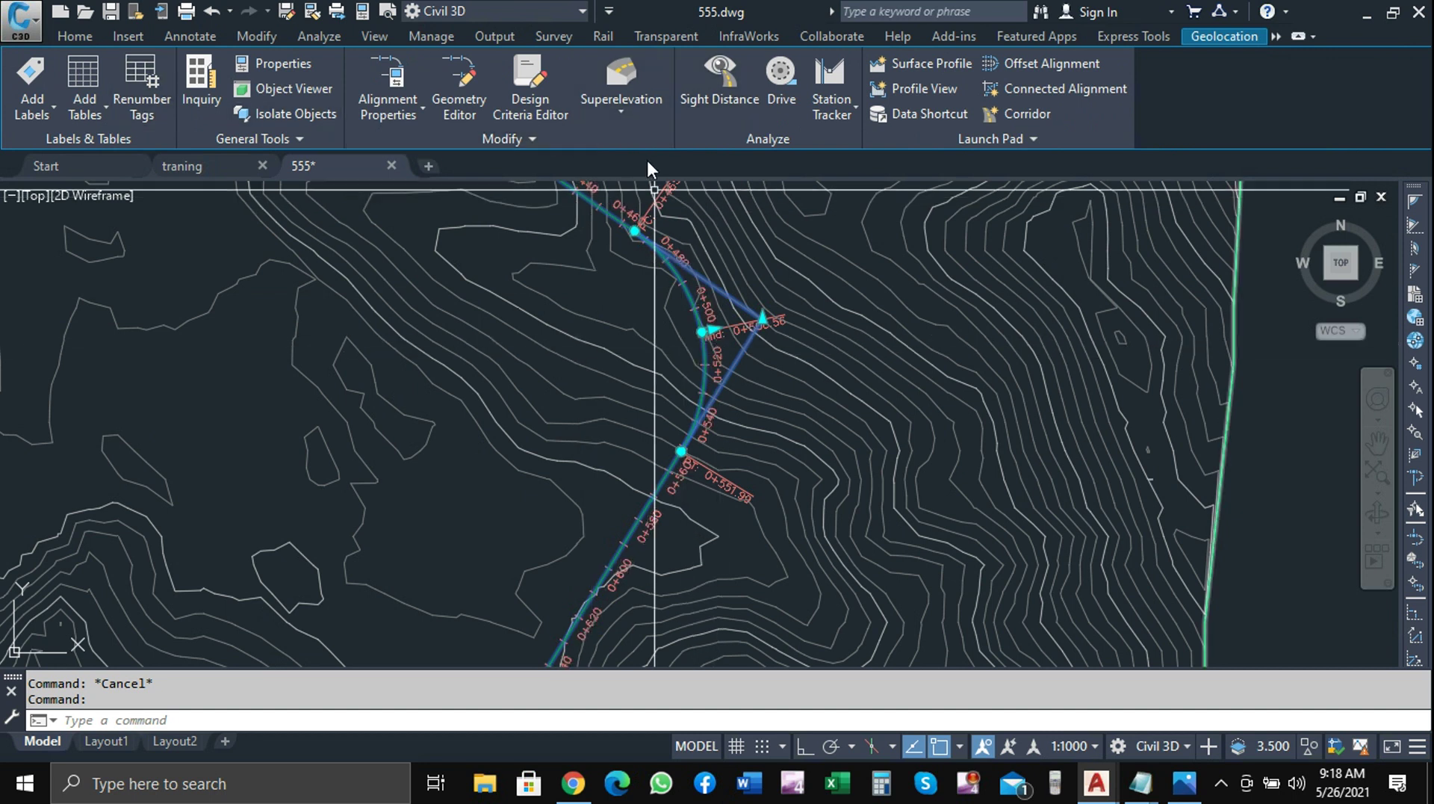
click(642, 109)
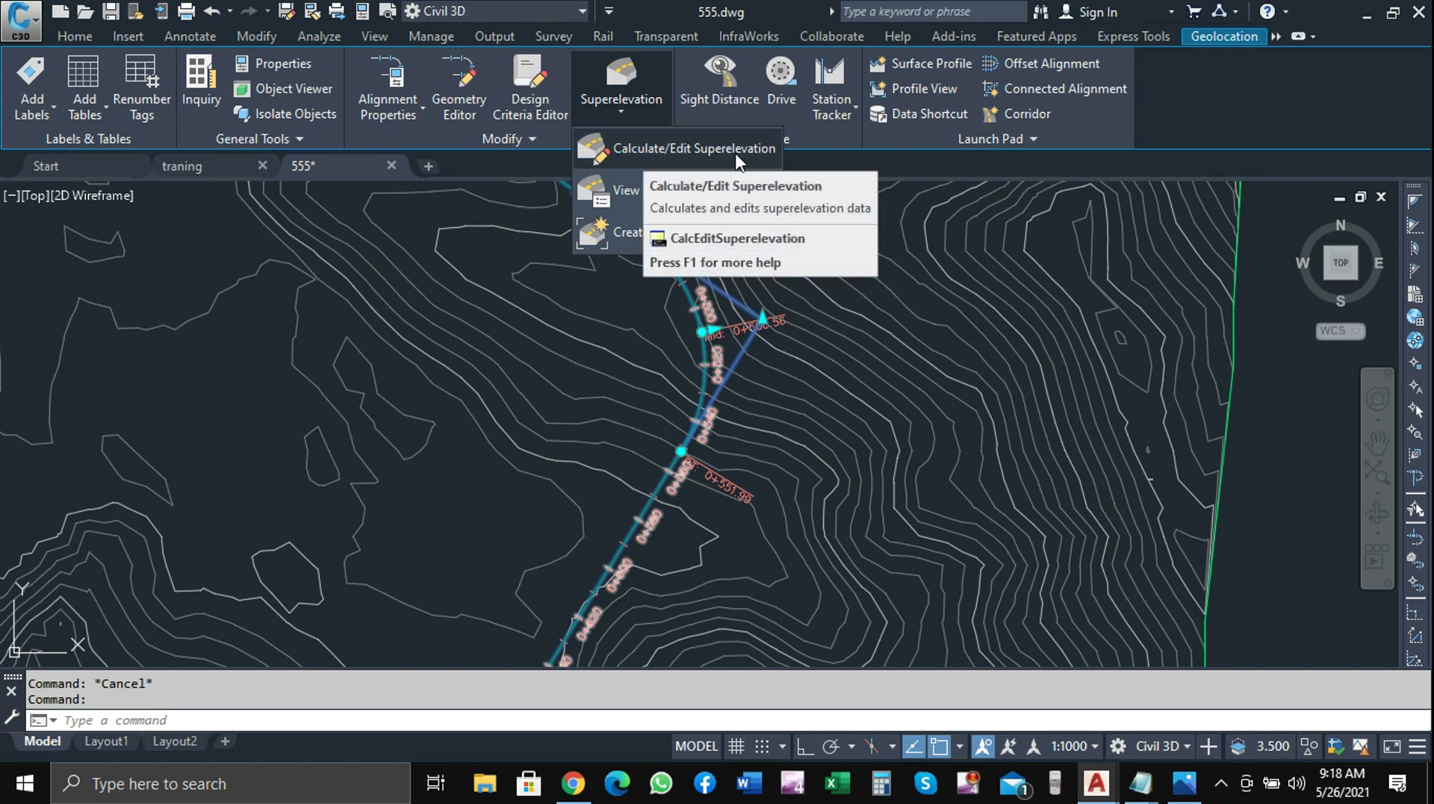
Choose Calculate/Edit Superelevation, bringing up the No Data Exists prompt
click(675, 146)
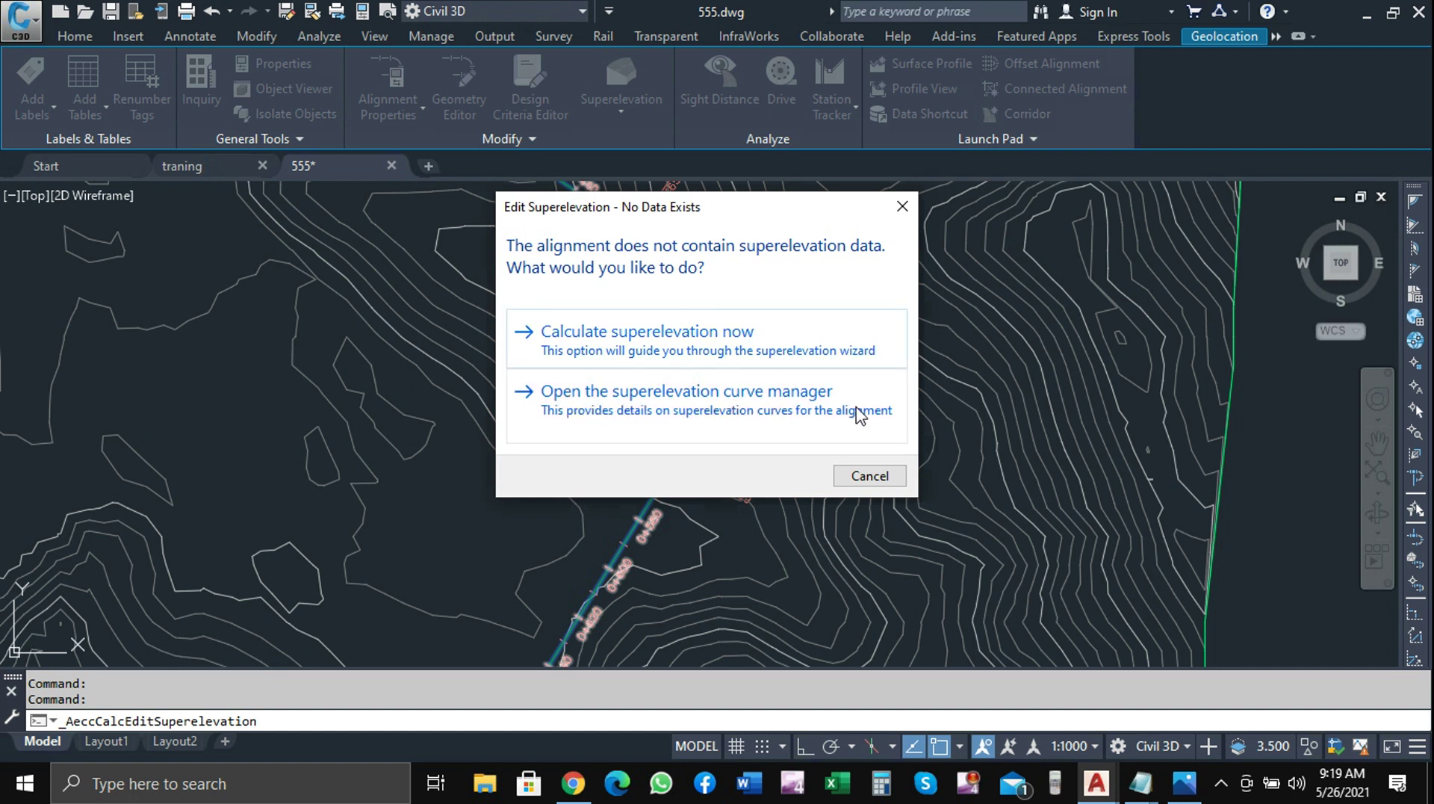
Step through Curve.1 to Curve.3 in the Superelevation Curve Manager, then close it
click(659, 413)
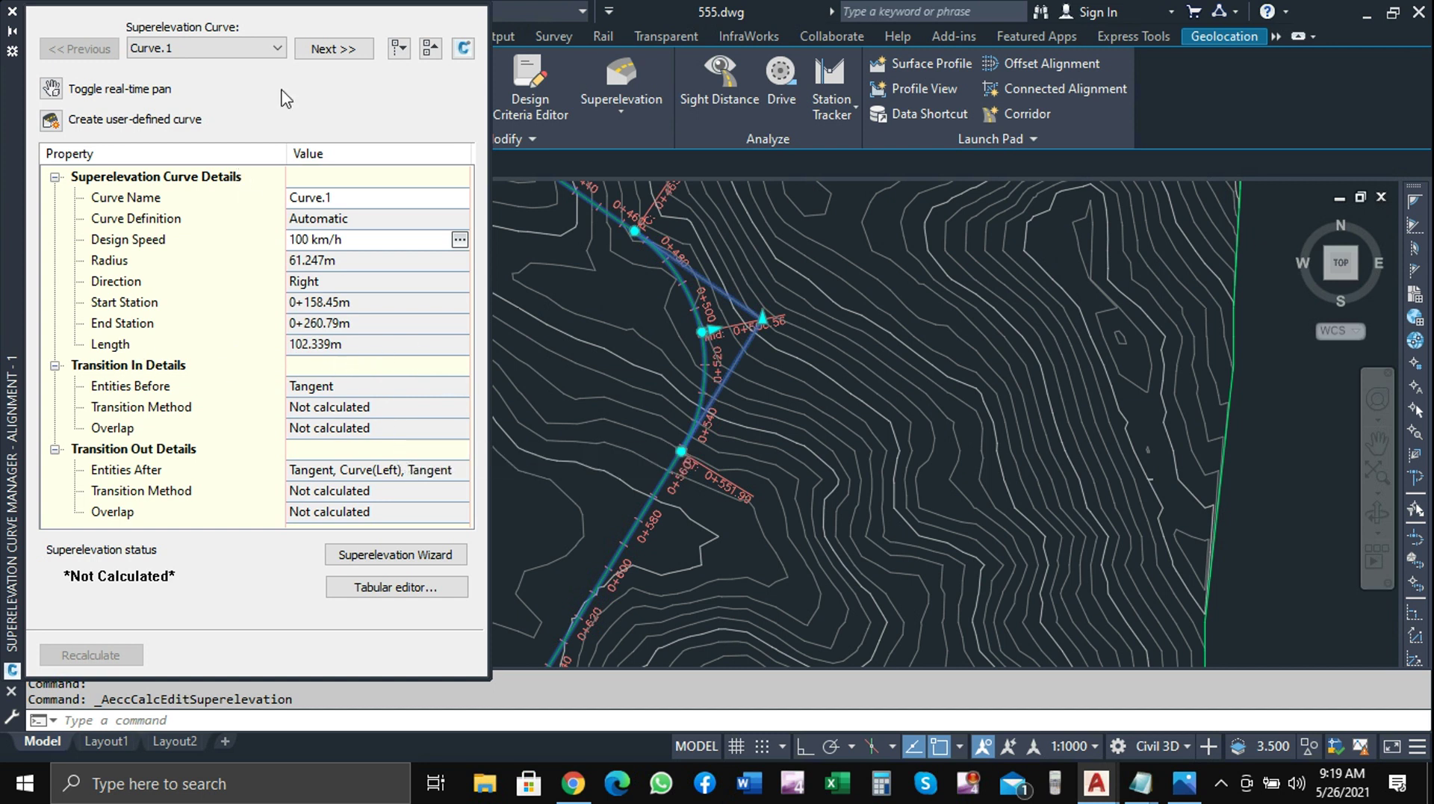
click(278, 48)
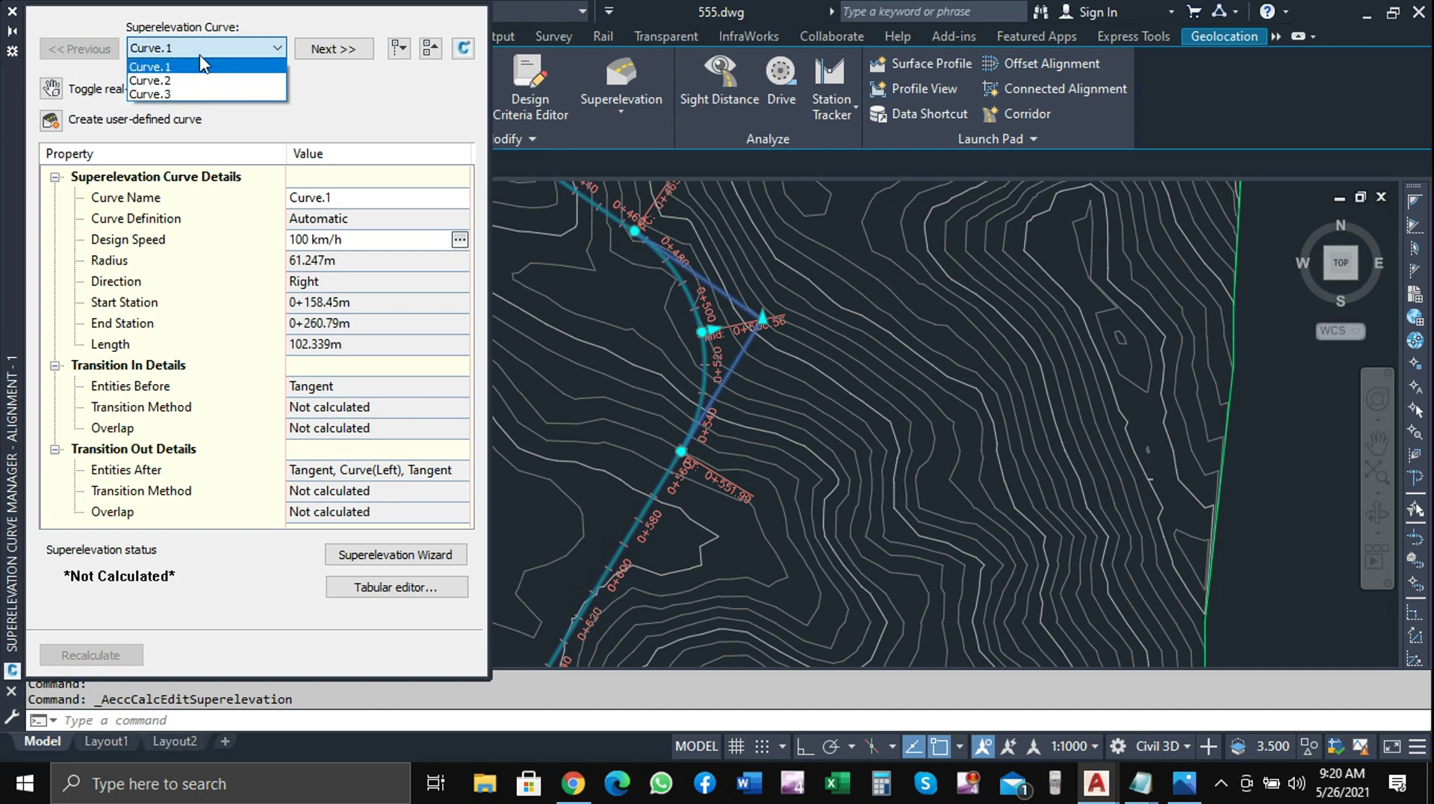
click(330, 57)
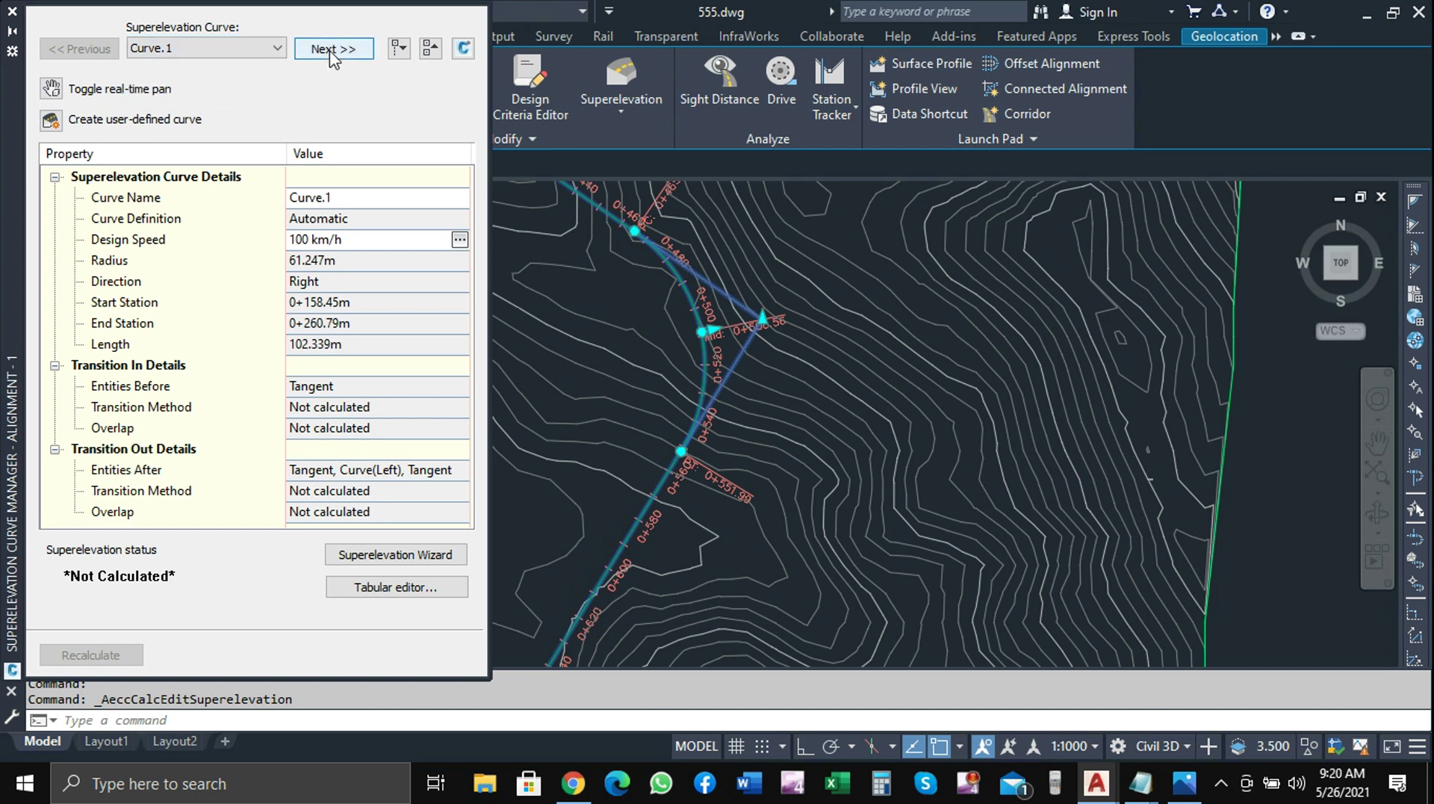
click(330, 52)
click(330, 52)
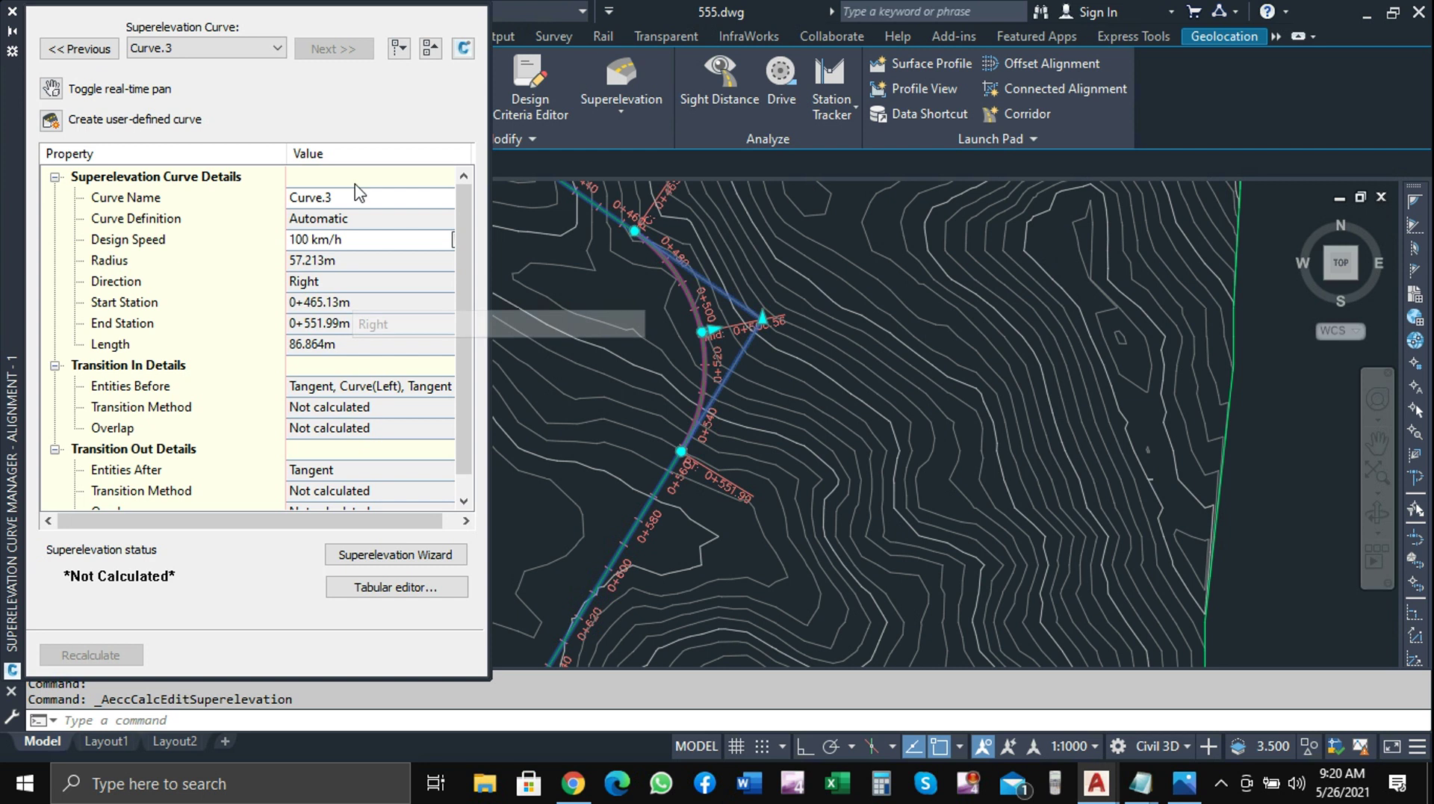
click(14, 12)
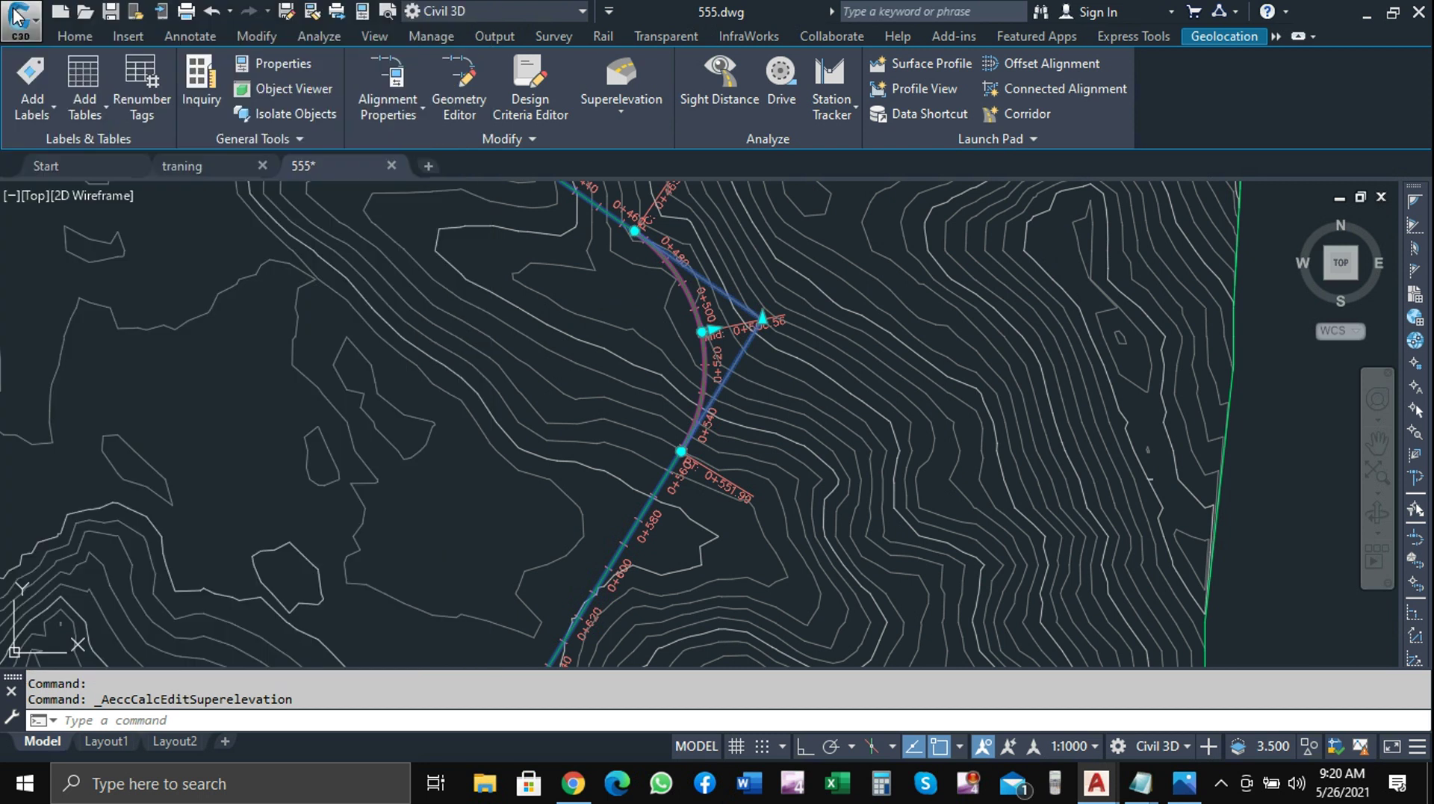
Run Calculate/Edit Superelevation and choose Calculate superelevation now to start the wizard
click(625, 106)
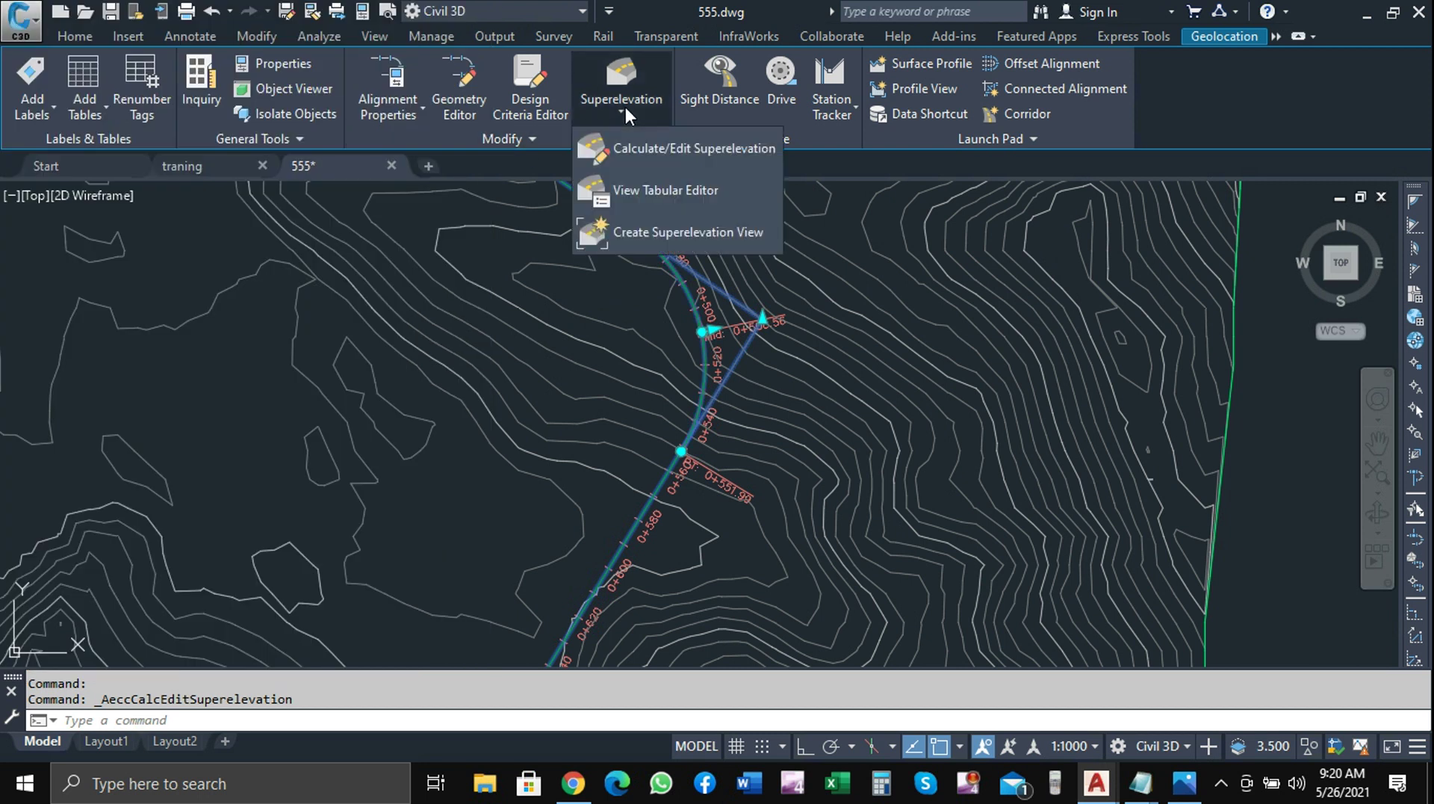
click(678, 148)
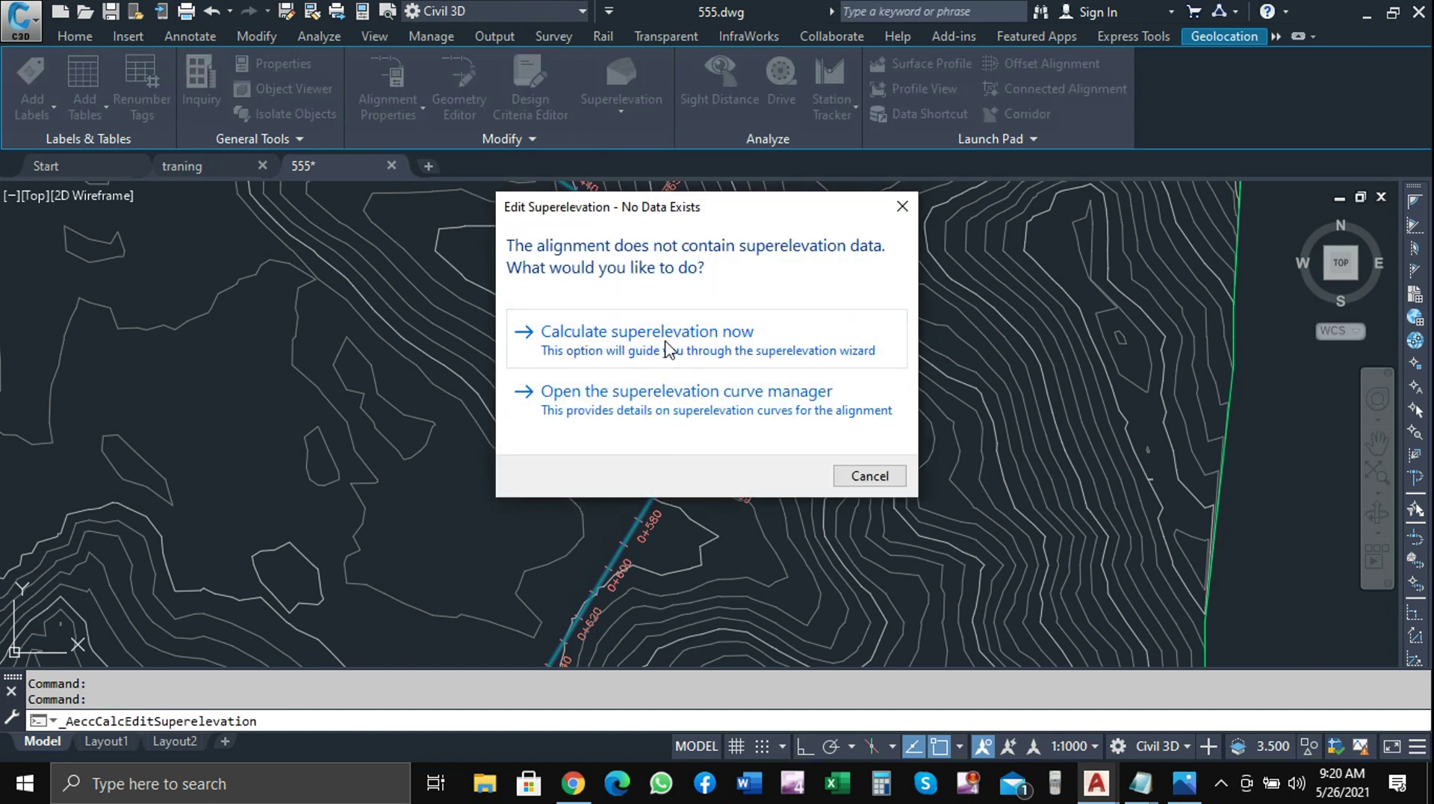
click(690, 345)
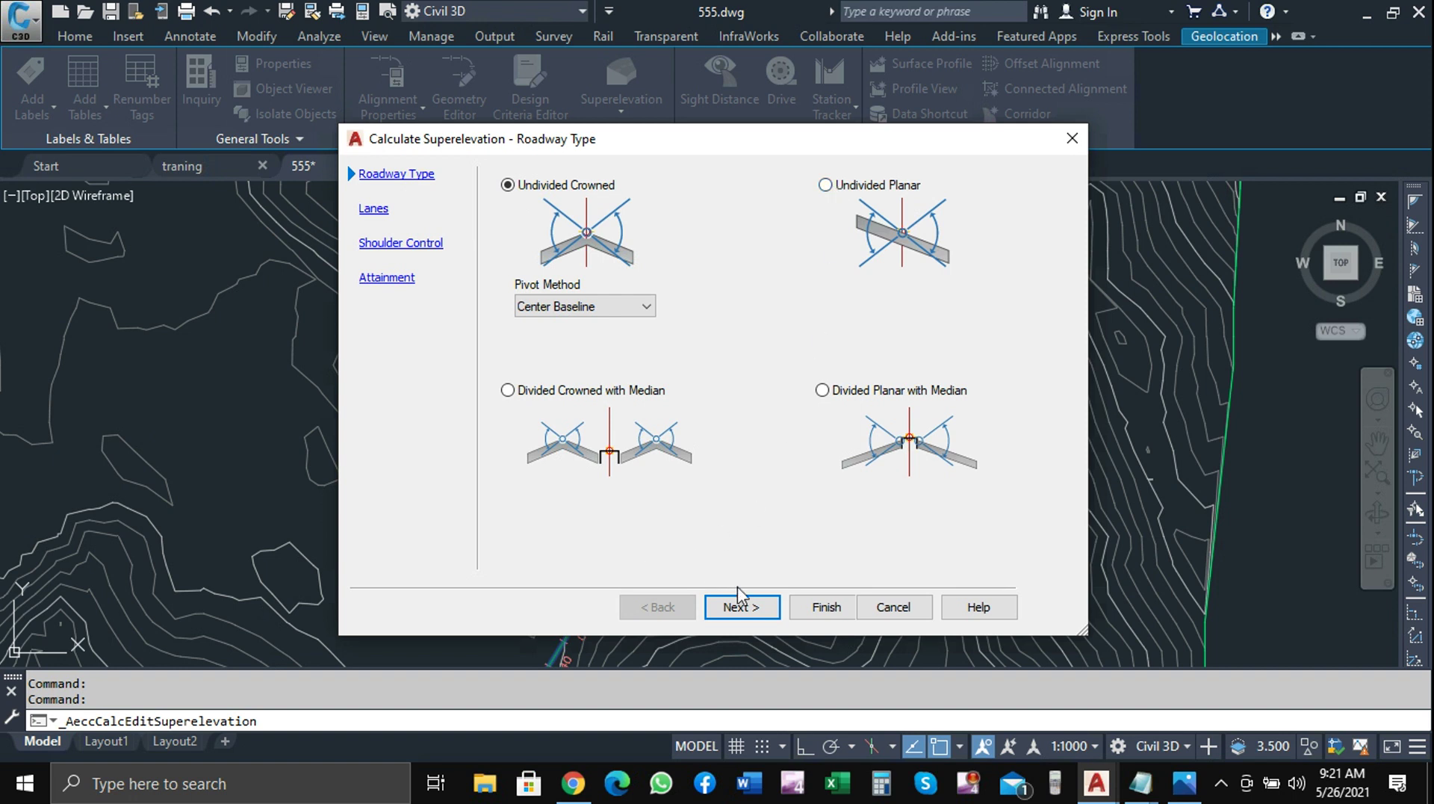
Set the right Normal lane width to 365 on the Lanes page and continue to Attainment
click(731, 612)
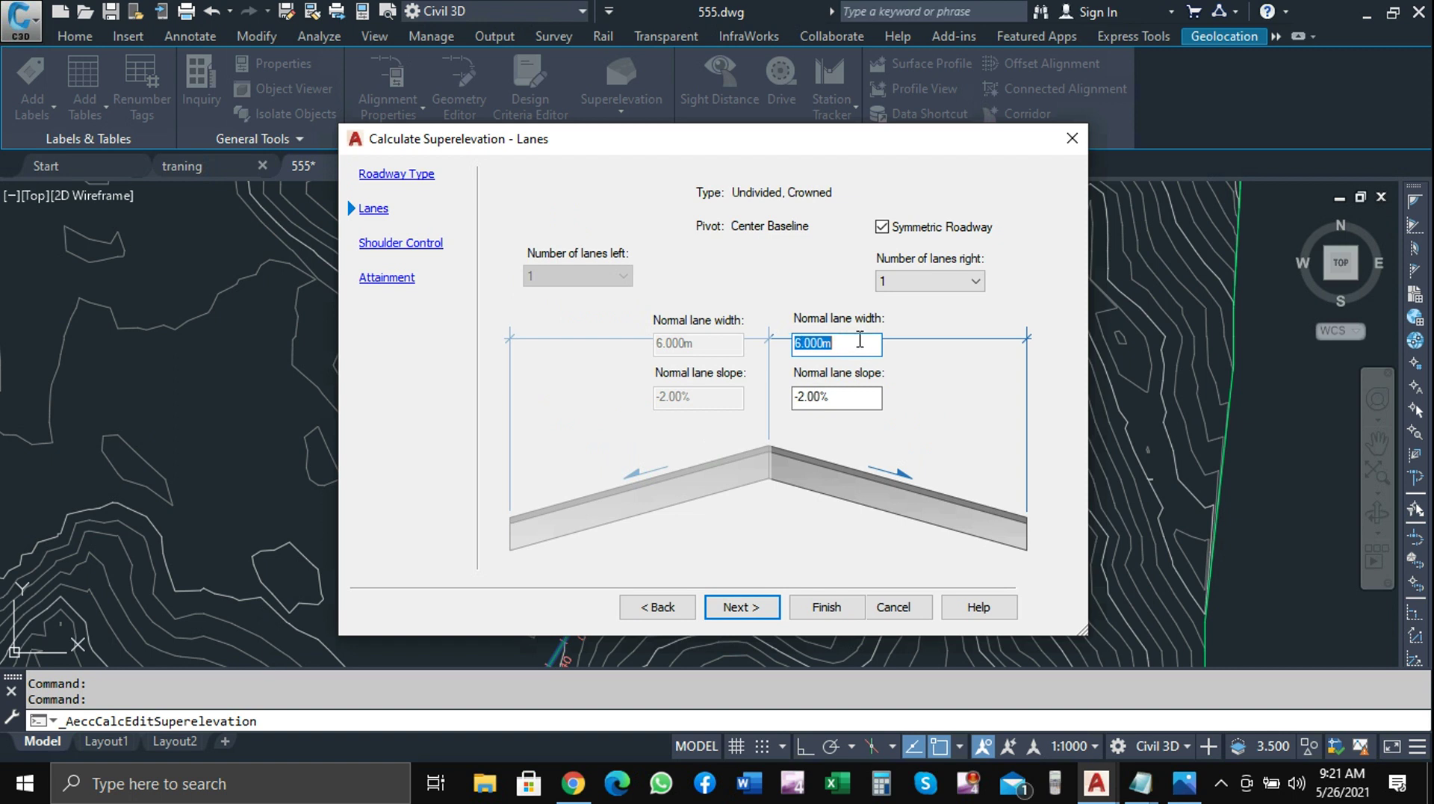
key(BackSpace)
text(365)
click(973, 284)
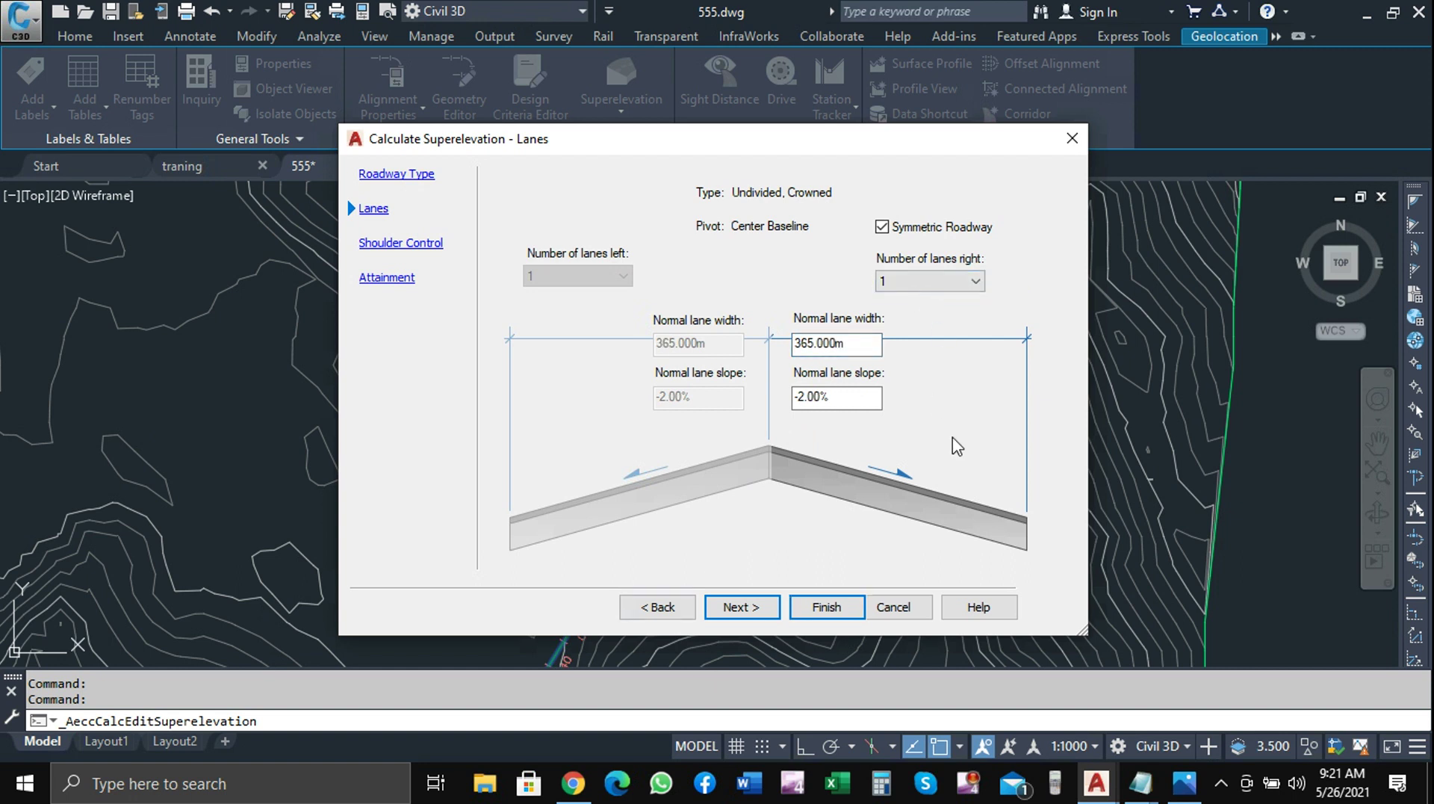
click(738, 606)
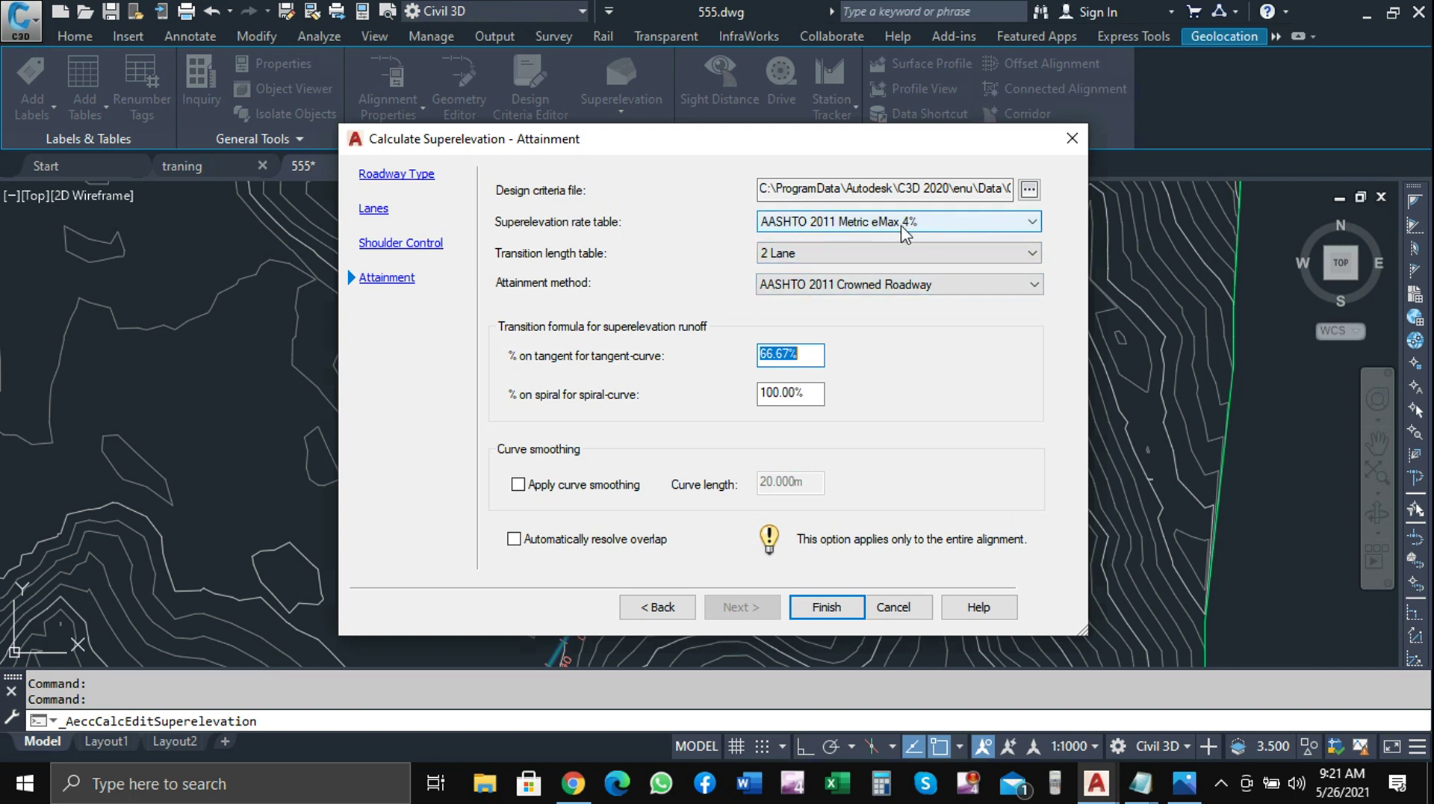
Keep AASHTO 2011 Metric eMax 4% as the superelevation rate table
click(926, 224)
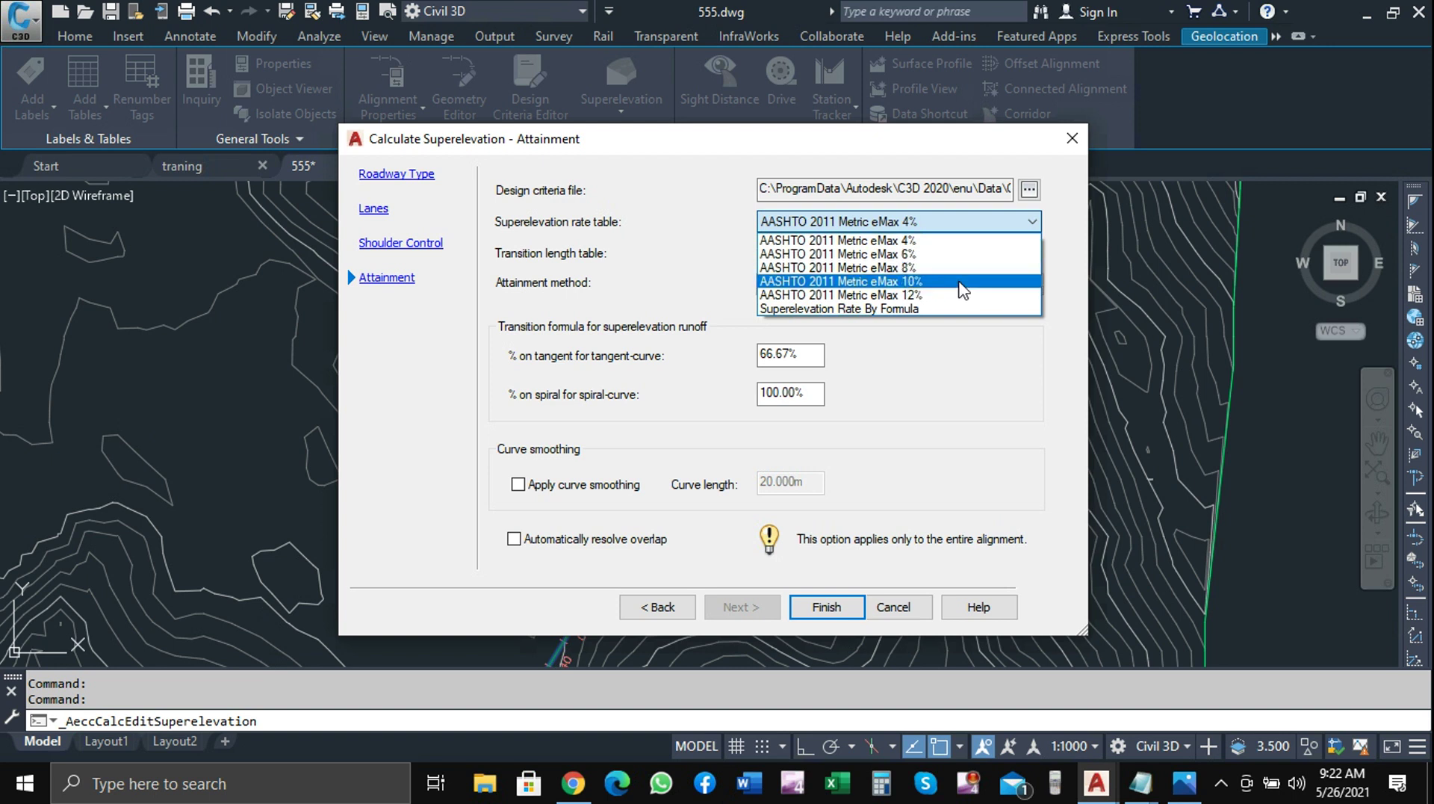
click(968, 220)
click(1006, 222)
click(1007, 224)
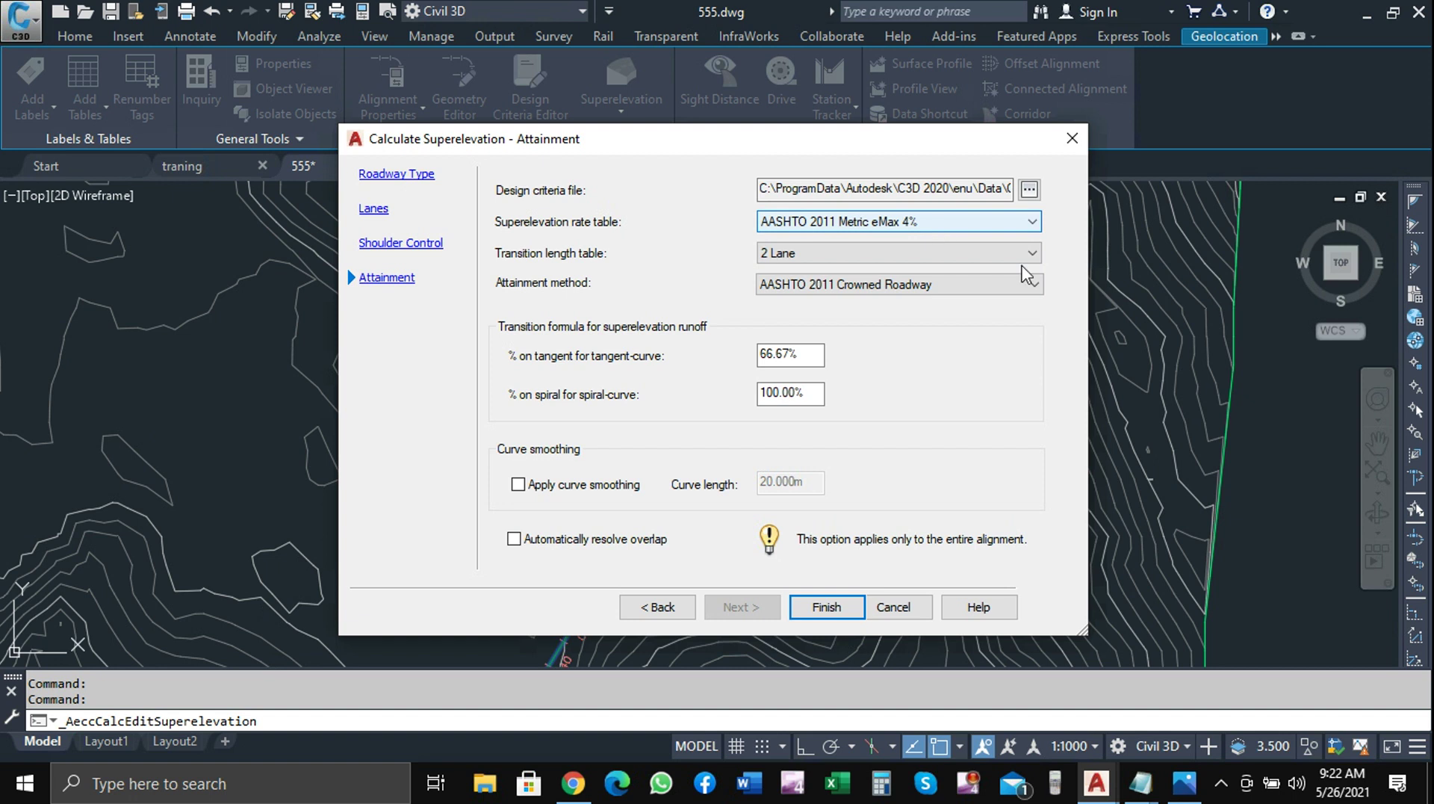
Keep the 2 Lane transition length table and browse the Metric design criteria XML files
click(1032, 254)
click(1034, 257)
click(875, 249)
click(1033, 254)
double_click(1033, 254)
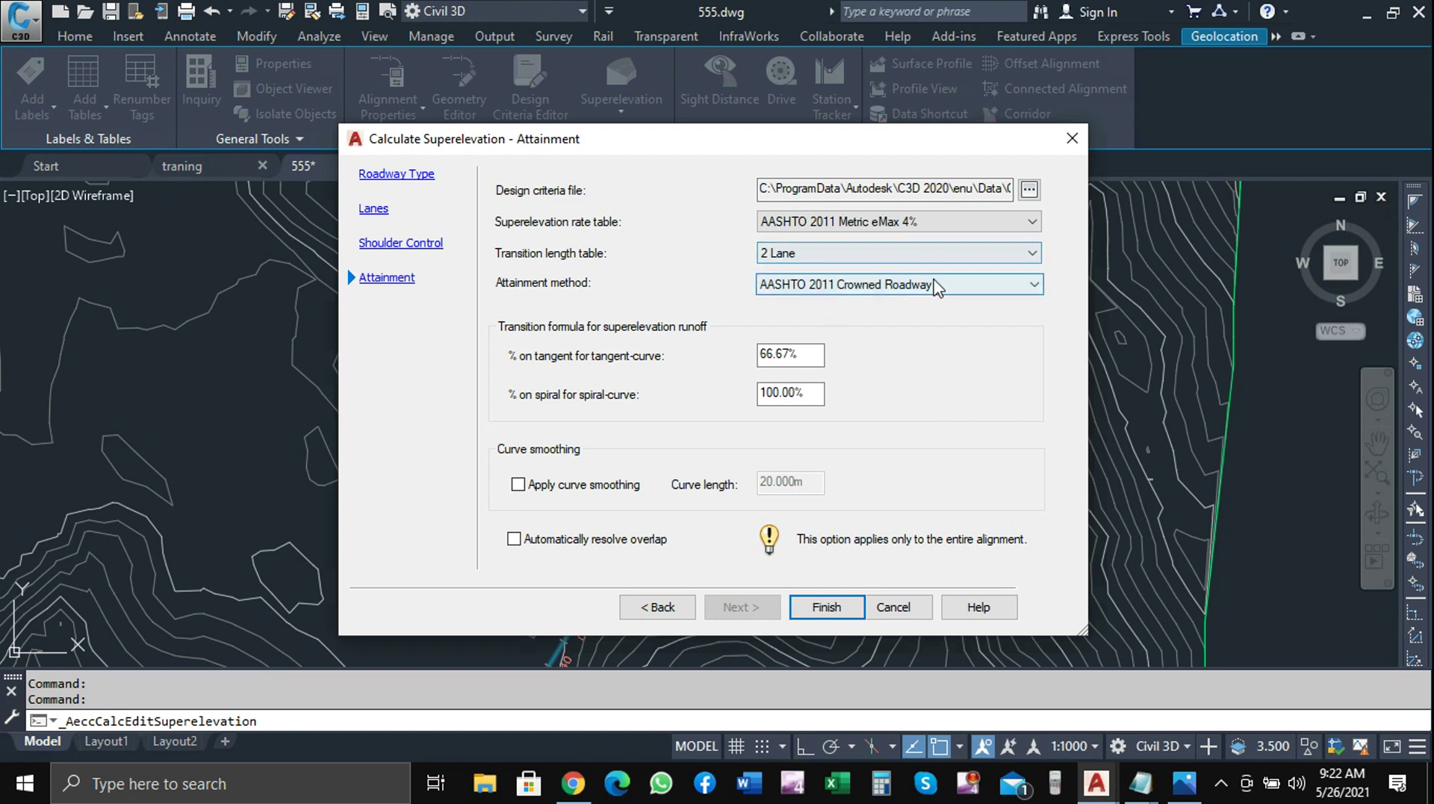
click(1029, 190)
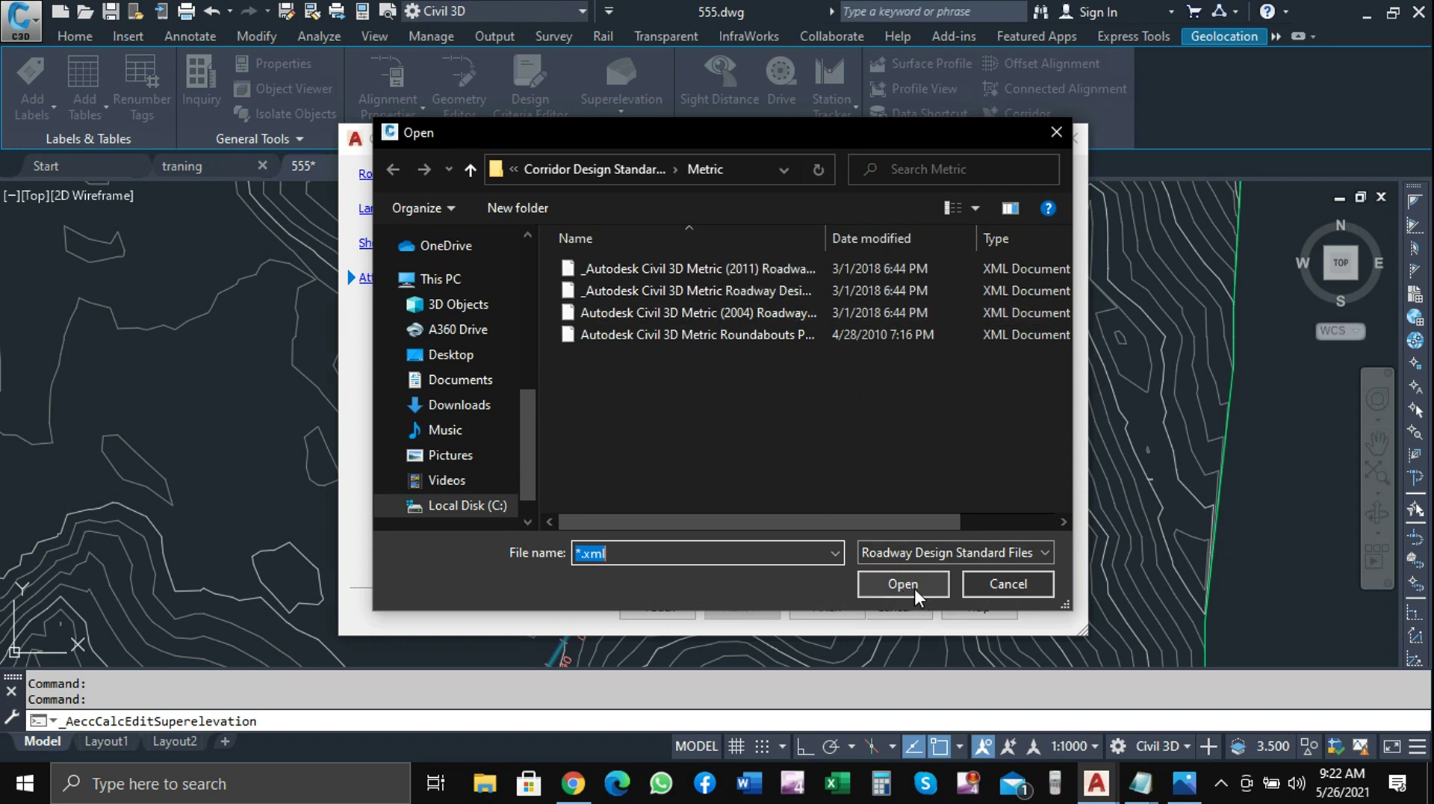
Cancel the file browser, enable Automatically resolve overlap, and finish the superelevation calculation
click(981, 581)
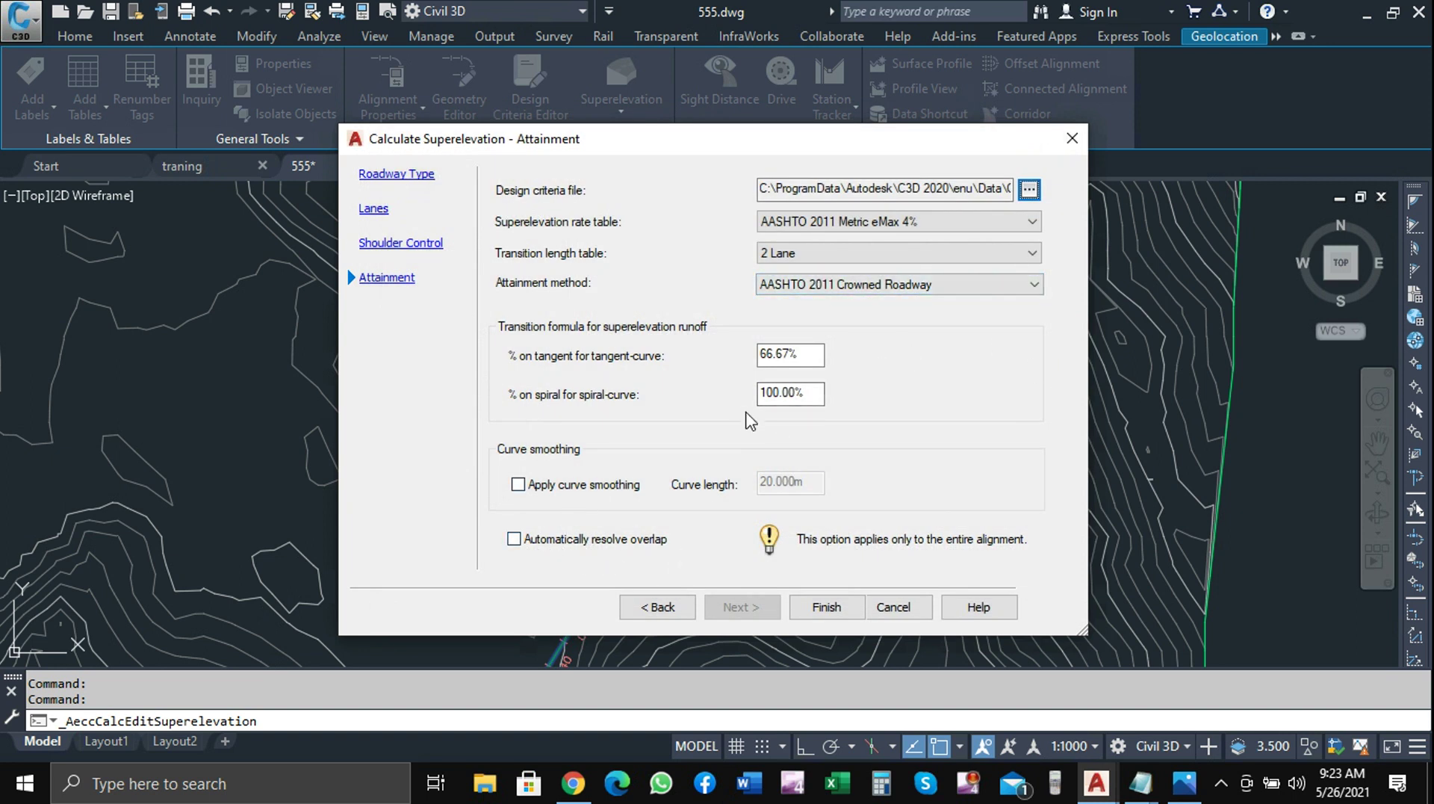
click(780, 387)
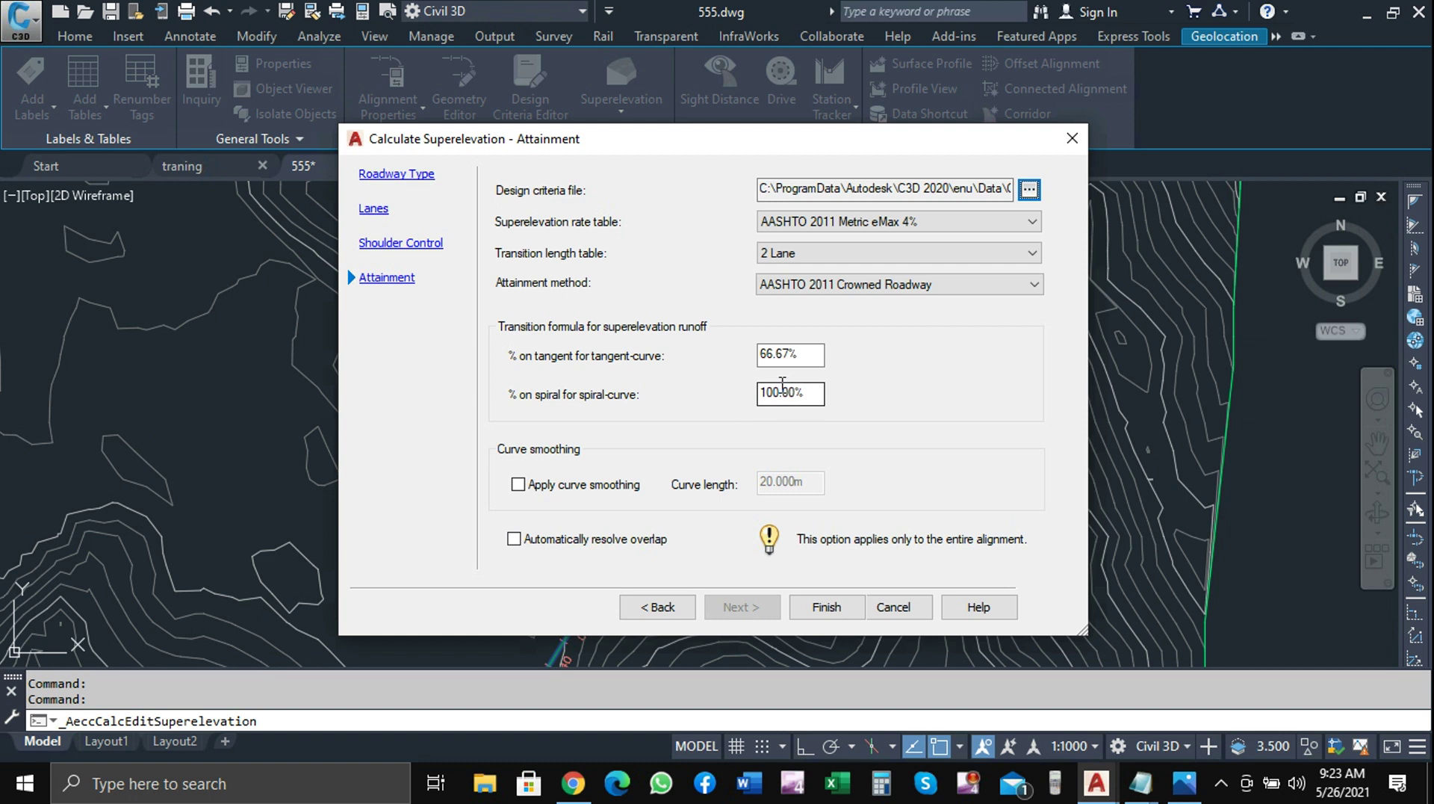
click(515, 538)
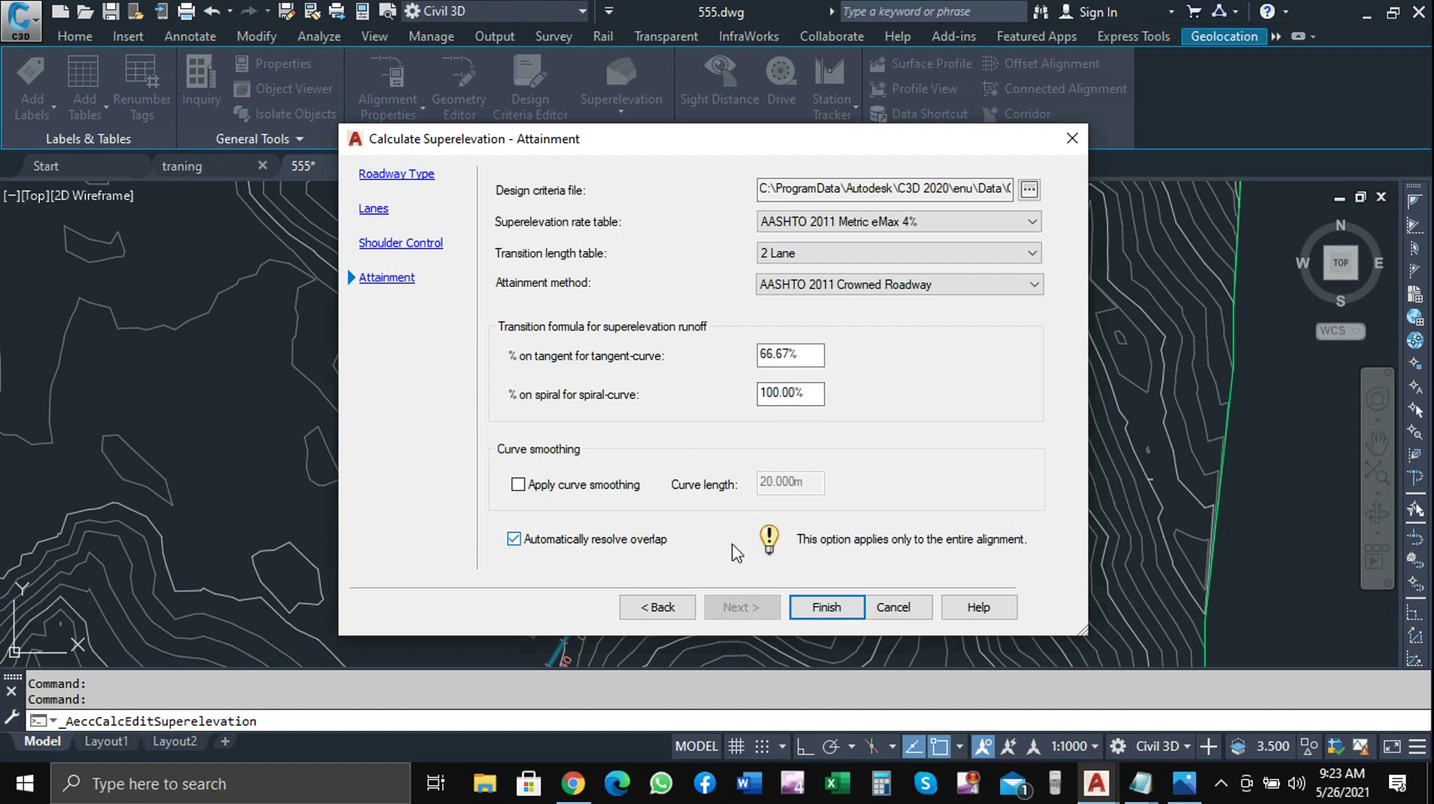
click(825, 607)
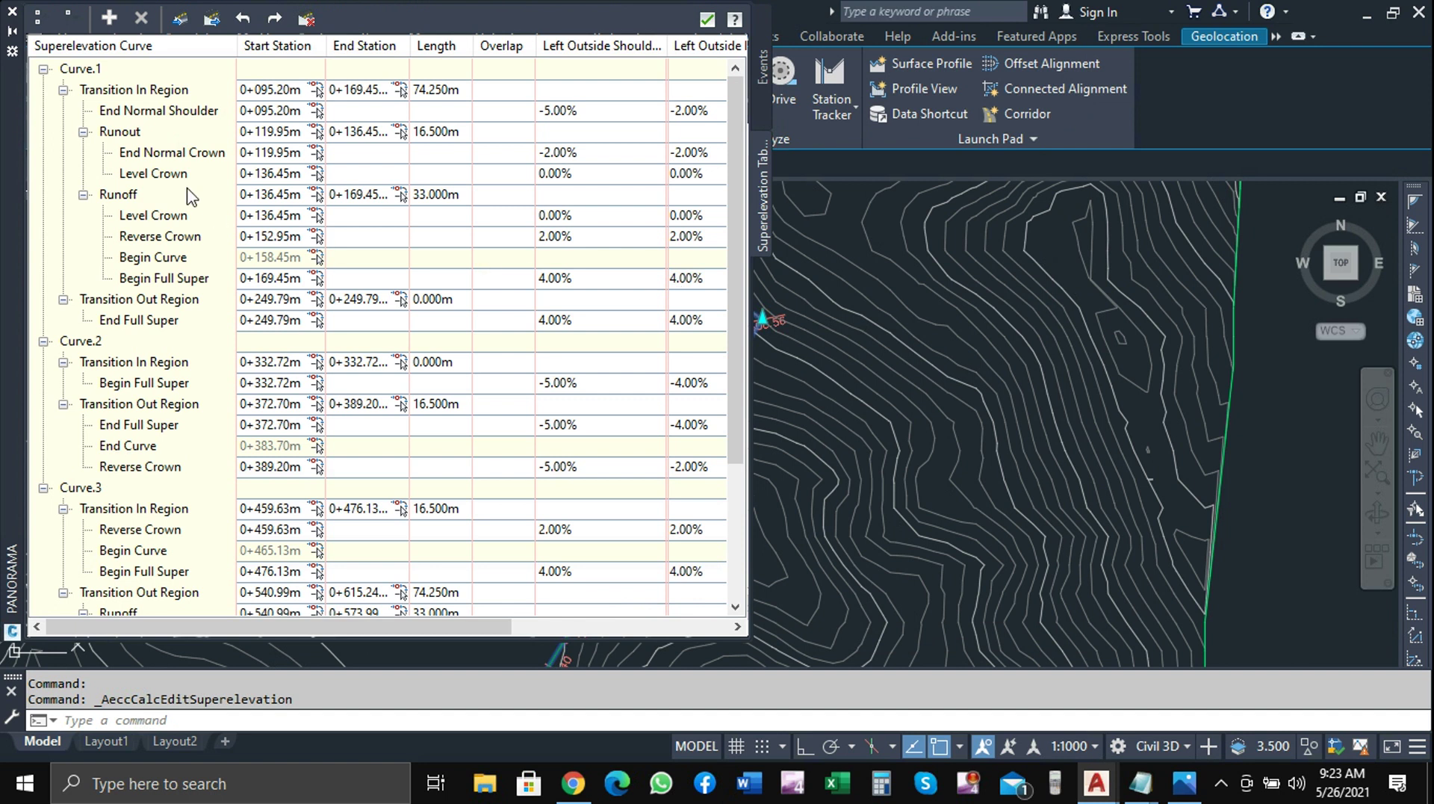
mouse_move(735, 175)
mouse_down()
mouse_move(741, 265)
mouse_move(742, 154)
mouse_up()
scroll(269, 499, down, 1)
scroll(280, 493, down, 2)
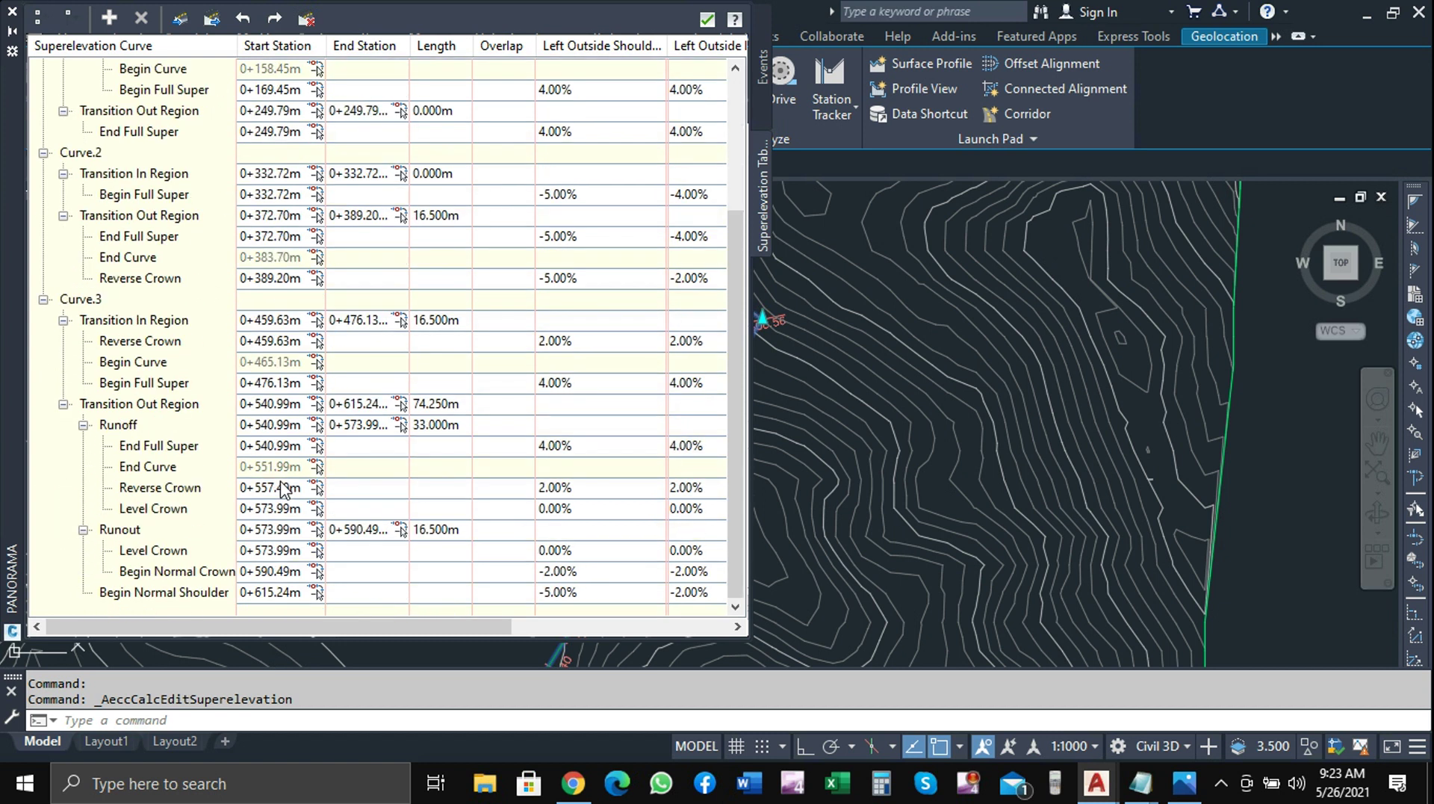
scroll(283, 489, up, 3)
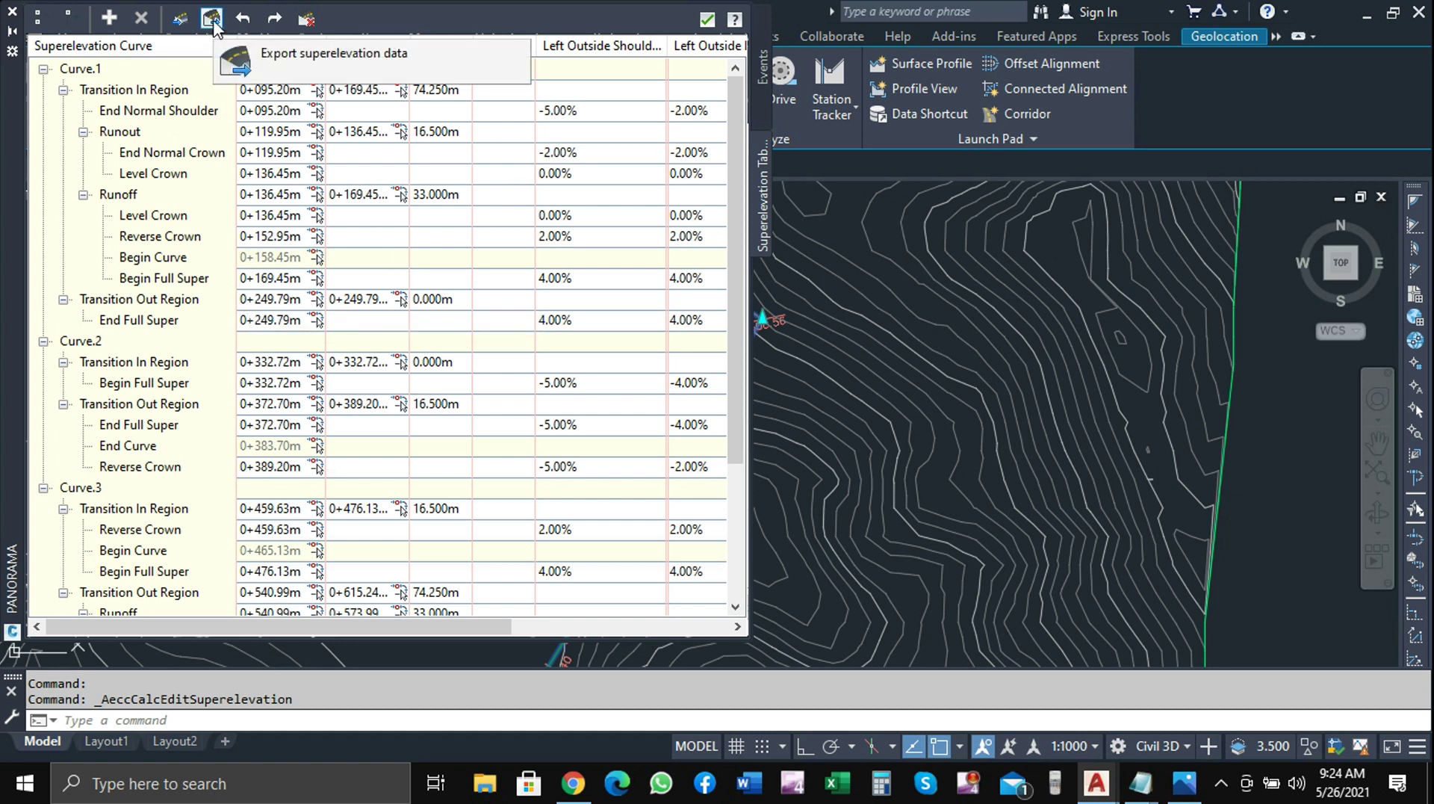
Export the superelevation data as 555.csv on the Desktop and close the tabular editor
click(212, 18)
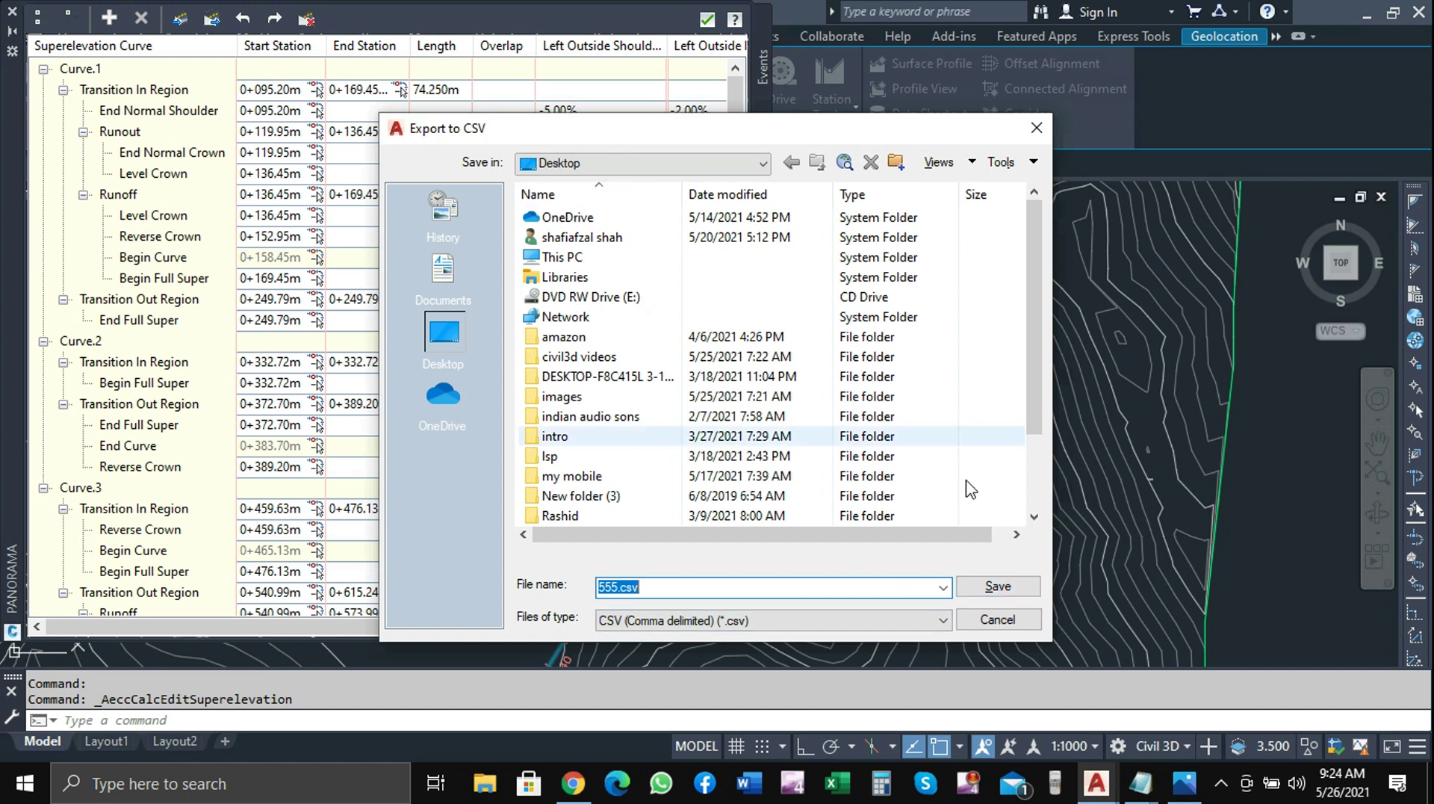
click(1000, 587)
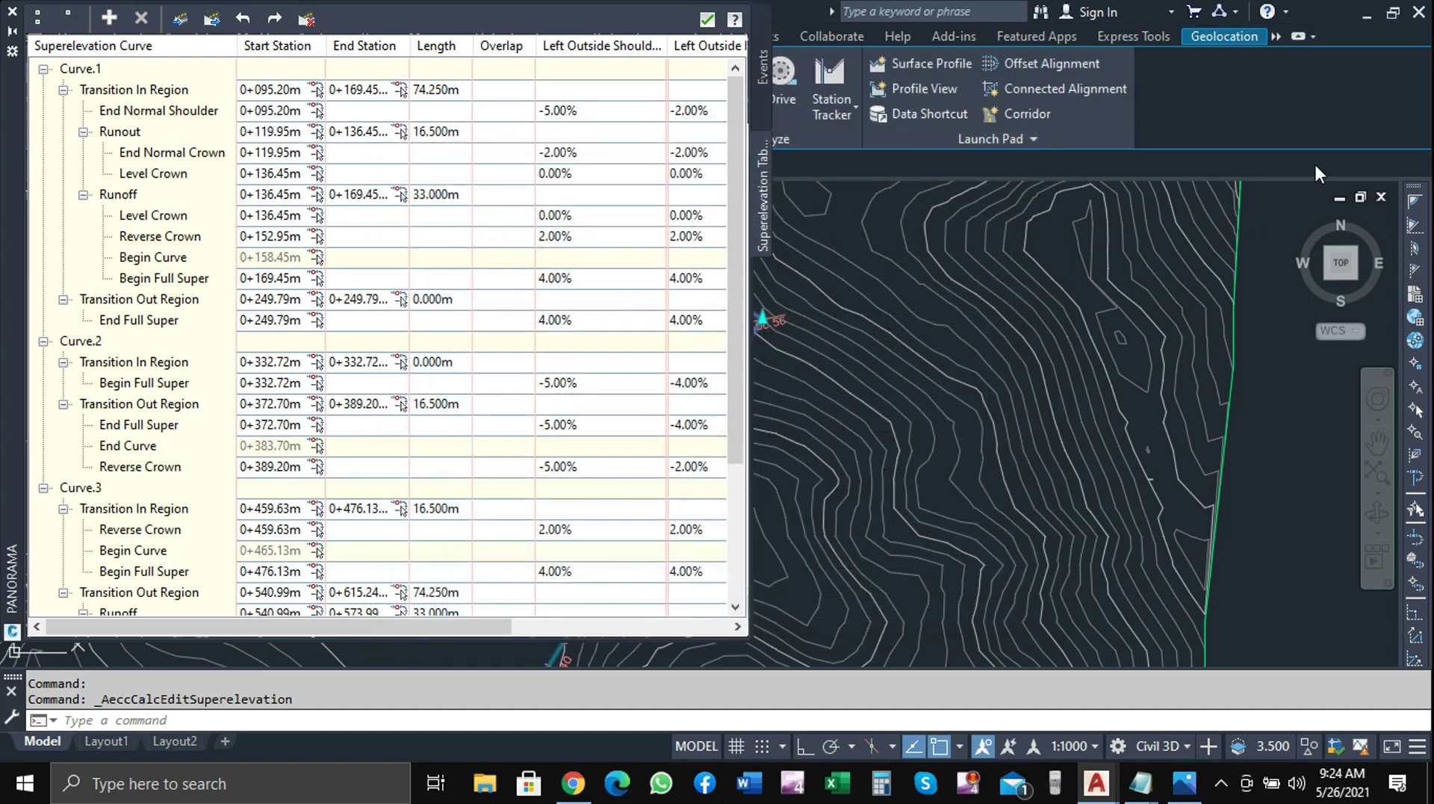
click(706, 21)
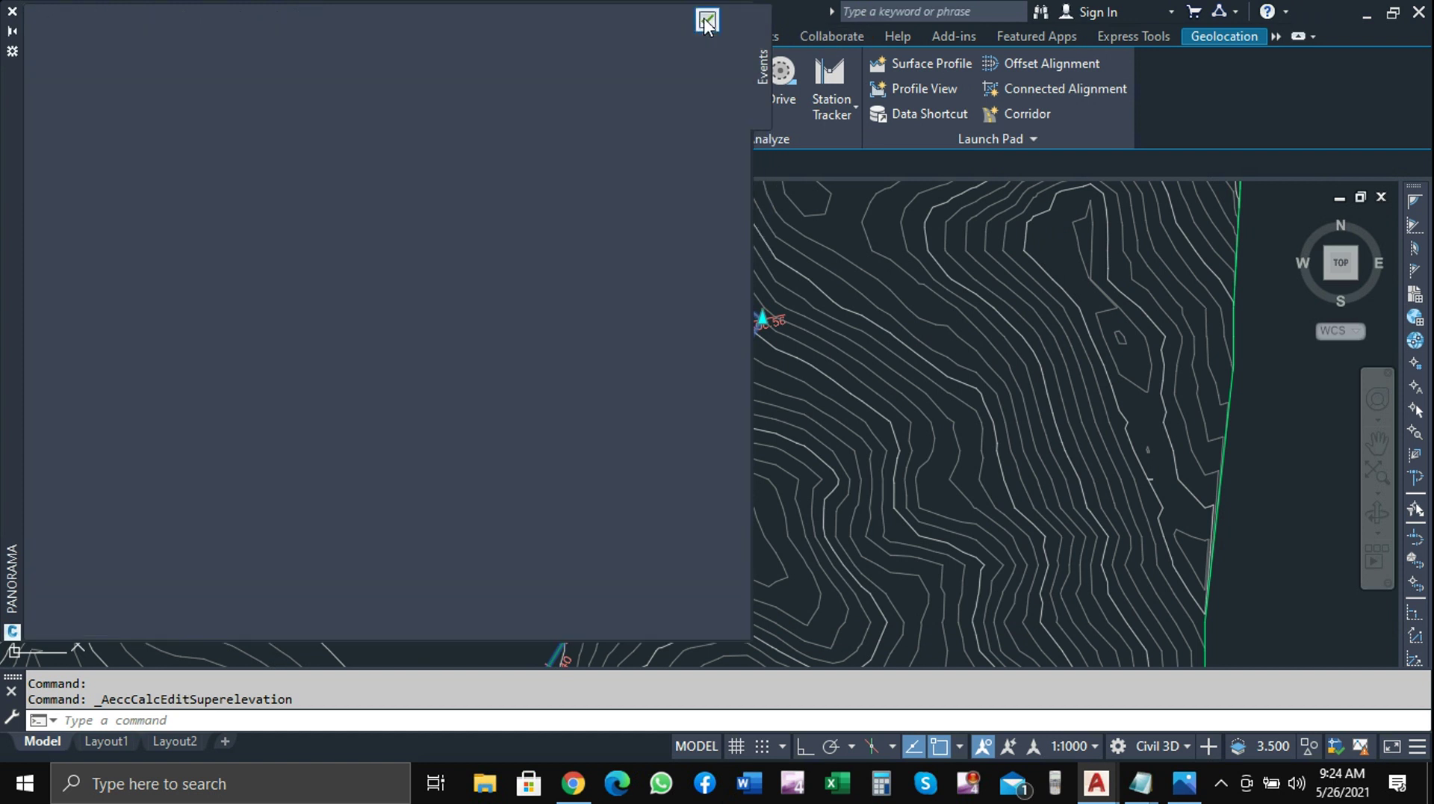
click(708, 30)
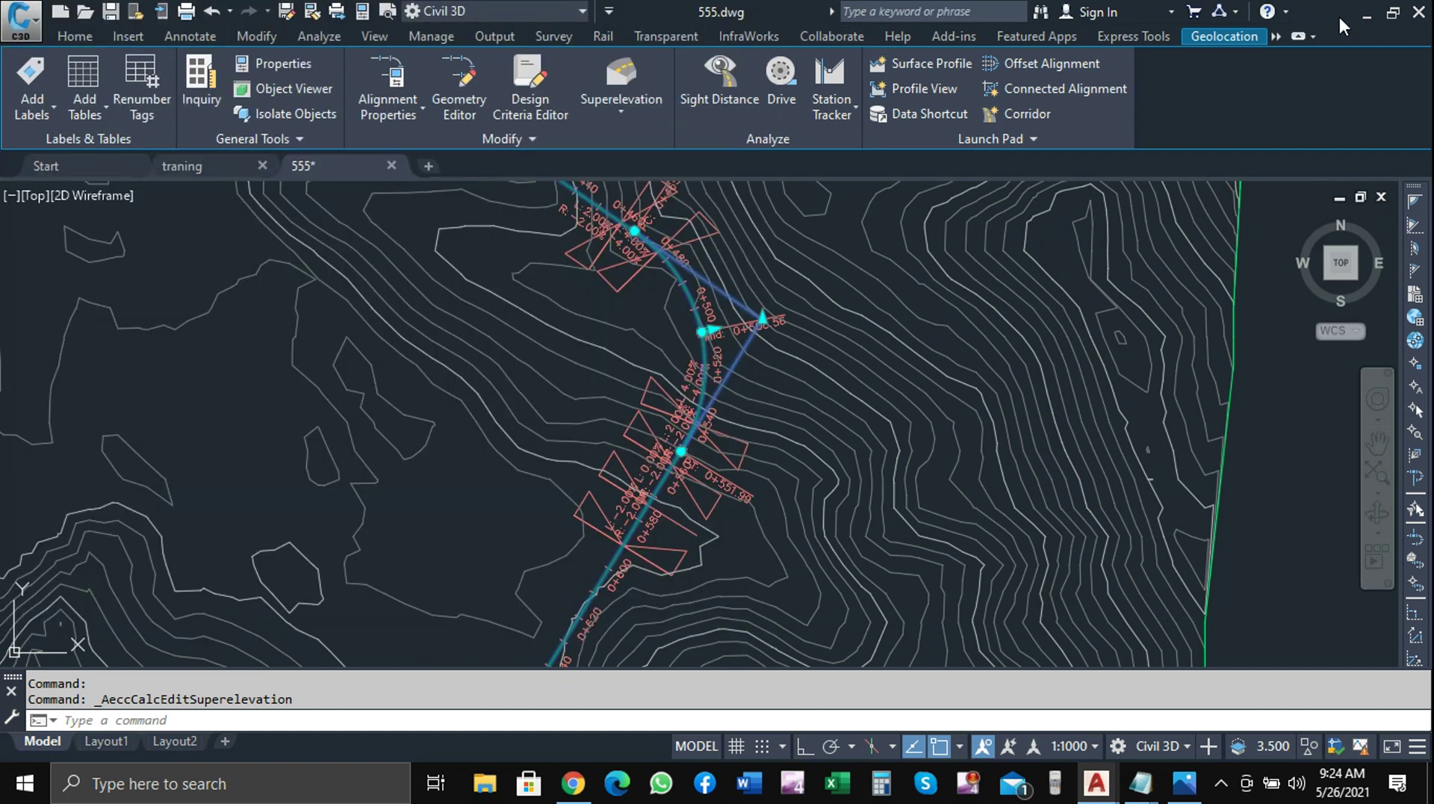
Minimize Civil 3D to review the reference diagram in Photos, then restore 555.dwg
click(1376, 12)
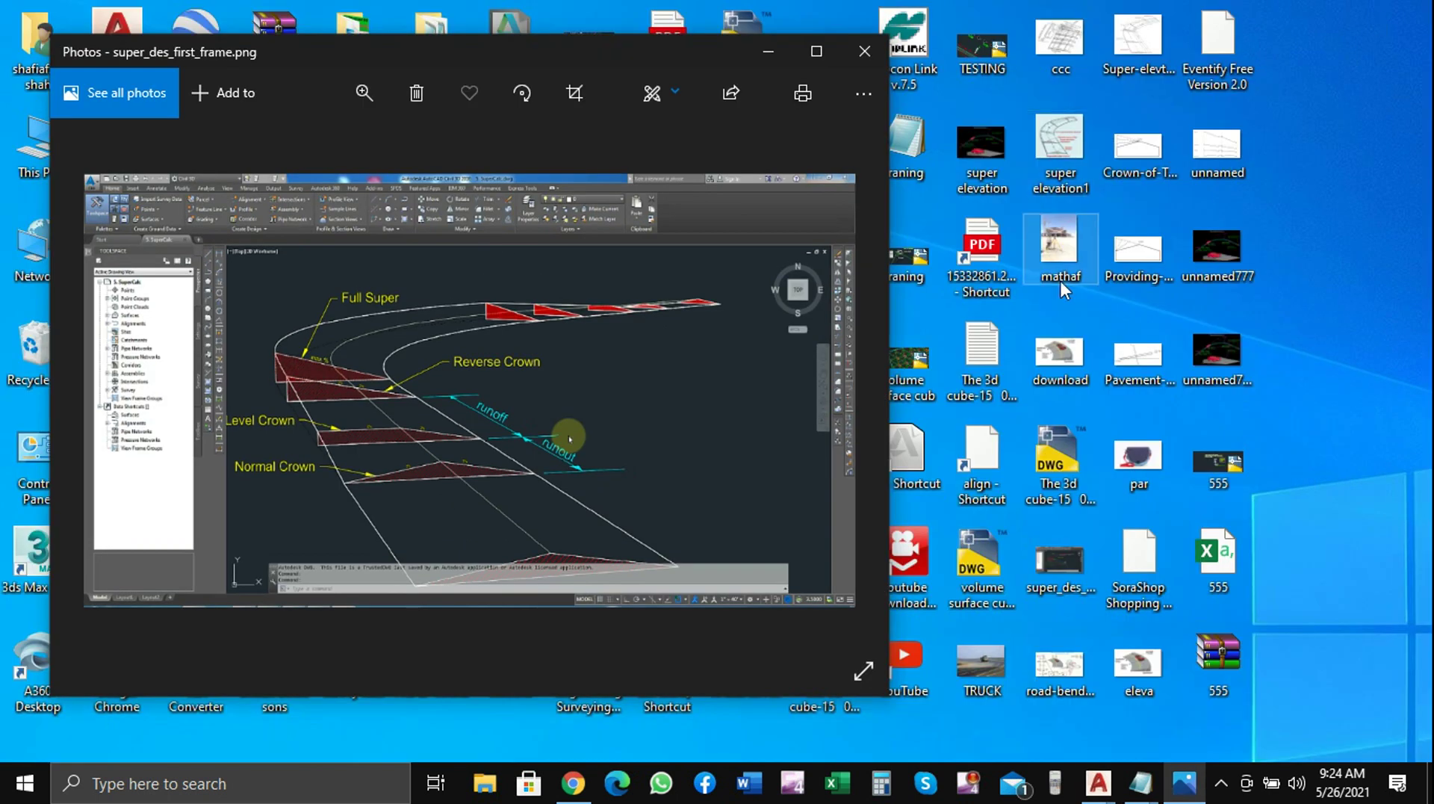
click(1207, 559)
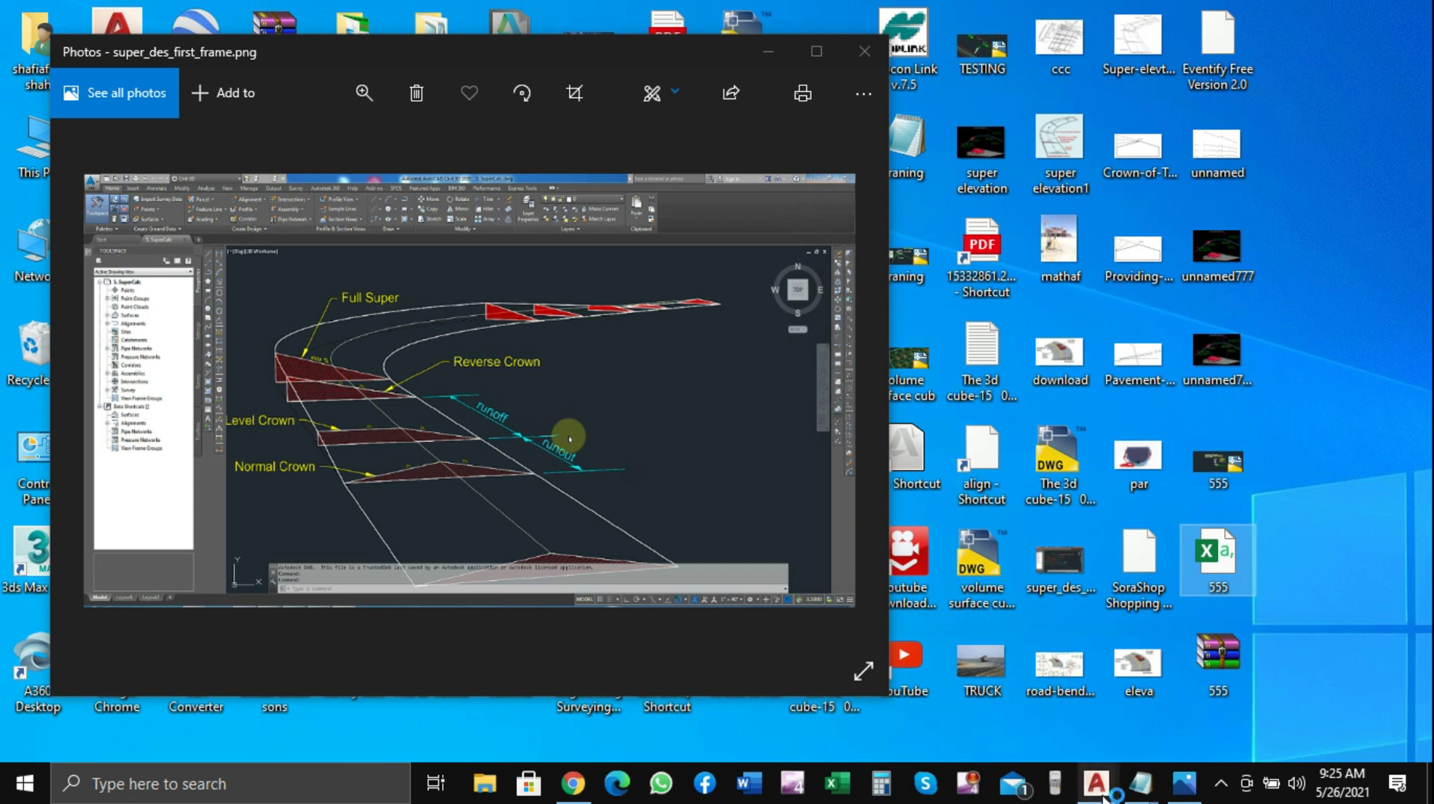
mouse_move(1096, 782)
click(1172, 724)
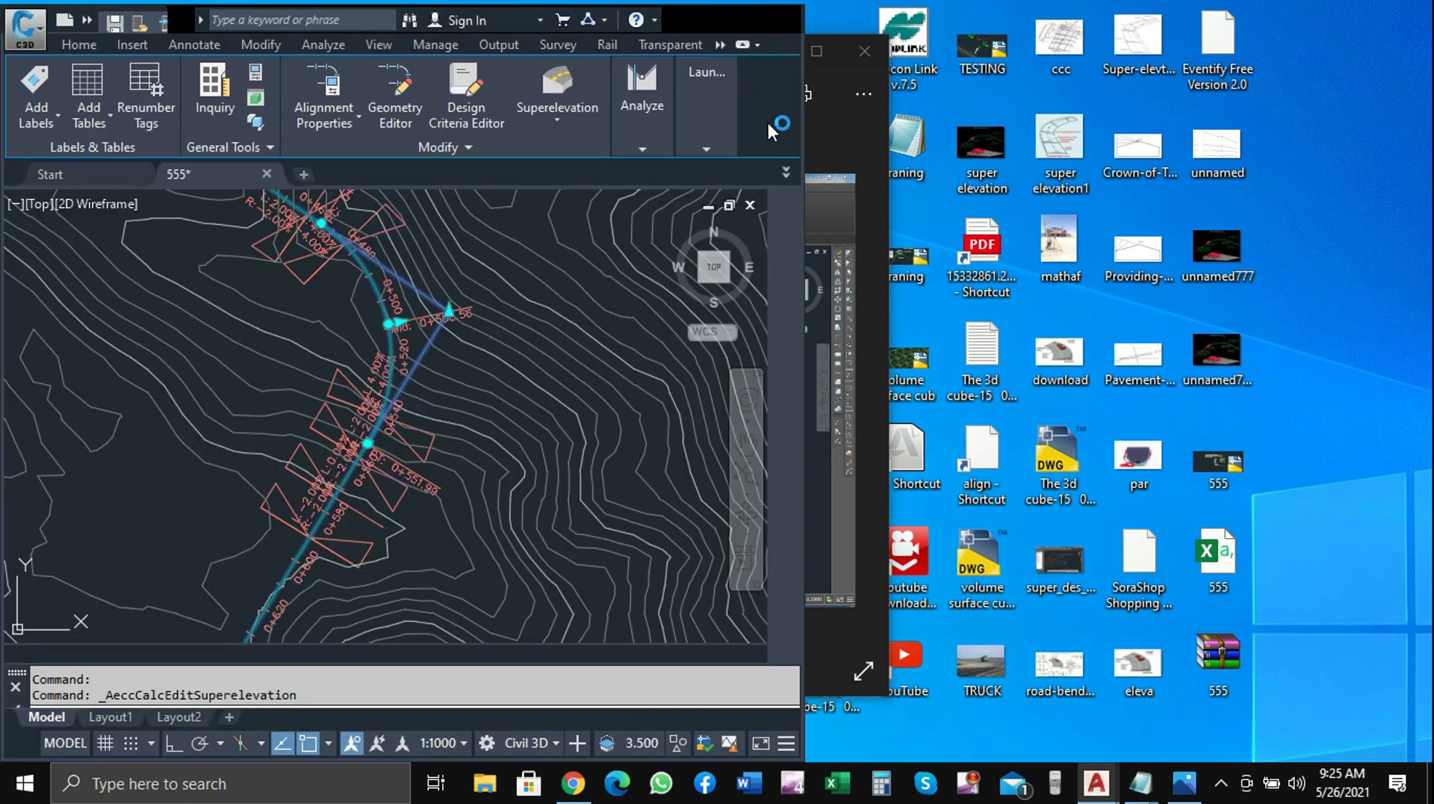
Maximize the drawing window and zoom in to select Alignment - 1
click(760, 21)
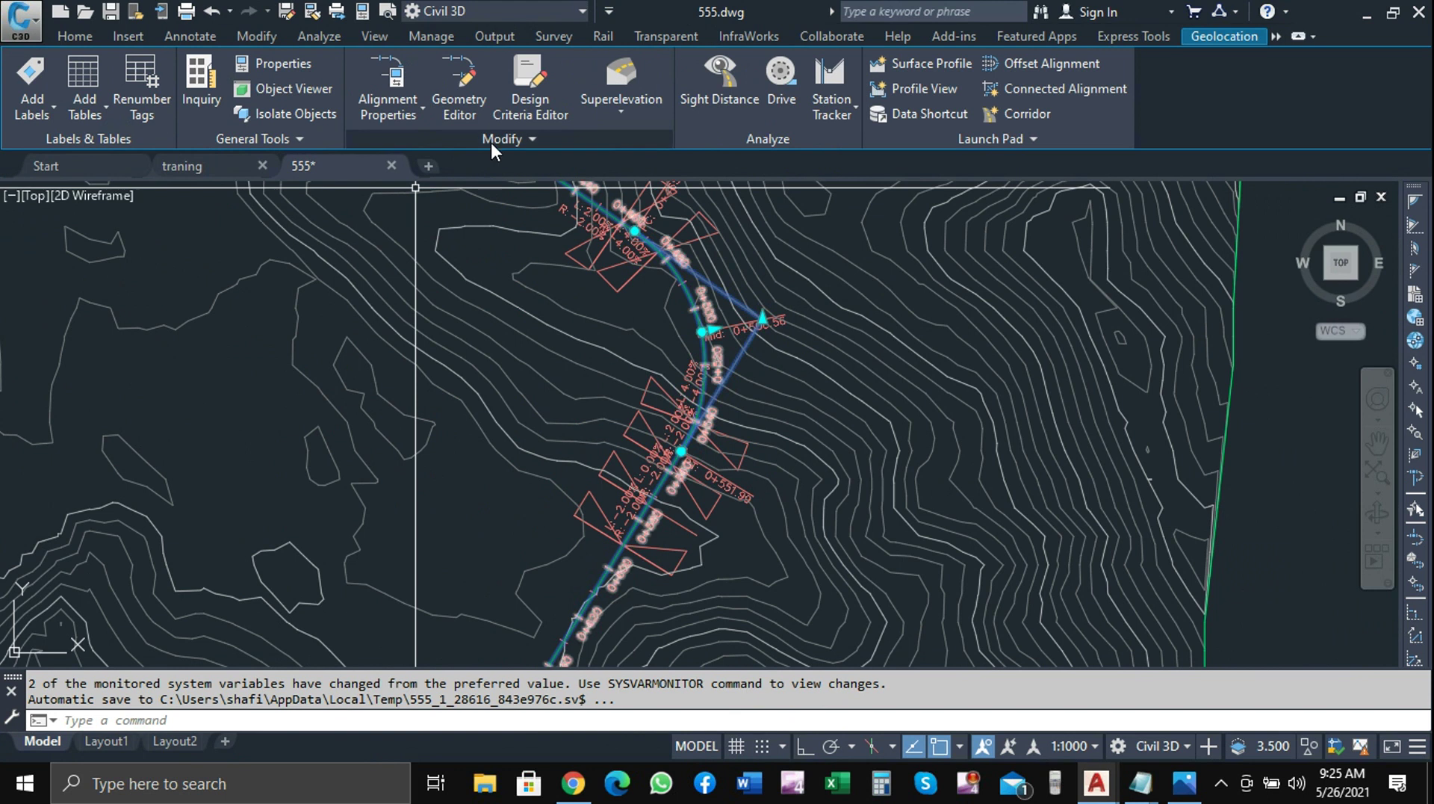
scroll(620, 359, up, 2)
scroll(579, 310, up, 2)
scroll(585, 561, up, 2)
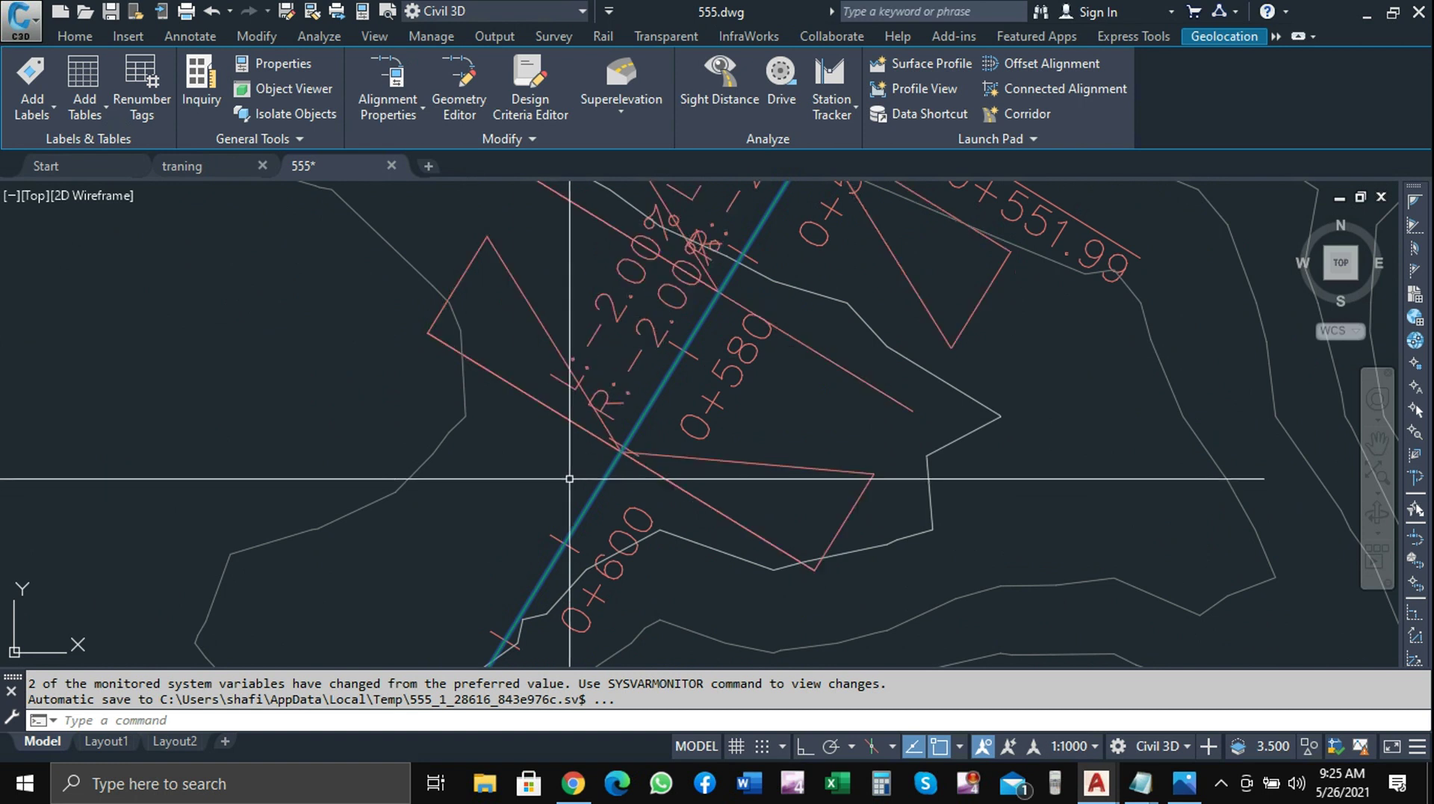
scroll(586, 299, down, 4)
click(585, 422)
Inspect the superelevation labels along the curves, select them, and bring up the alignment's context menu
scroll(585, 474, down, 2)
scroll(605, 422, up, 2)
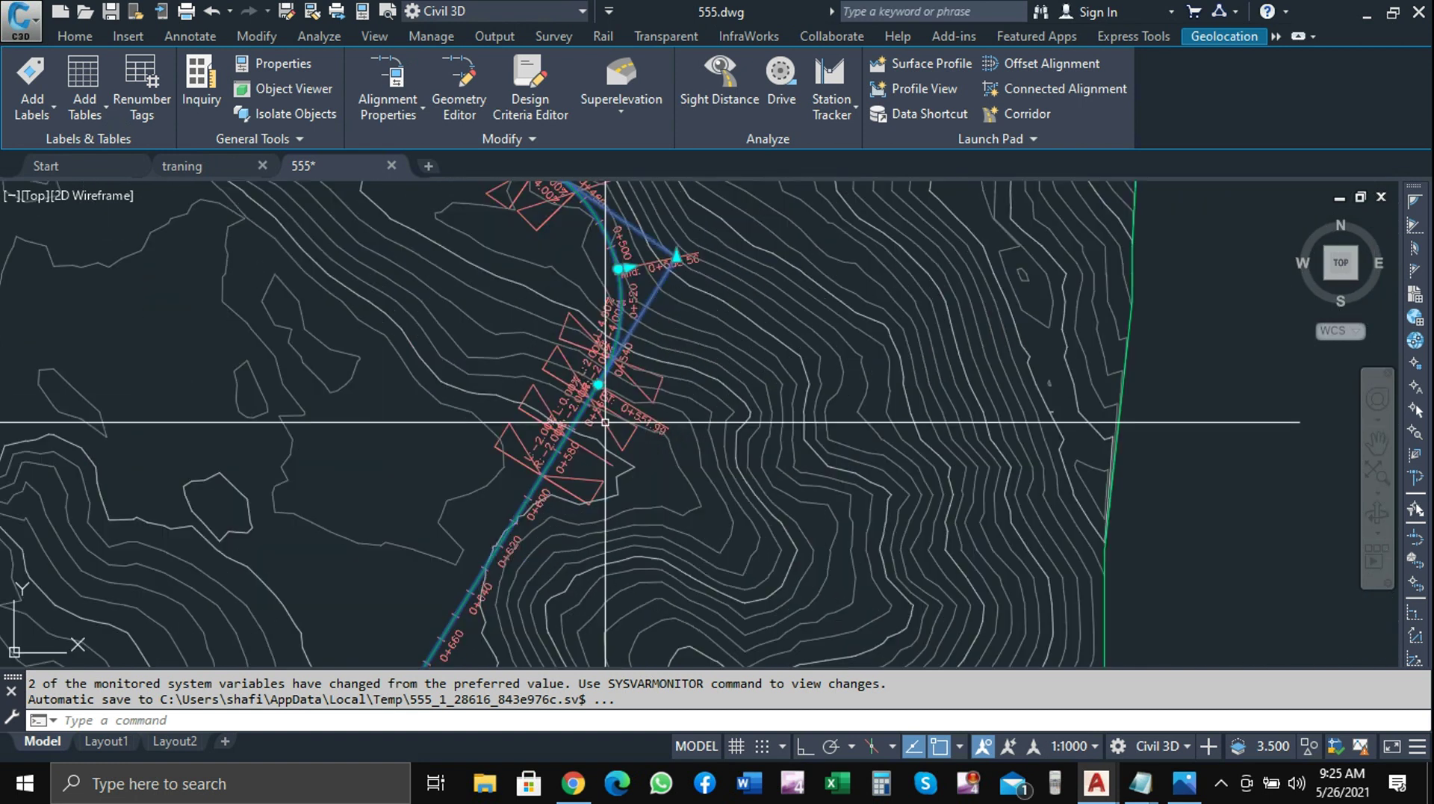
scroll(604, 422, up, 1)
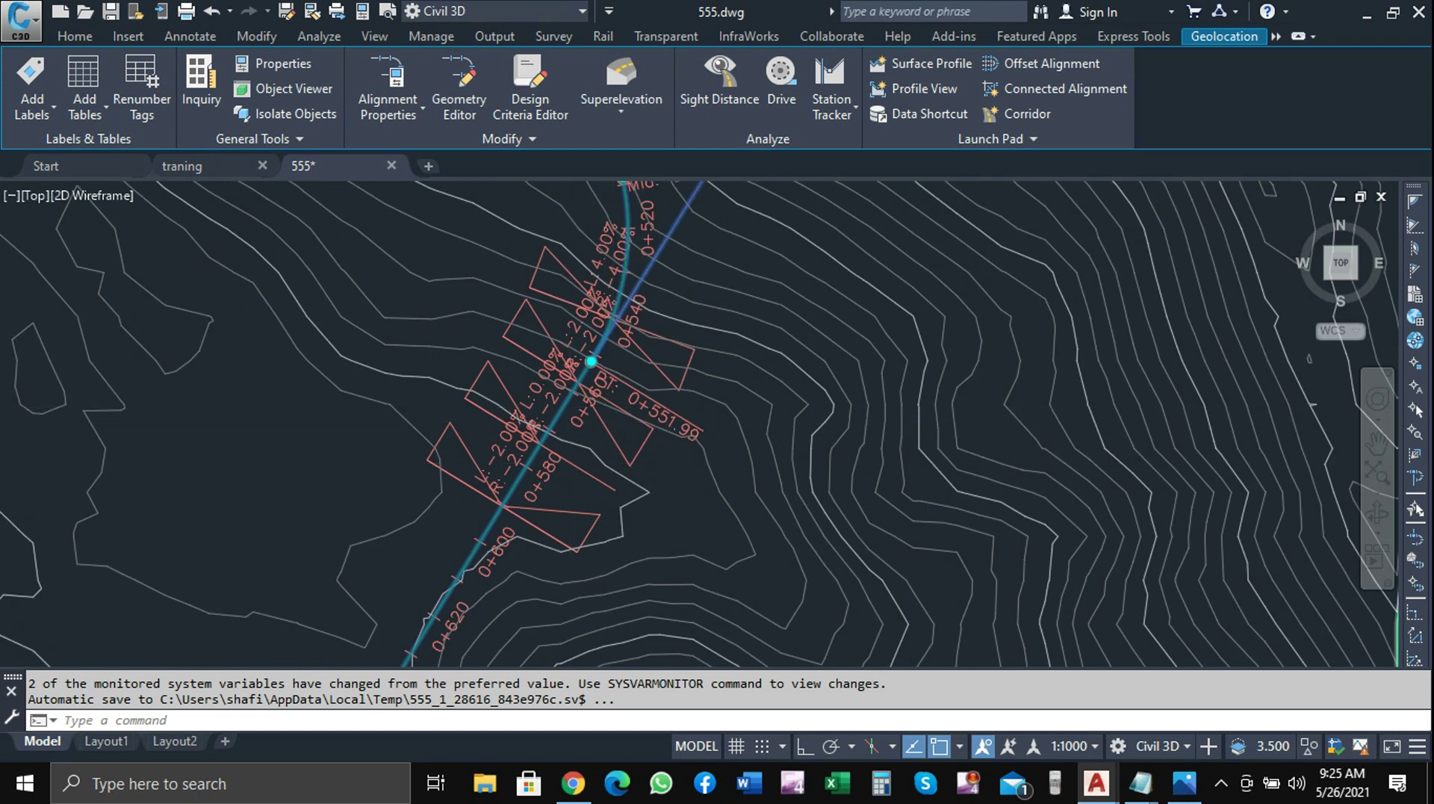
scroll(586, 409, down, 1)
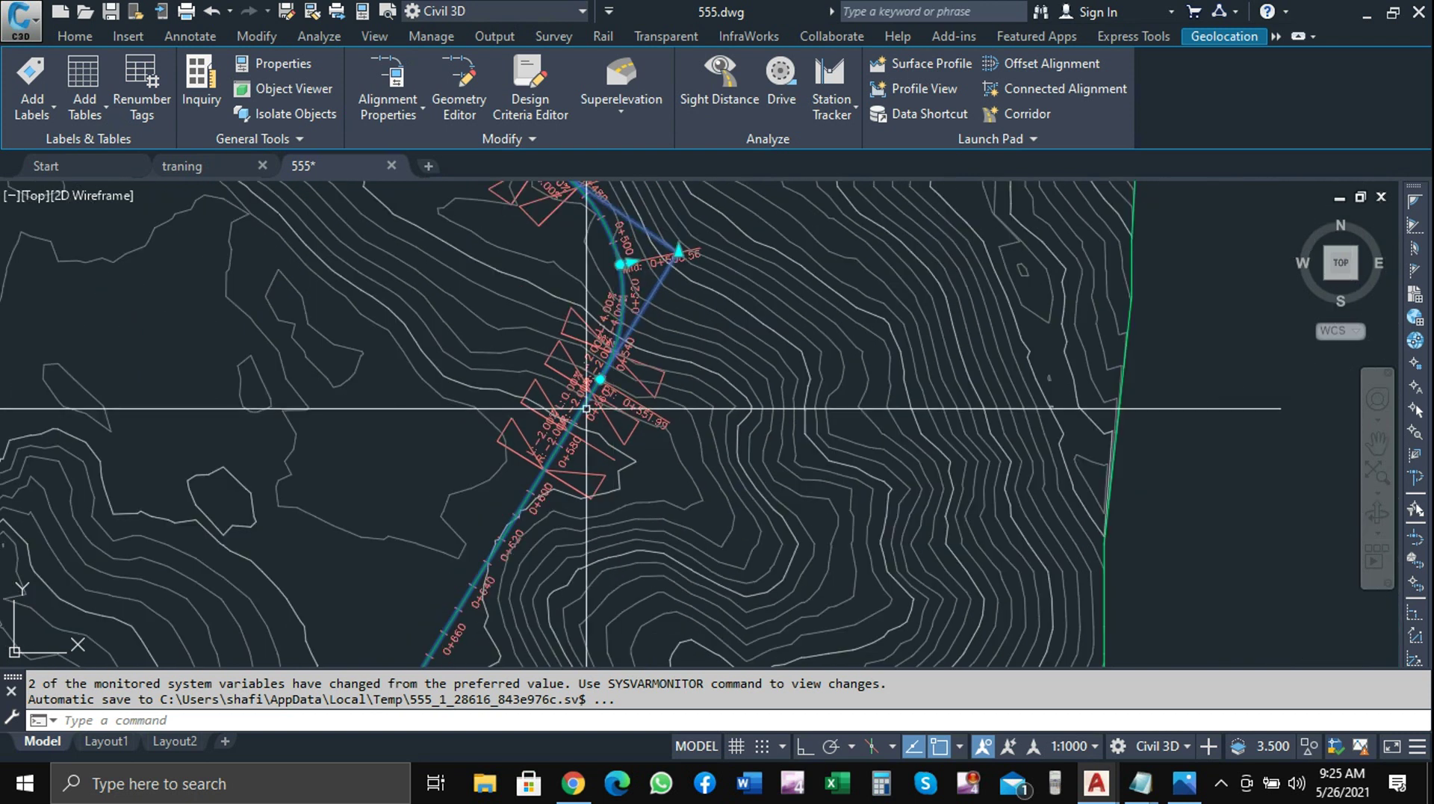
click(535, 384)
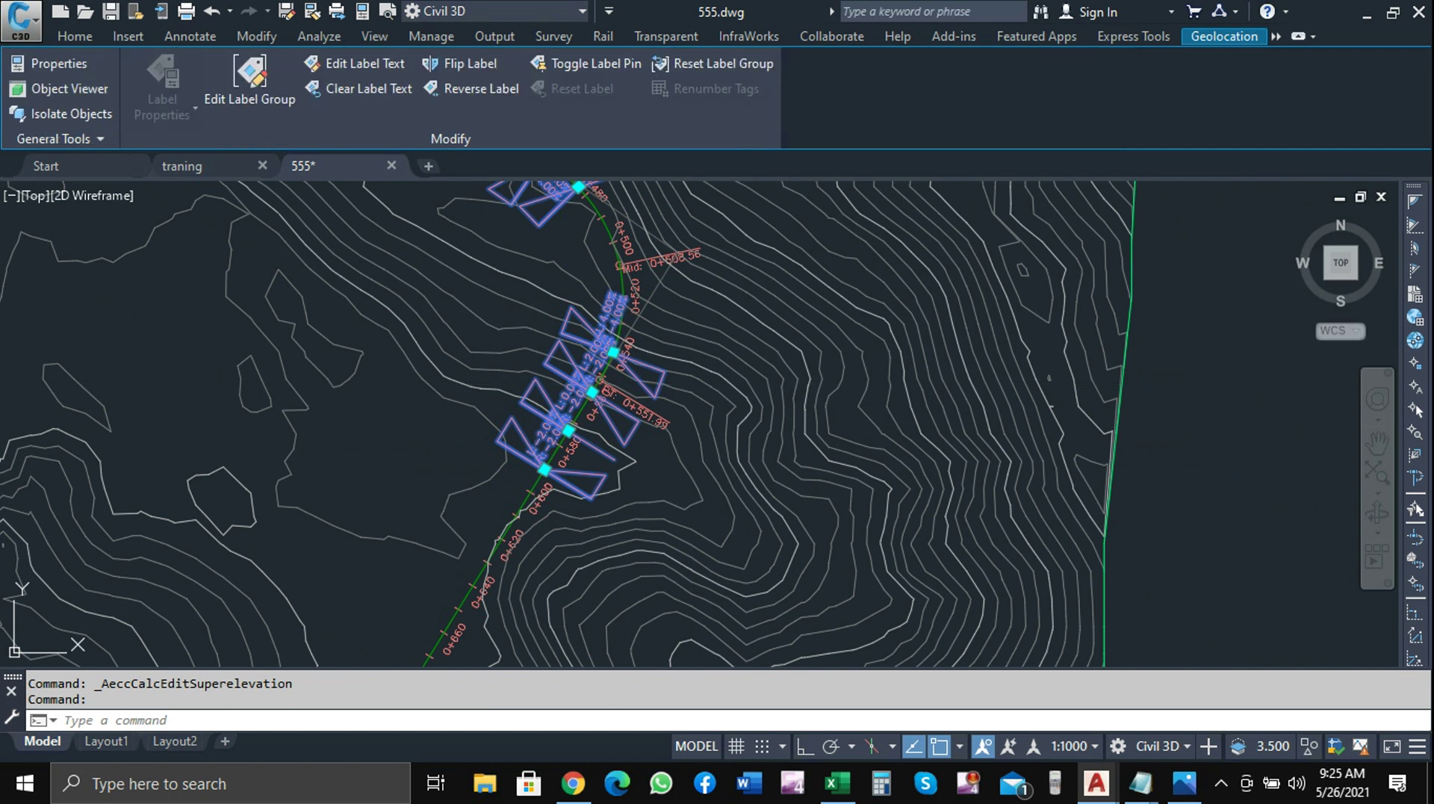
right_click(527, 342)
mouse_move(617, 451)
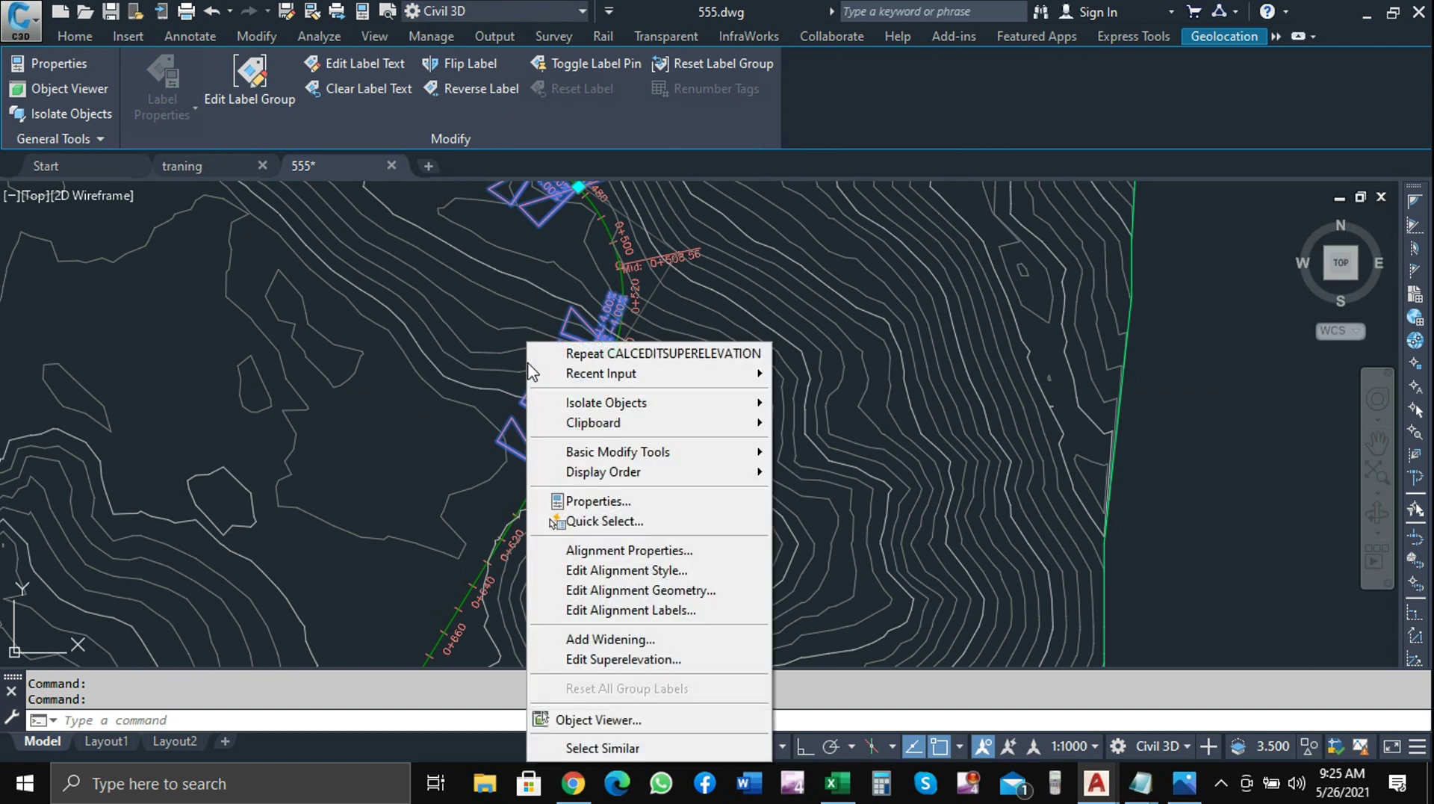
Choose Edit Alignment Labels to open the label settings for Alignment - 1
click(612, 611)
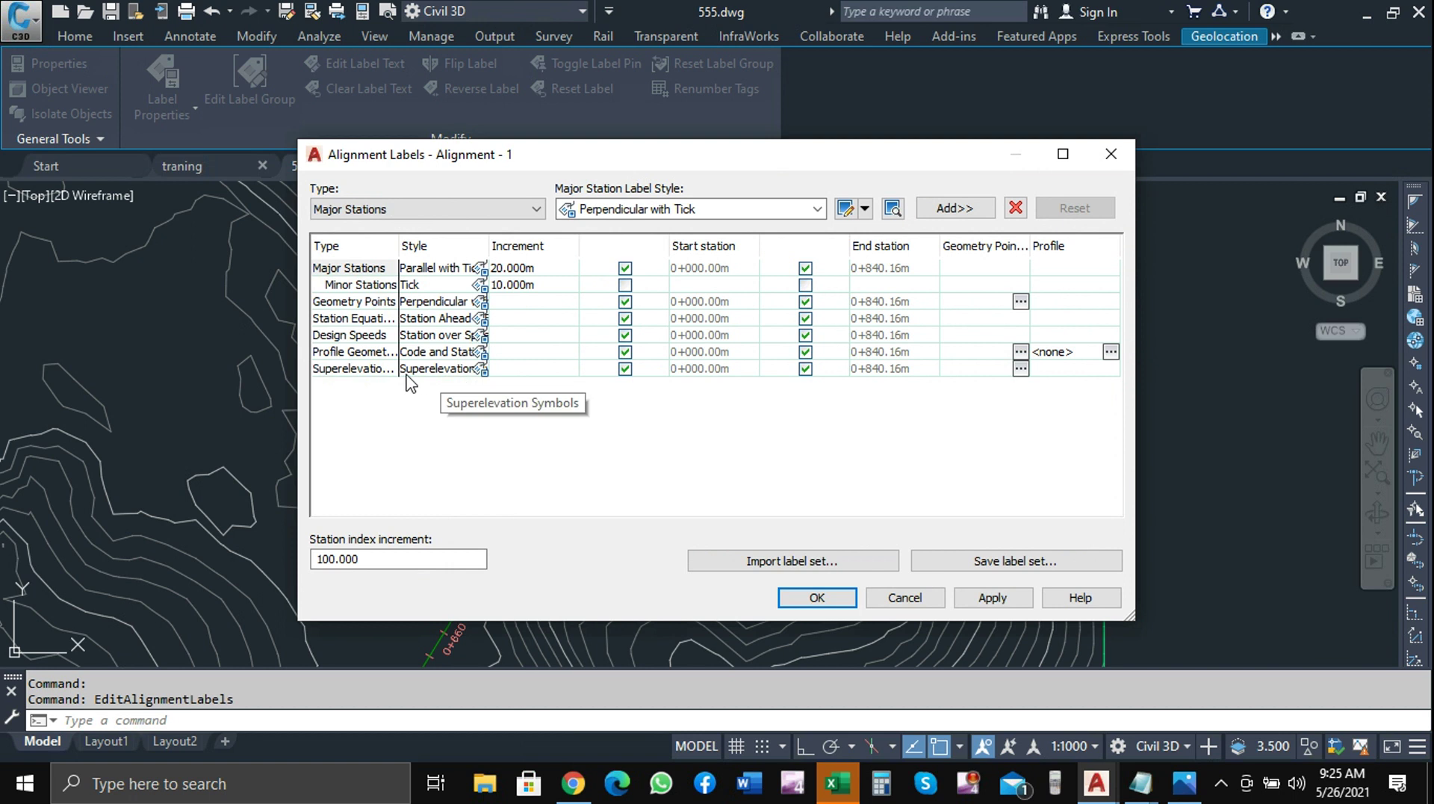
Pick the Critical Points style for the Superelevation label row
click(482, 370)
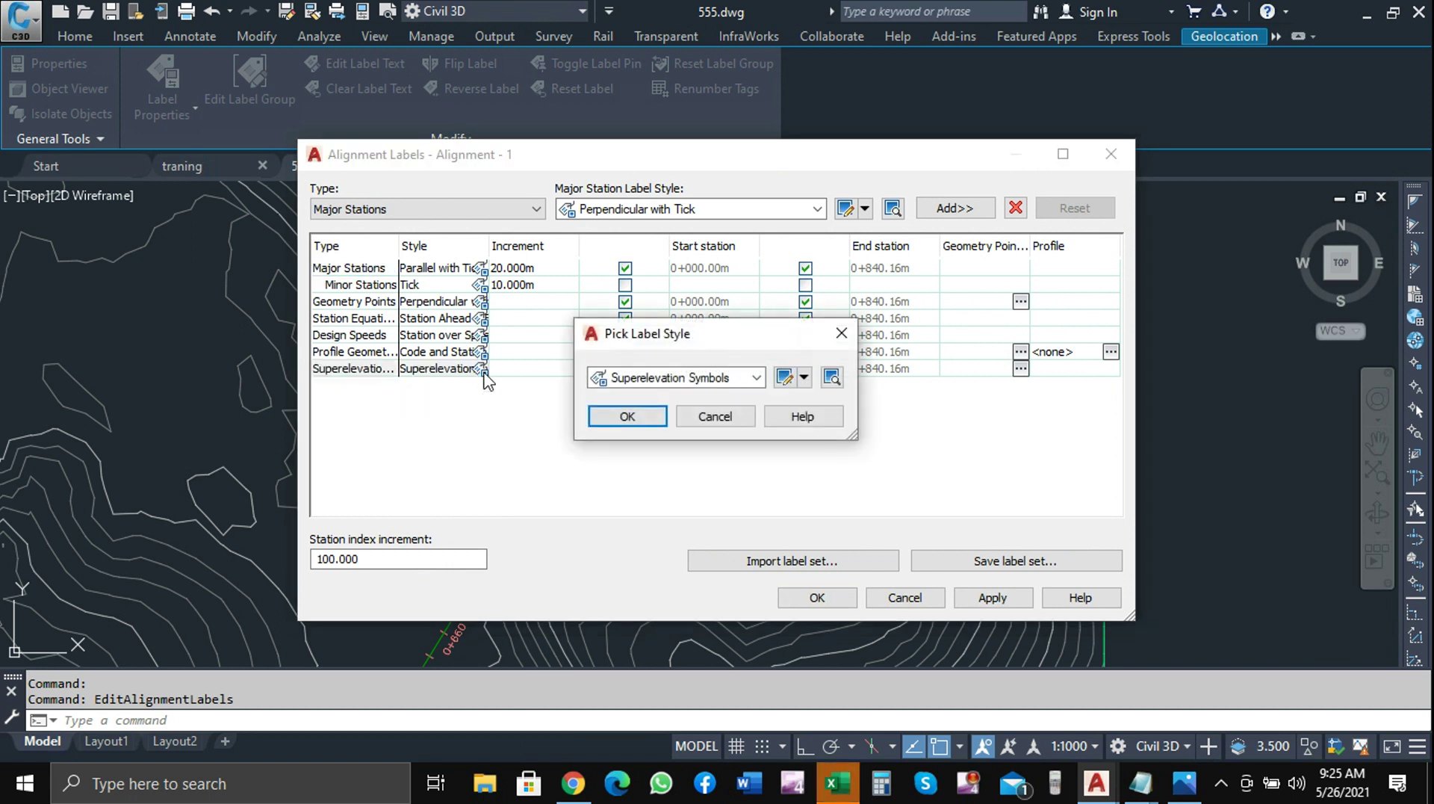
click(757, 378)
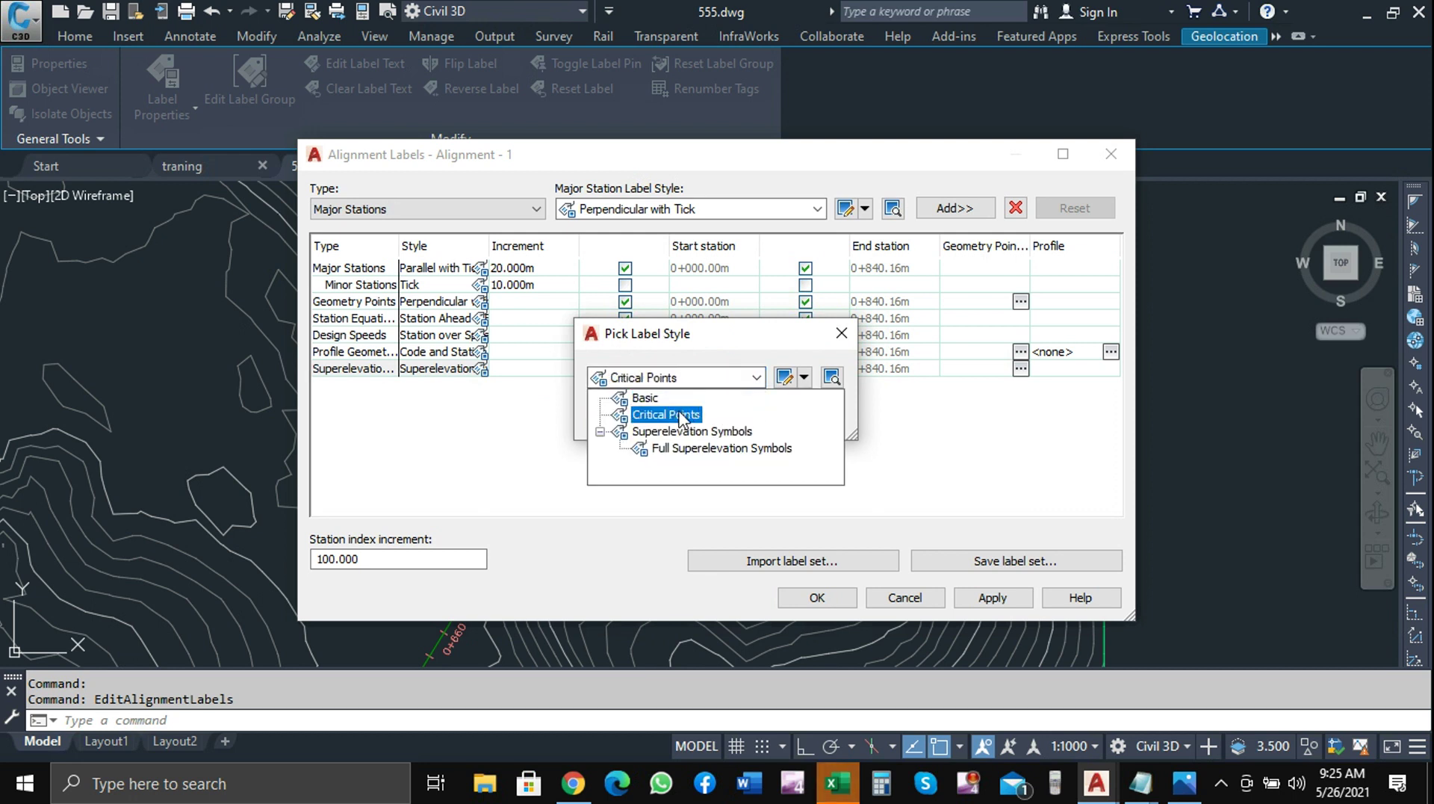
click(679, 415)
key(Return)
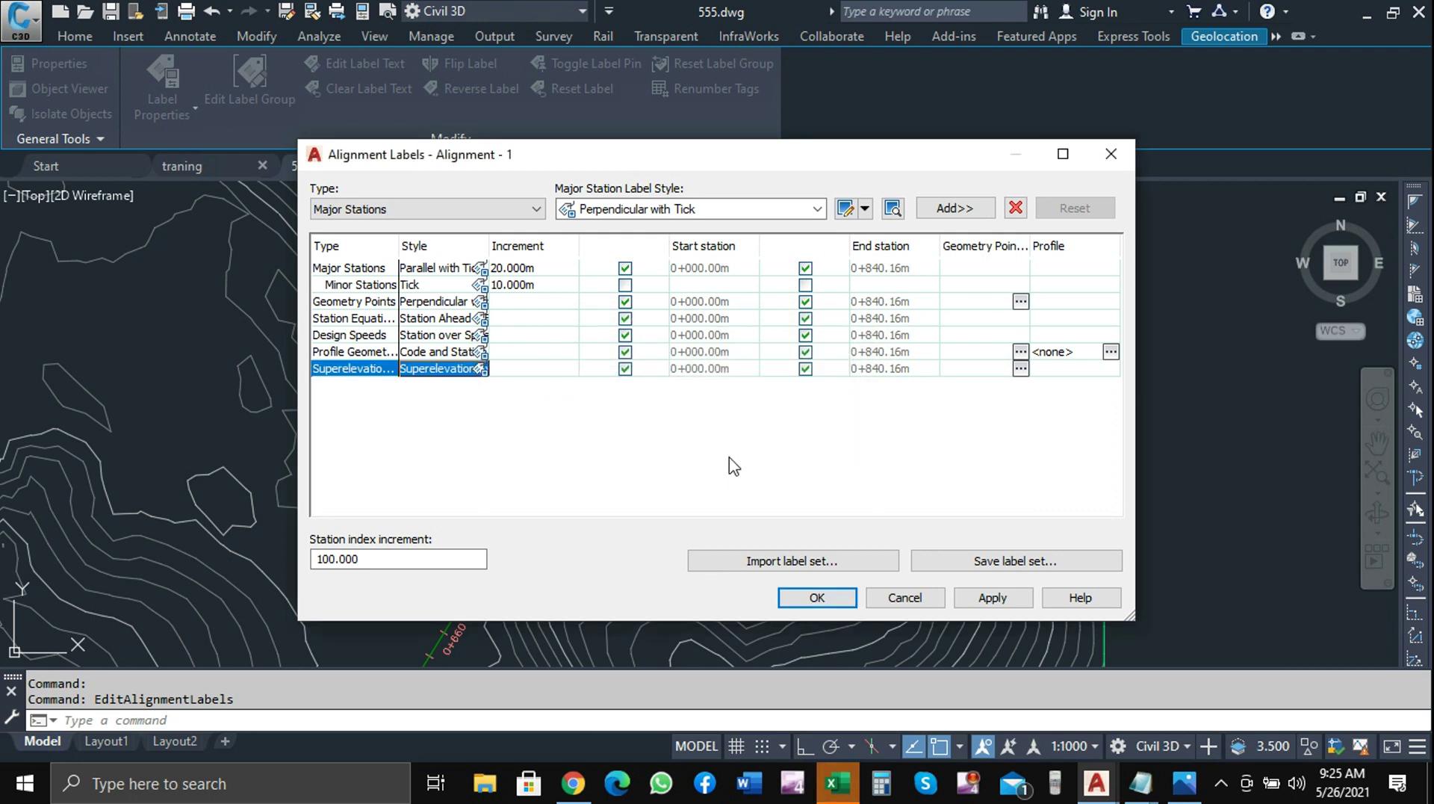
click(482, 369)
click(760, 379)
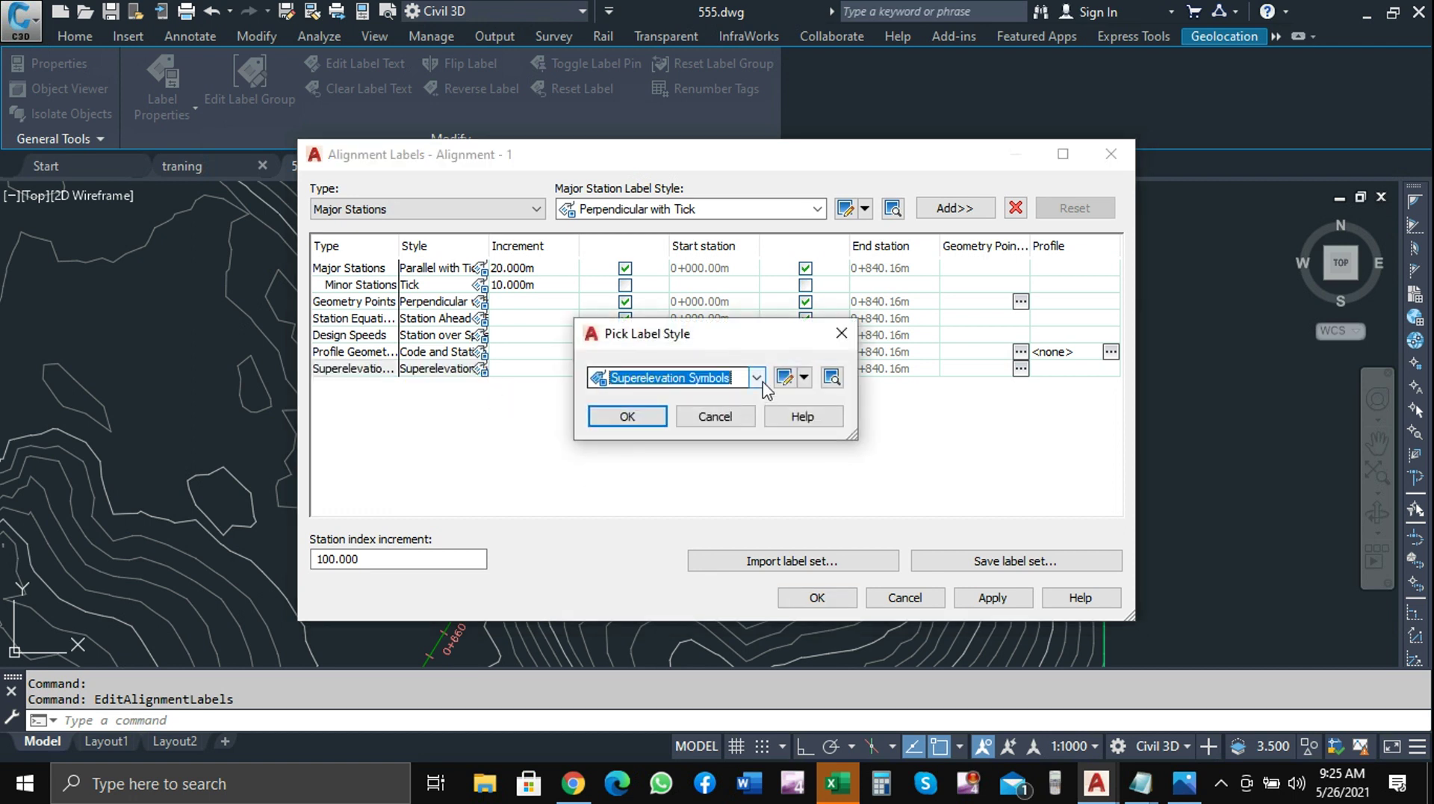
click(676, 415)
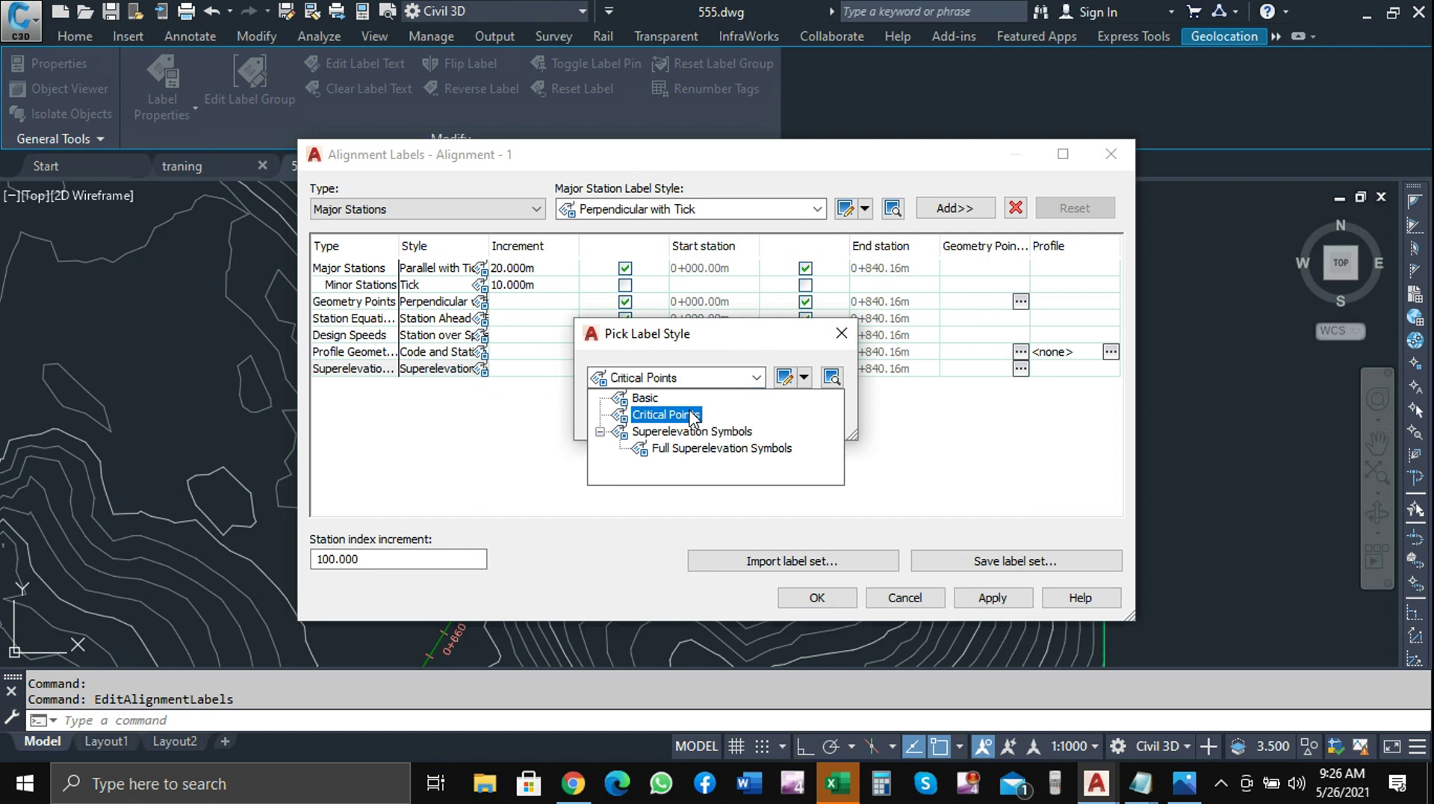
click(693, 418)
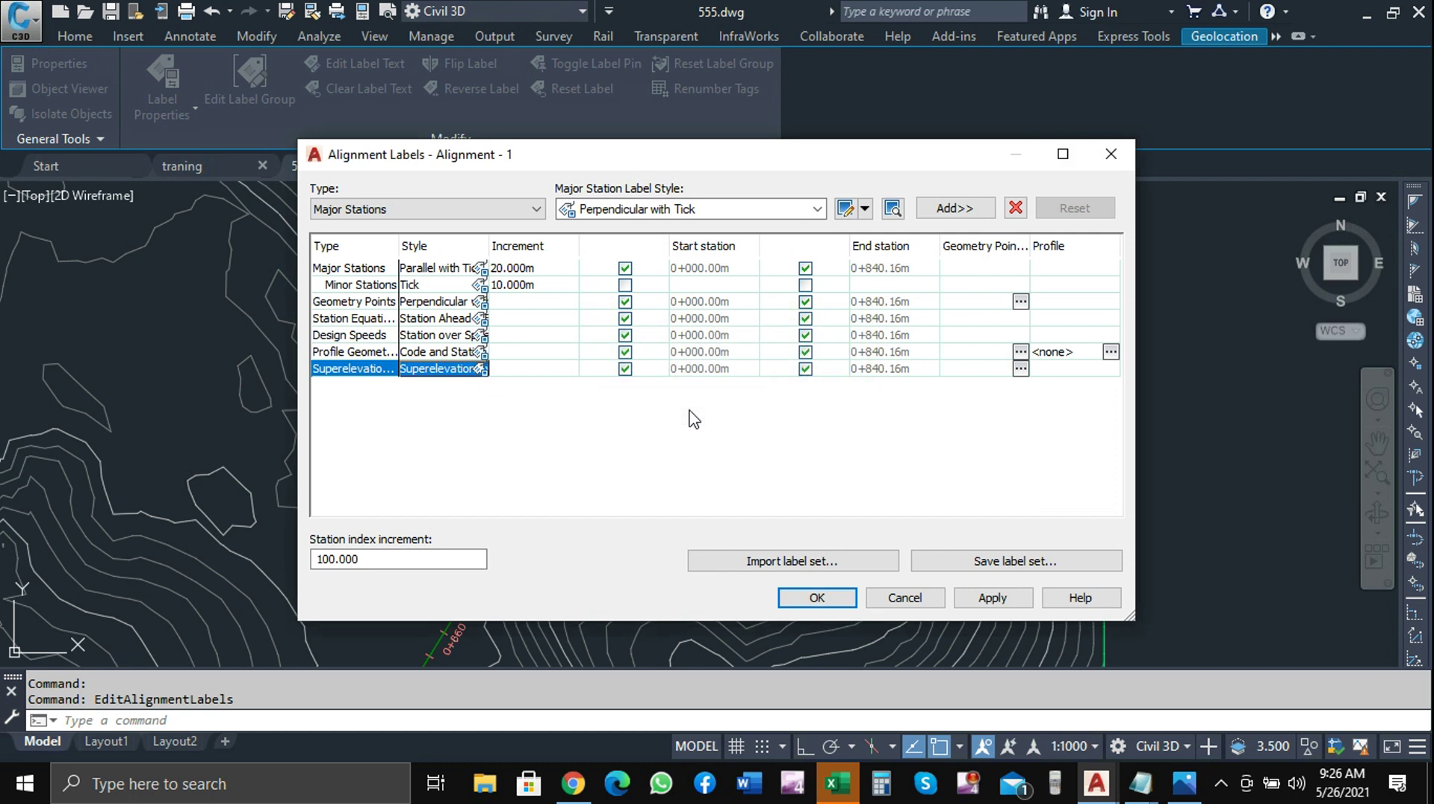
Reconfirm Critical Points for the Superelevation labels, then apply and accept the label settings
click(482, 369)
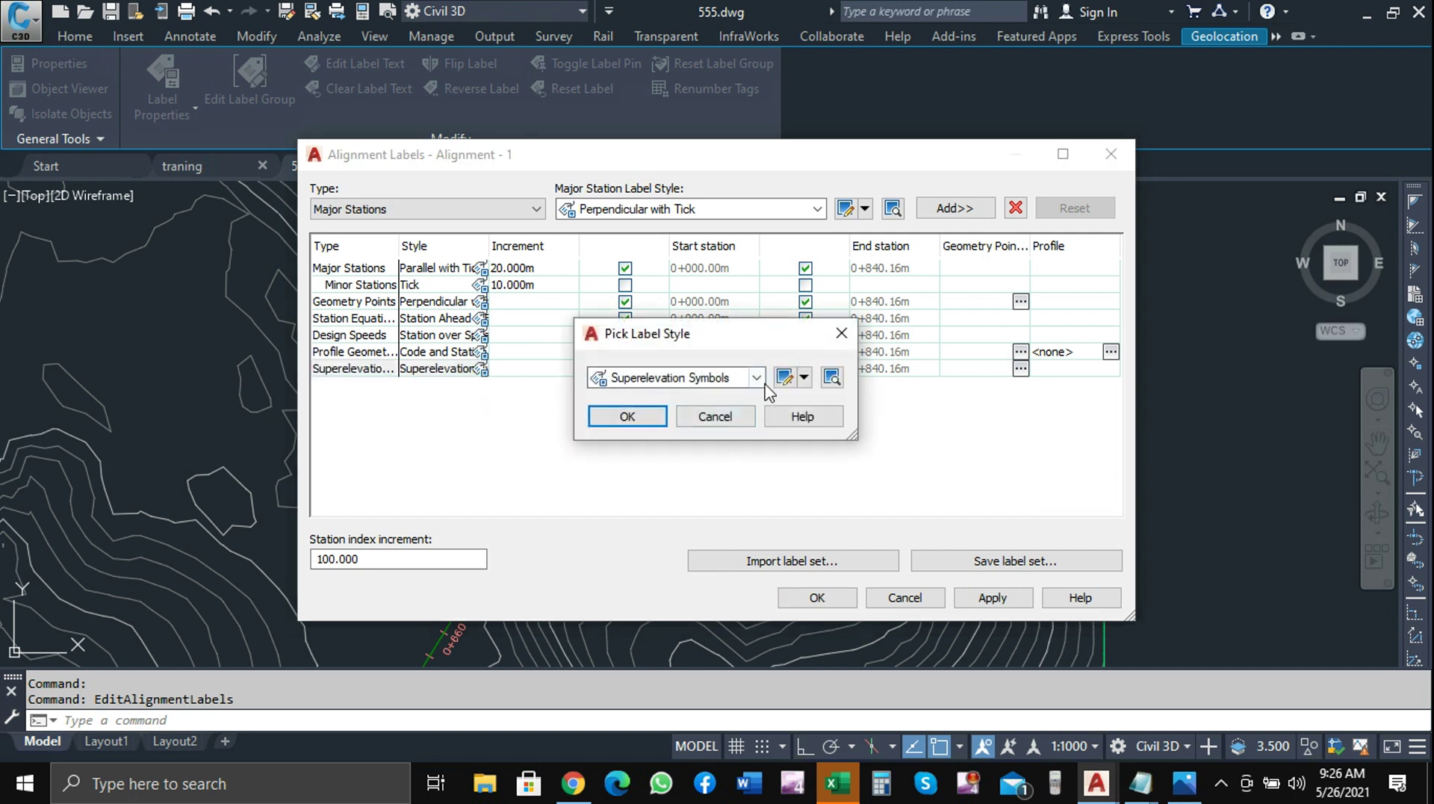
click(755, 377)
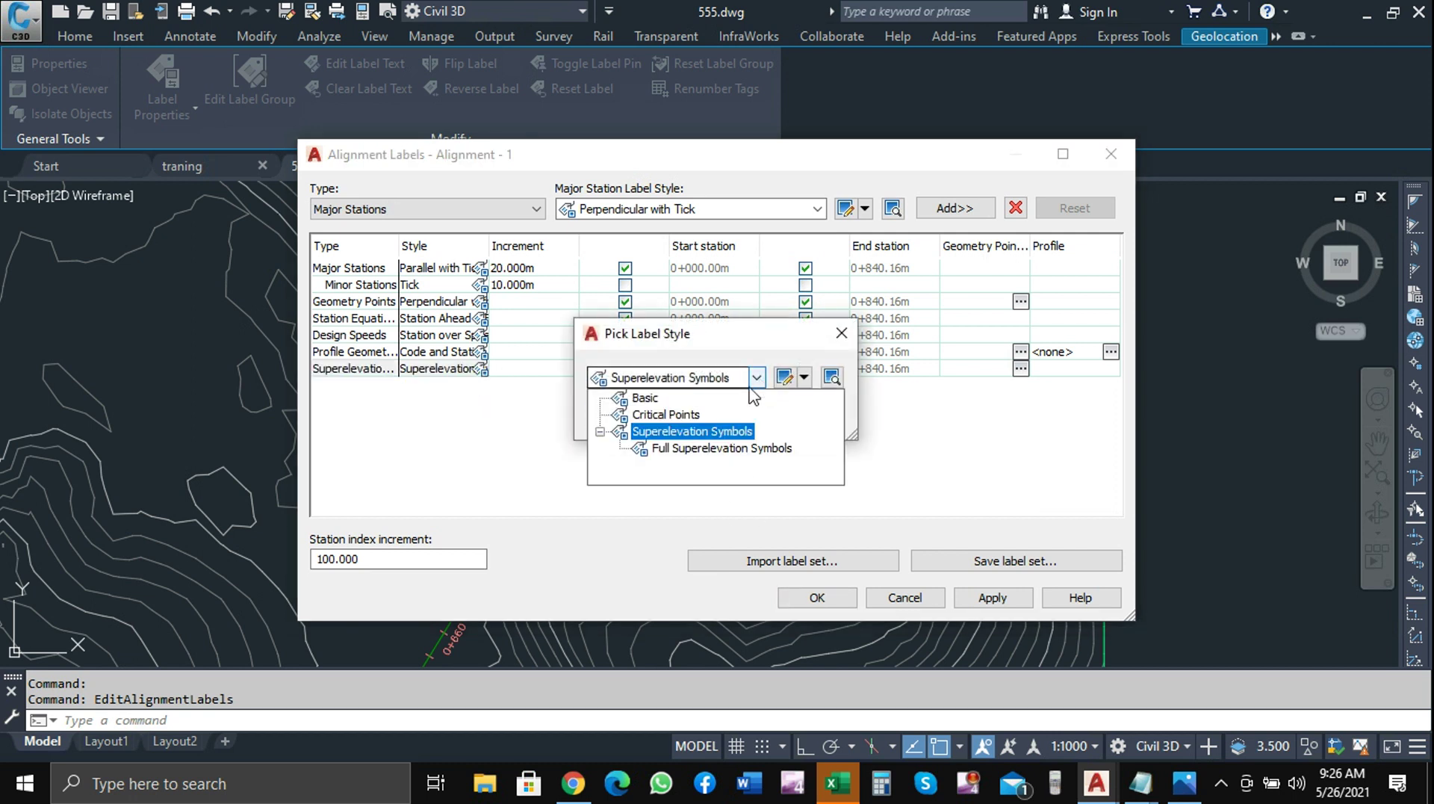
click(684, 416)
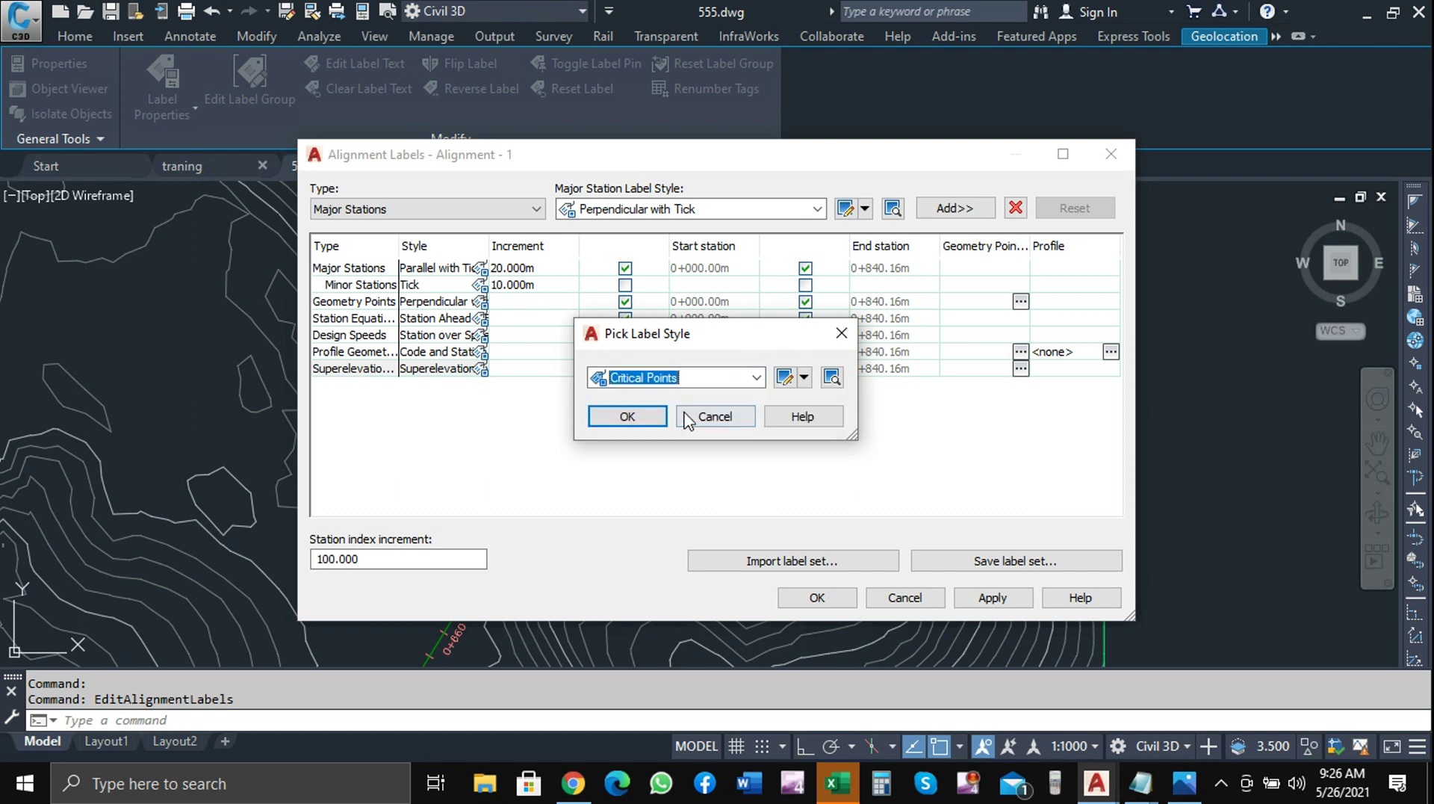
click(632, 419)
click(964, 600)
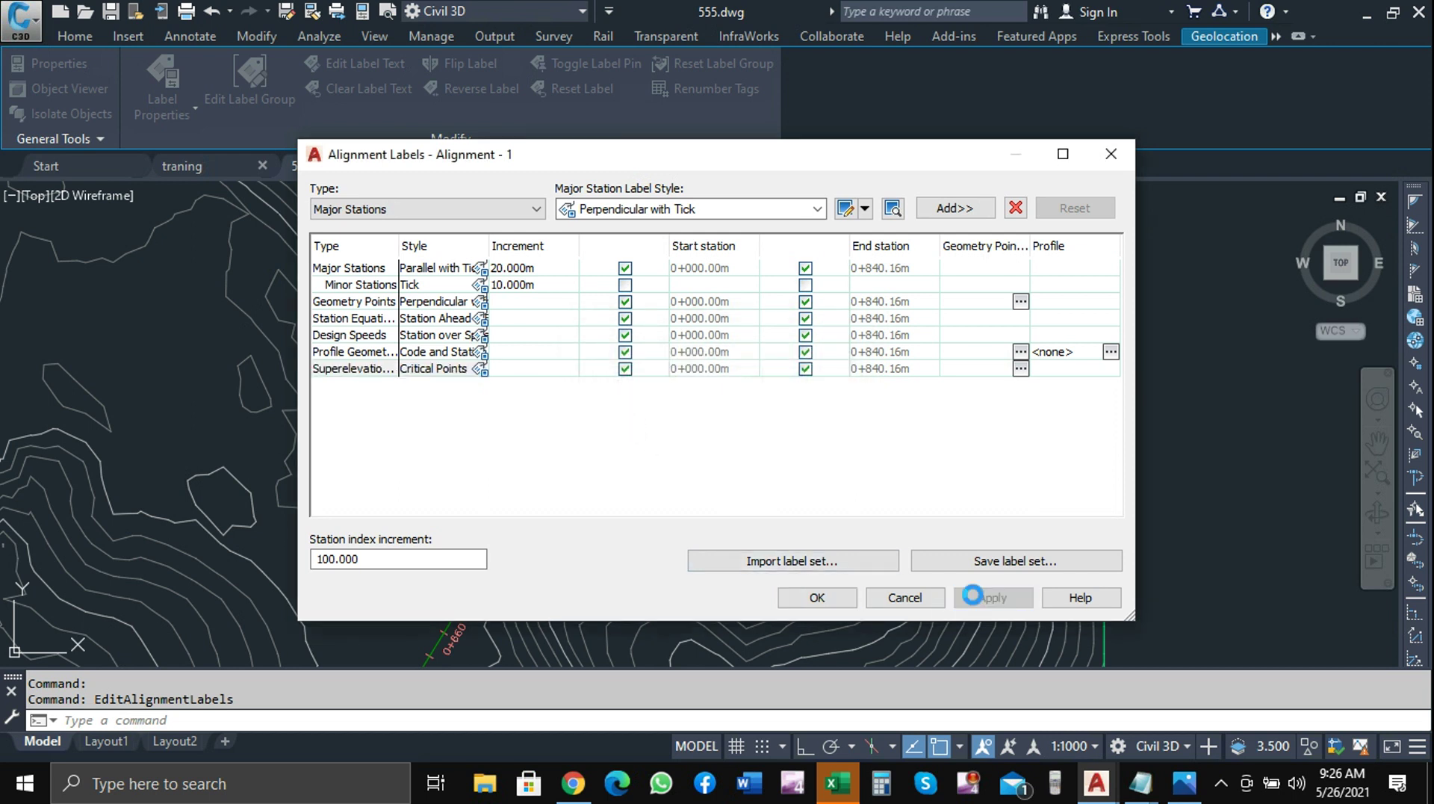
click(808, 598)
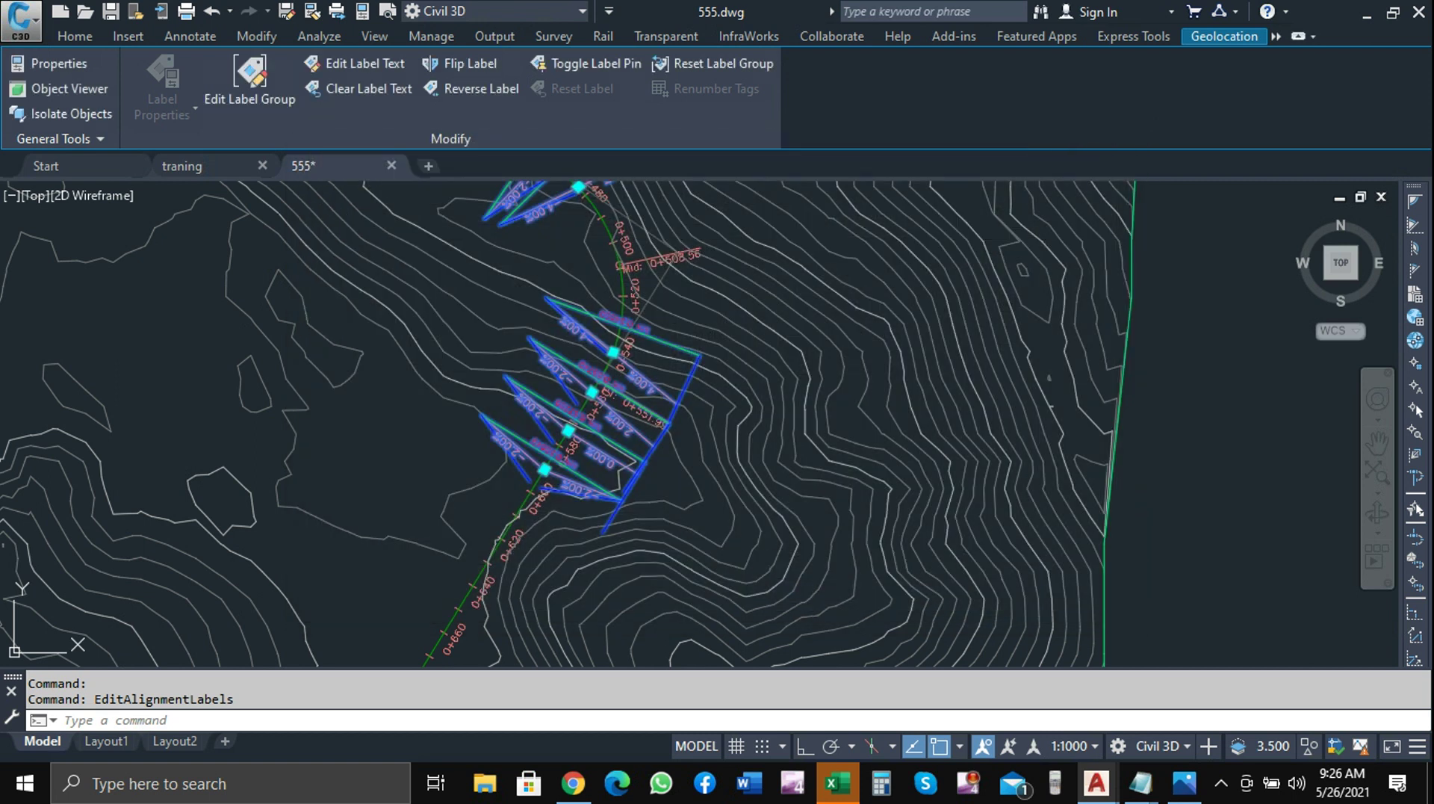
click(493, 453)
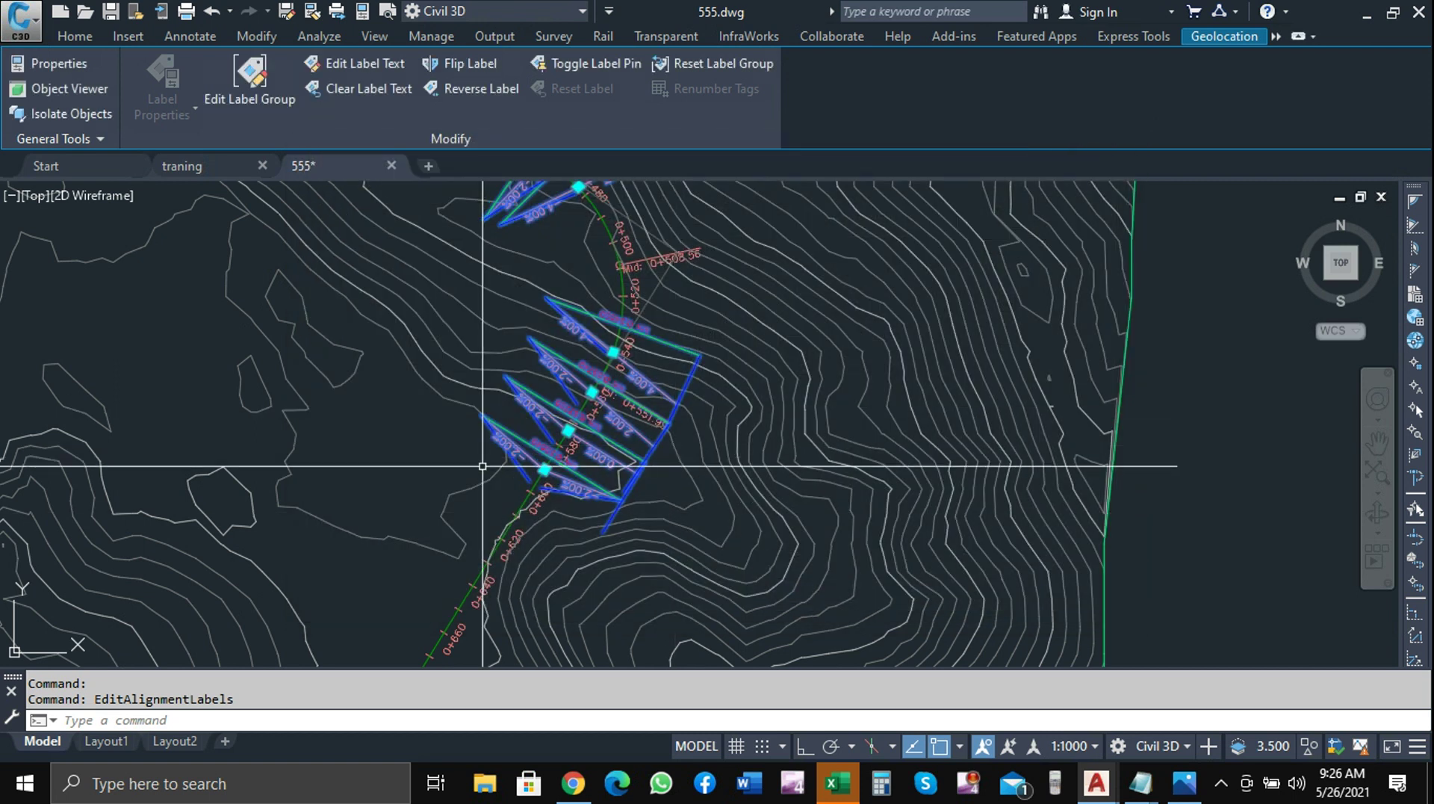
key(Escape)
scroll(508, 472, up, 4)
scroll(520, 476, up, 2)
scroll(520, 476, down, 1)
scroll(496, 448, down, 3)
scroll(496, 481, up, 1)
scroll(704, 570, up, 1)
scroll(657, 571, down, 2)
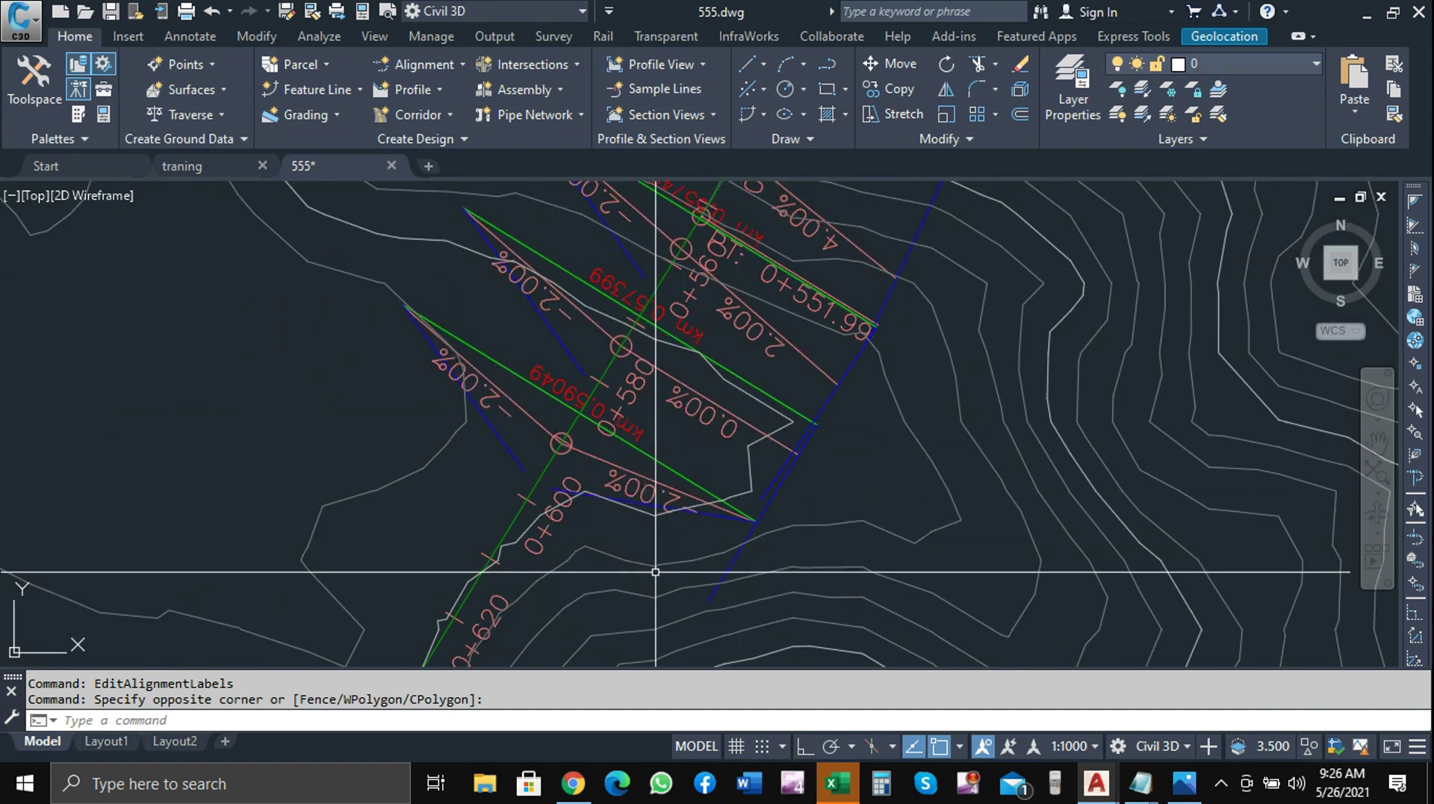
scroll(657, 567, up, 1)
scroll(672, 538, up, 1)
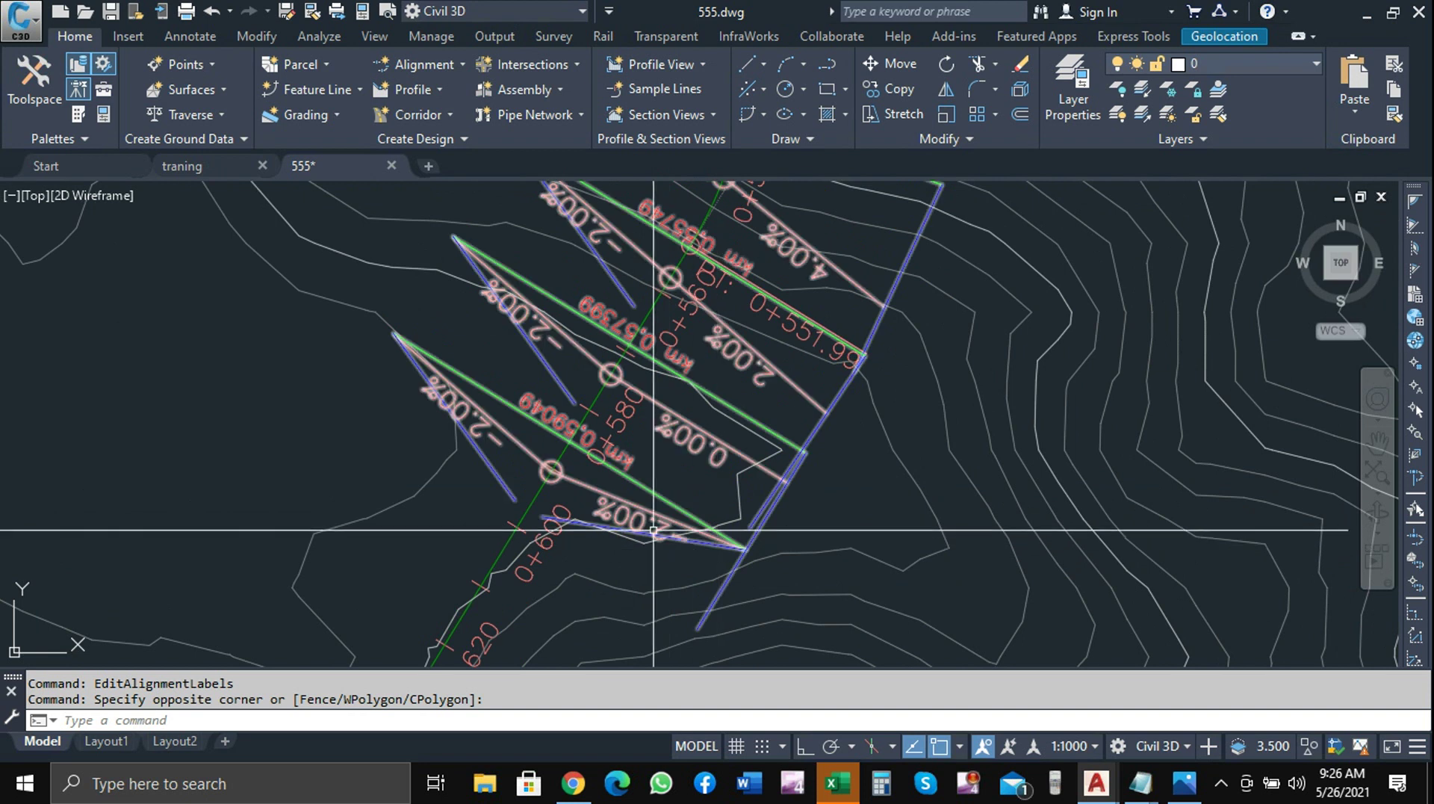
scroll(546, 459, down, 1)
scroll(575, 474, down, 1)
scroll(610, 477, up, 1)
scroll(613, 478, up, 2)
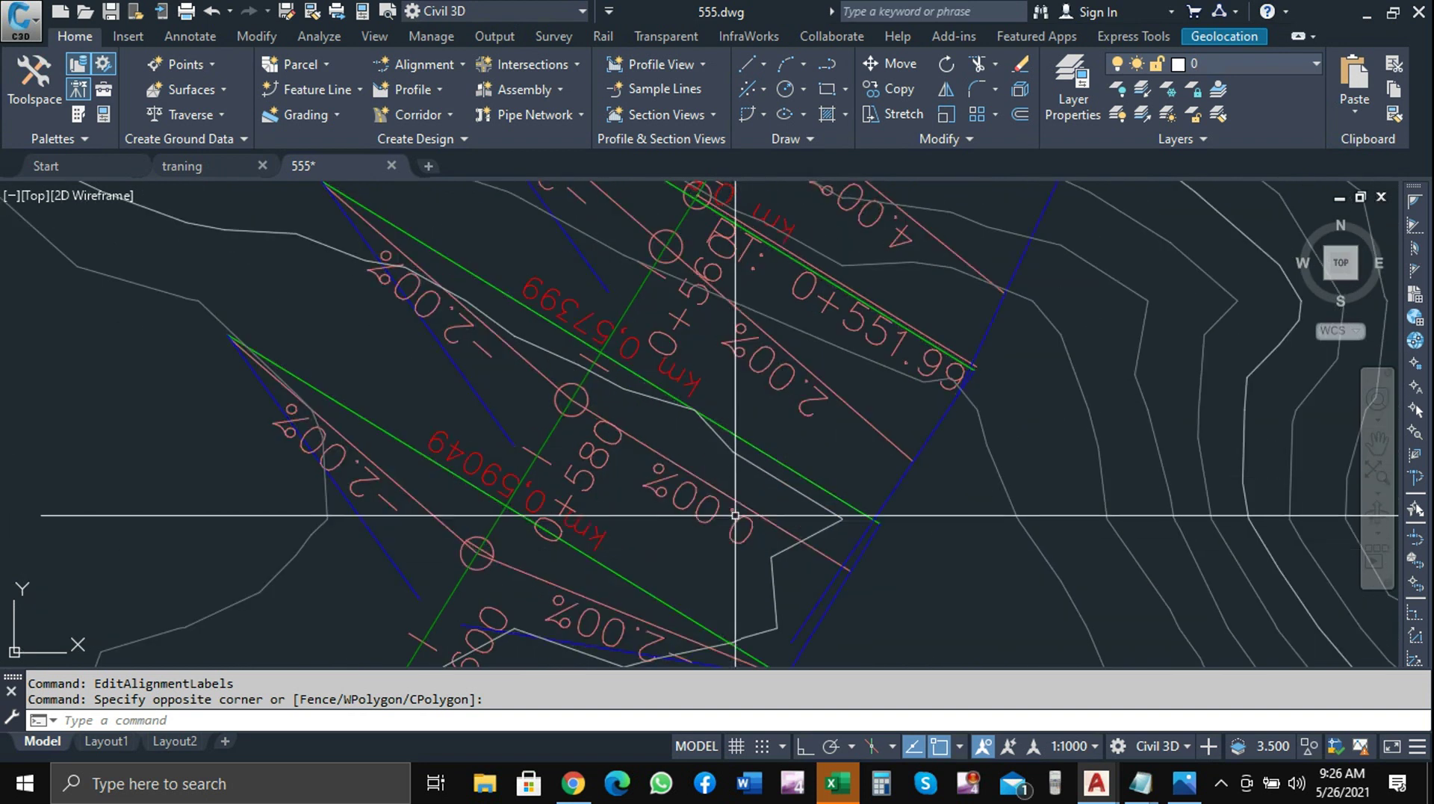
scroll(732, 523, down, 1)
scroll(728, 526, up, 1)
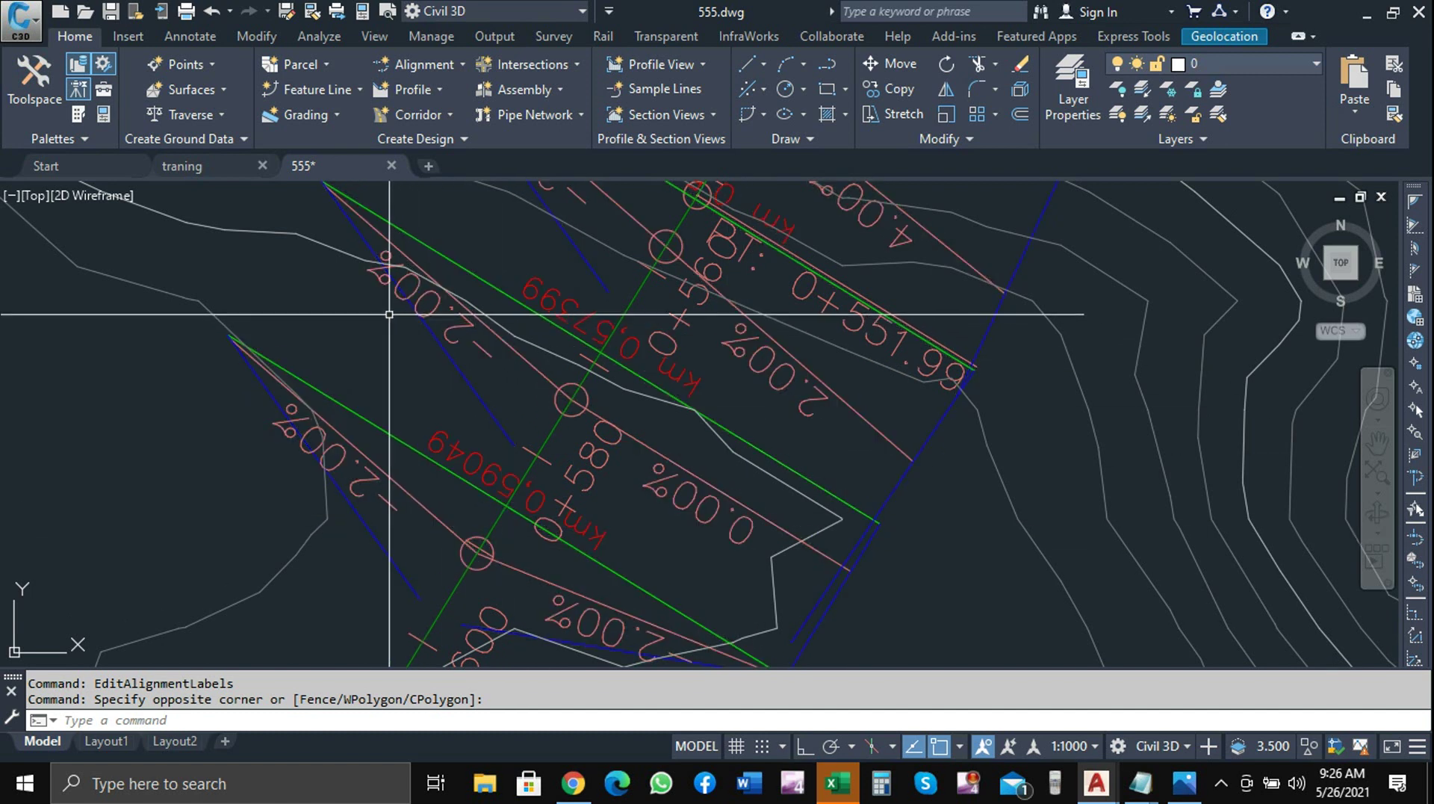
scroll(523, 486, down, 1)
scroll(582, 519, up, 1)
scroll(635, 553, down, 1)
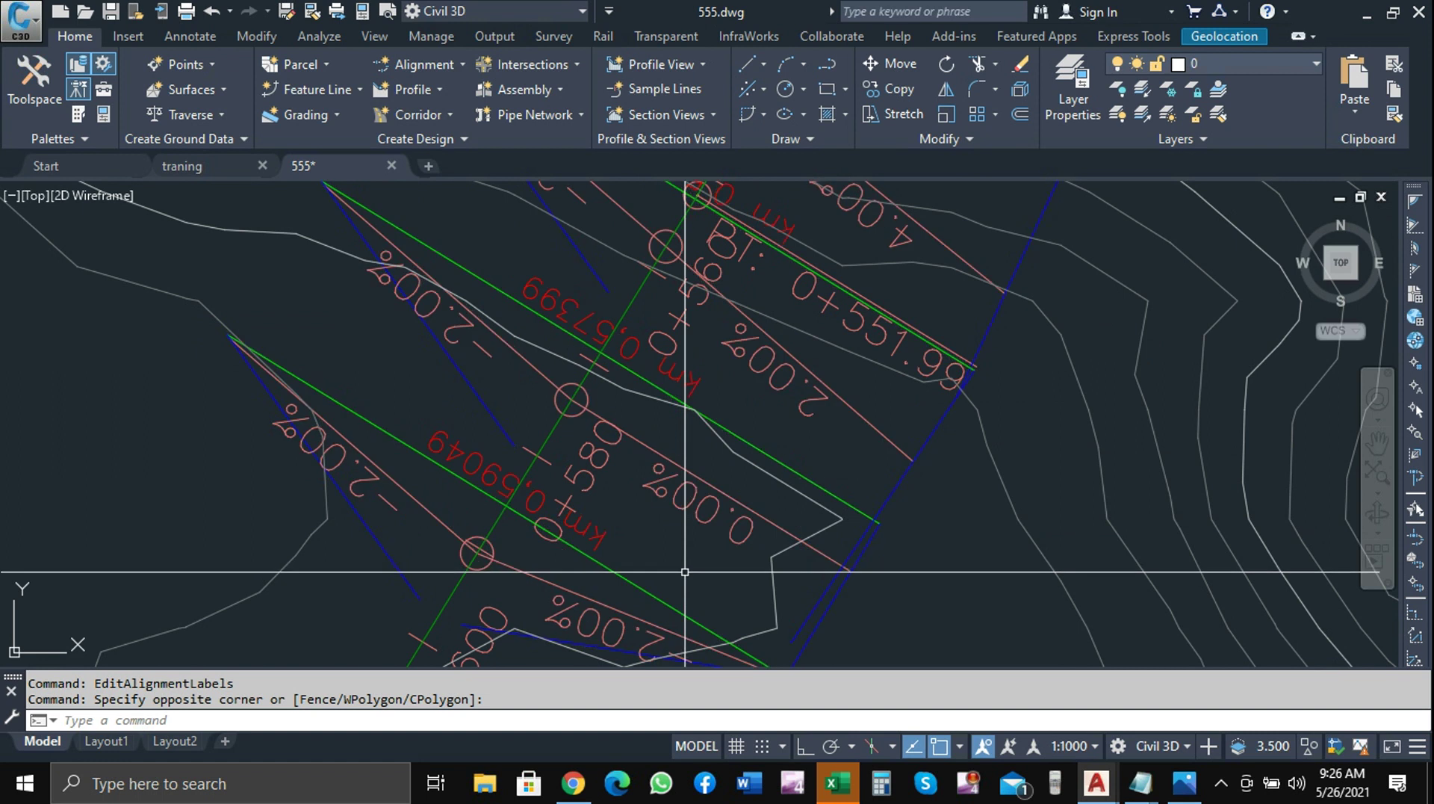
scroll(684, 576, down, 1)
scroll(711, 448, up, 1)
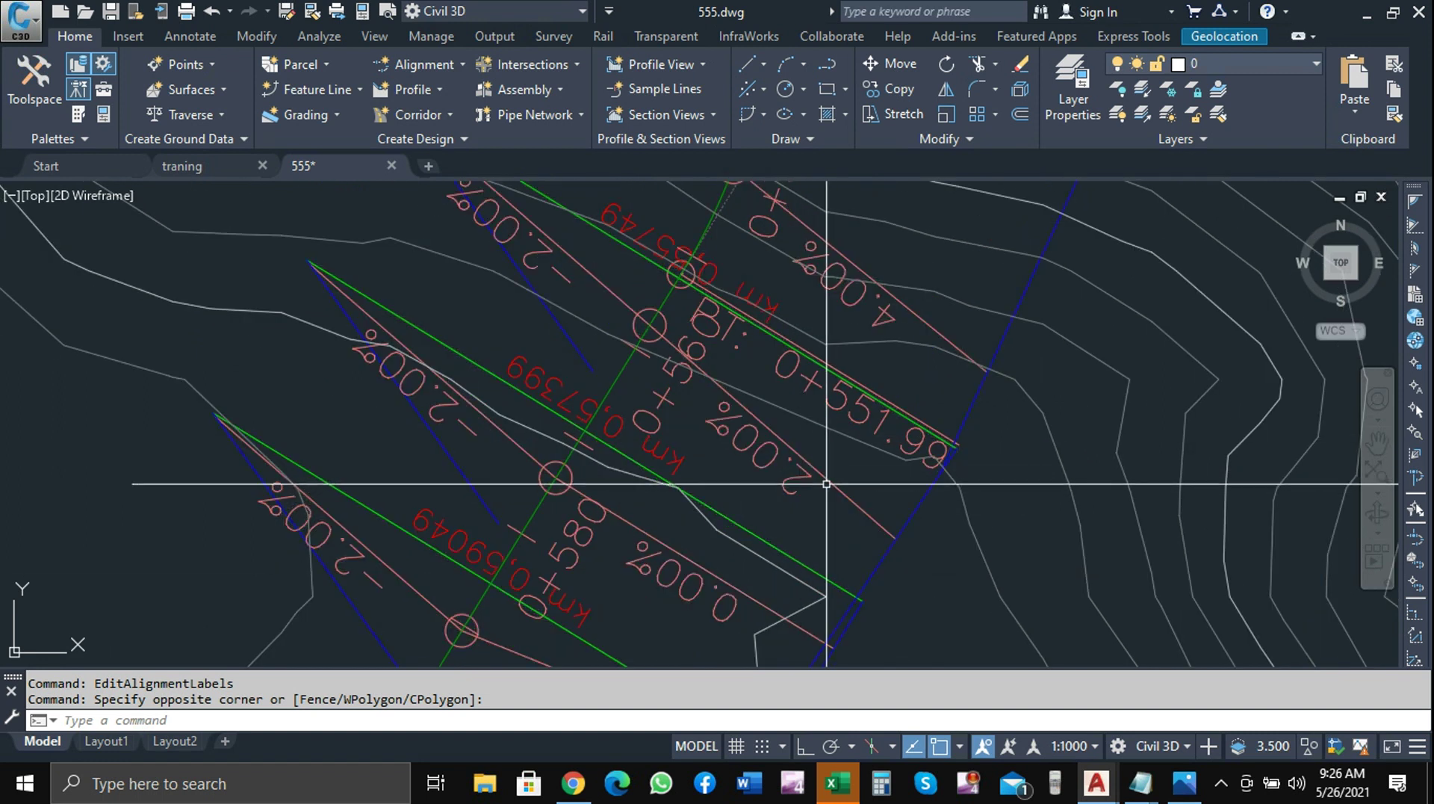
middle_drag(800, 478, 625, 496)
scroll(597, 430, down, 1)
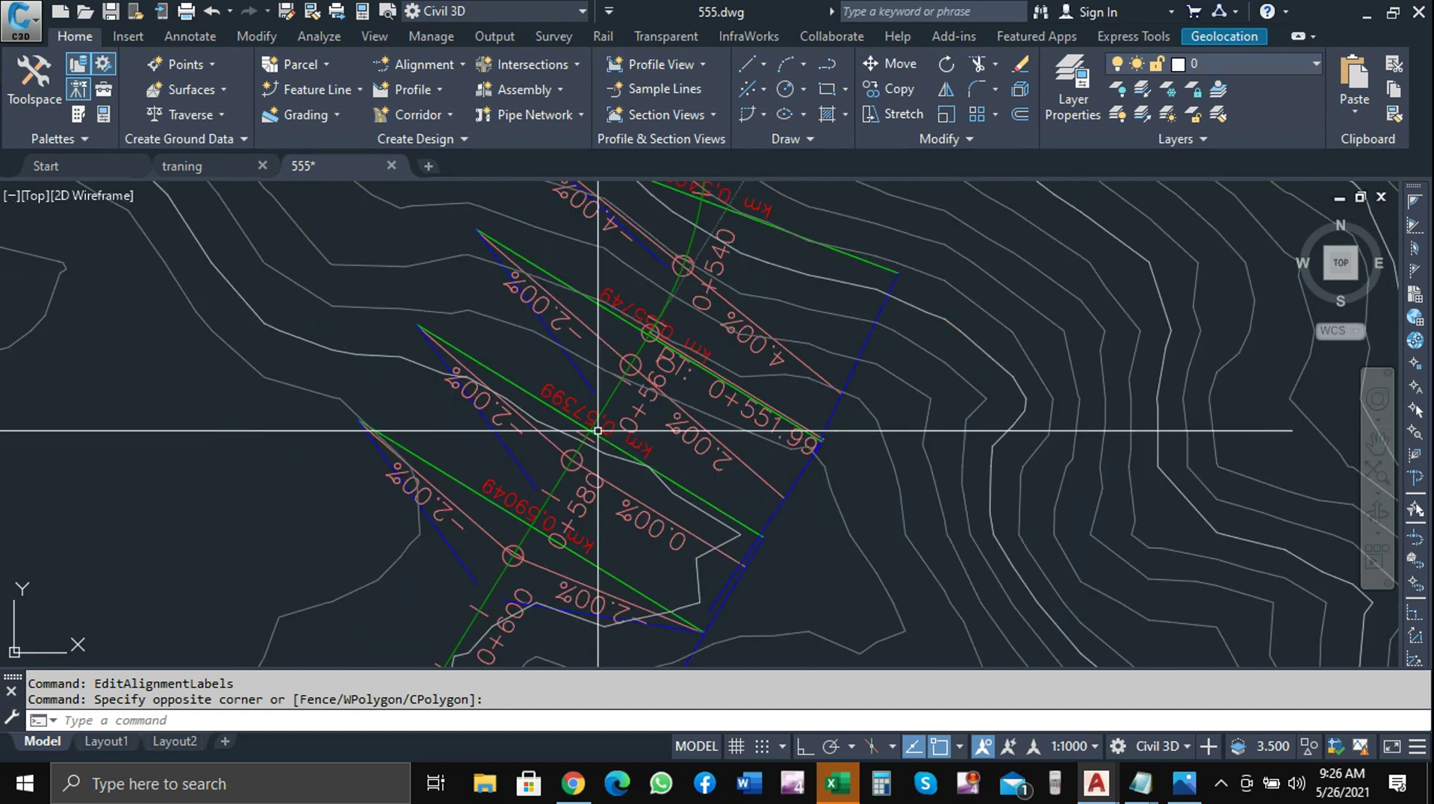
middle_drag(597, 430, 550, 310)
scroll(632, 492, down, 1)
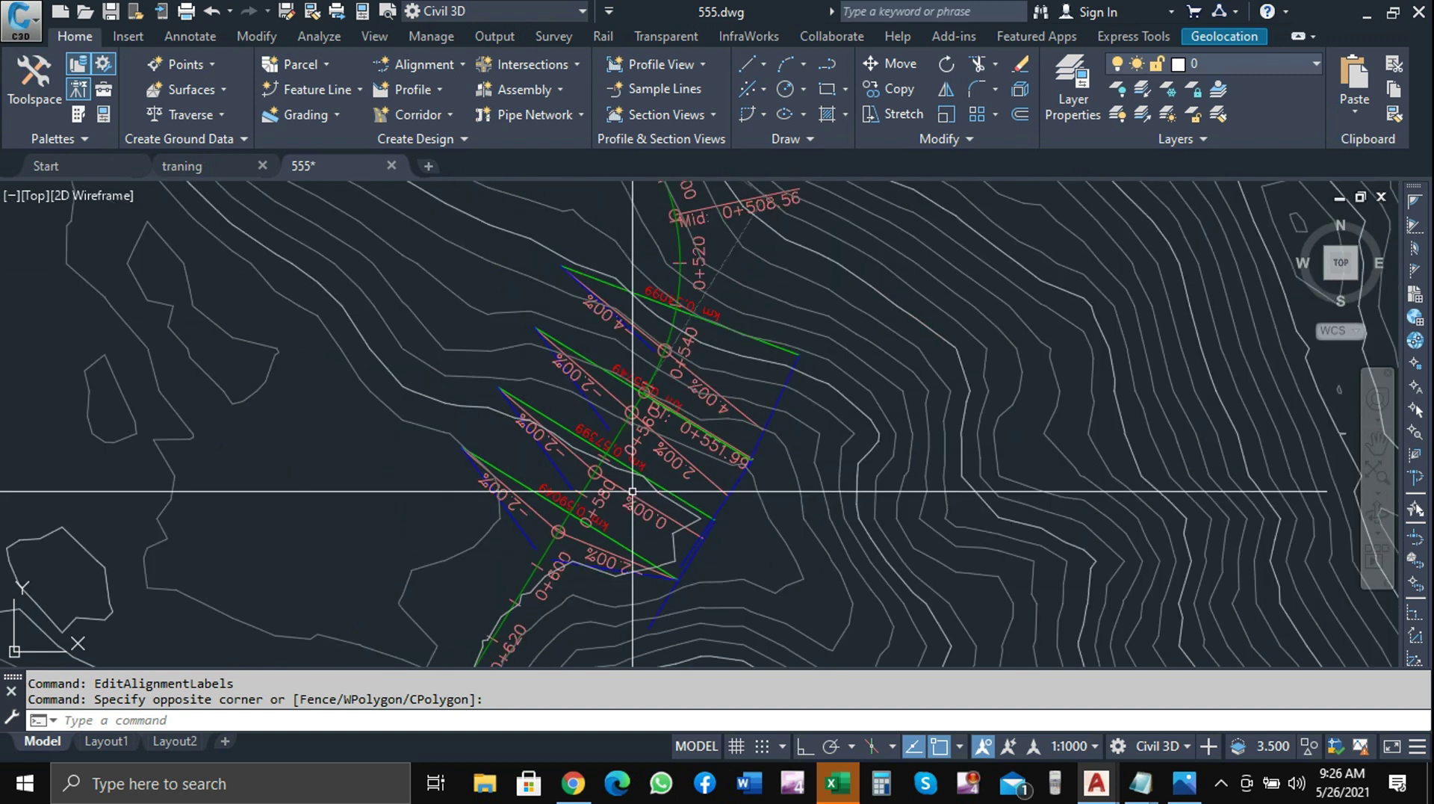
scroll(602, 383, up, 1)
scroll(601, 381, up, 1)
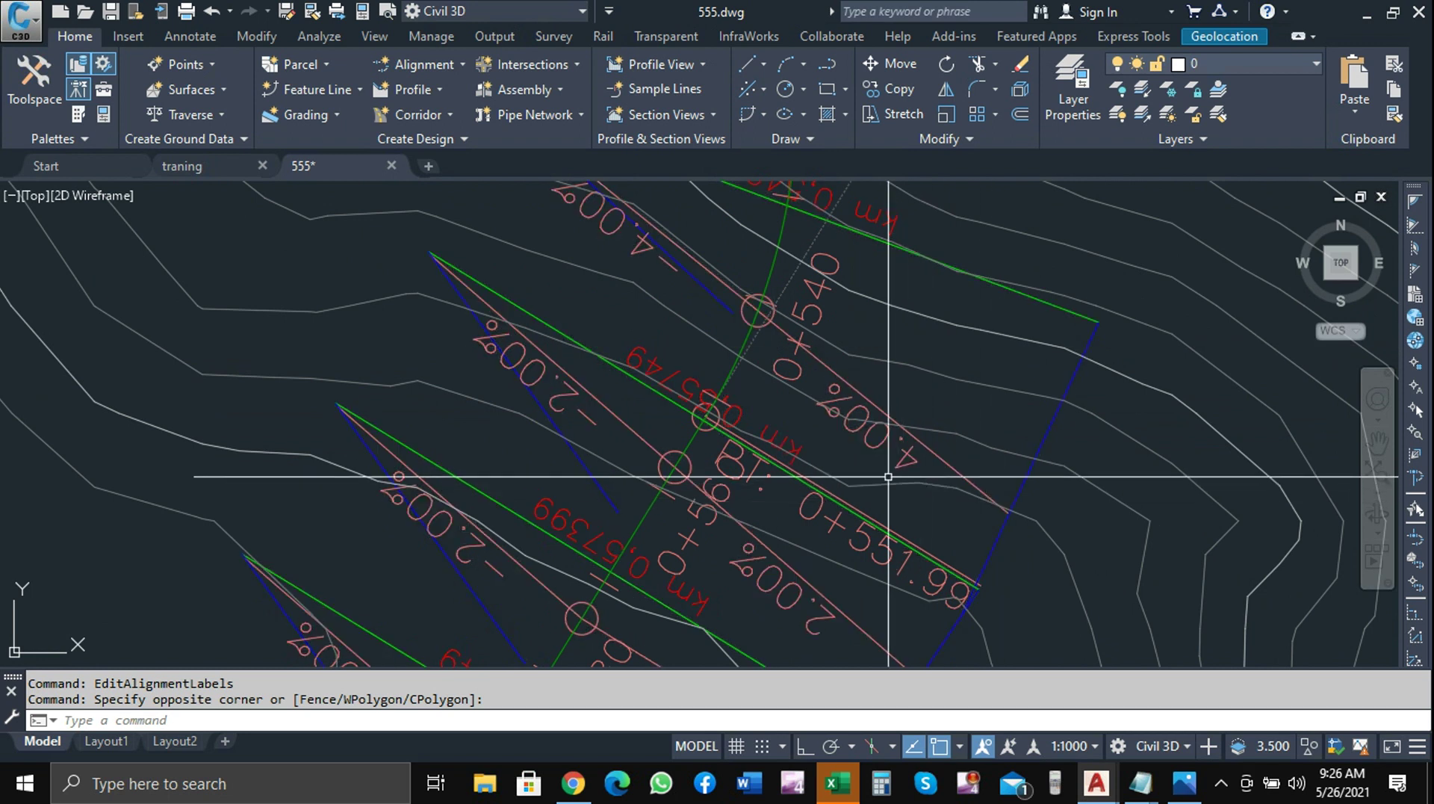
scroll(888, 476, down, 2)
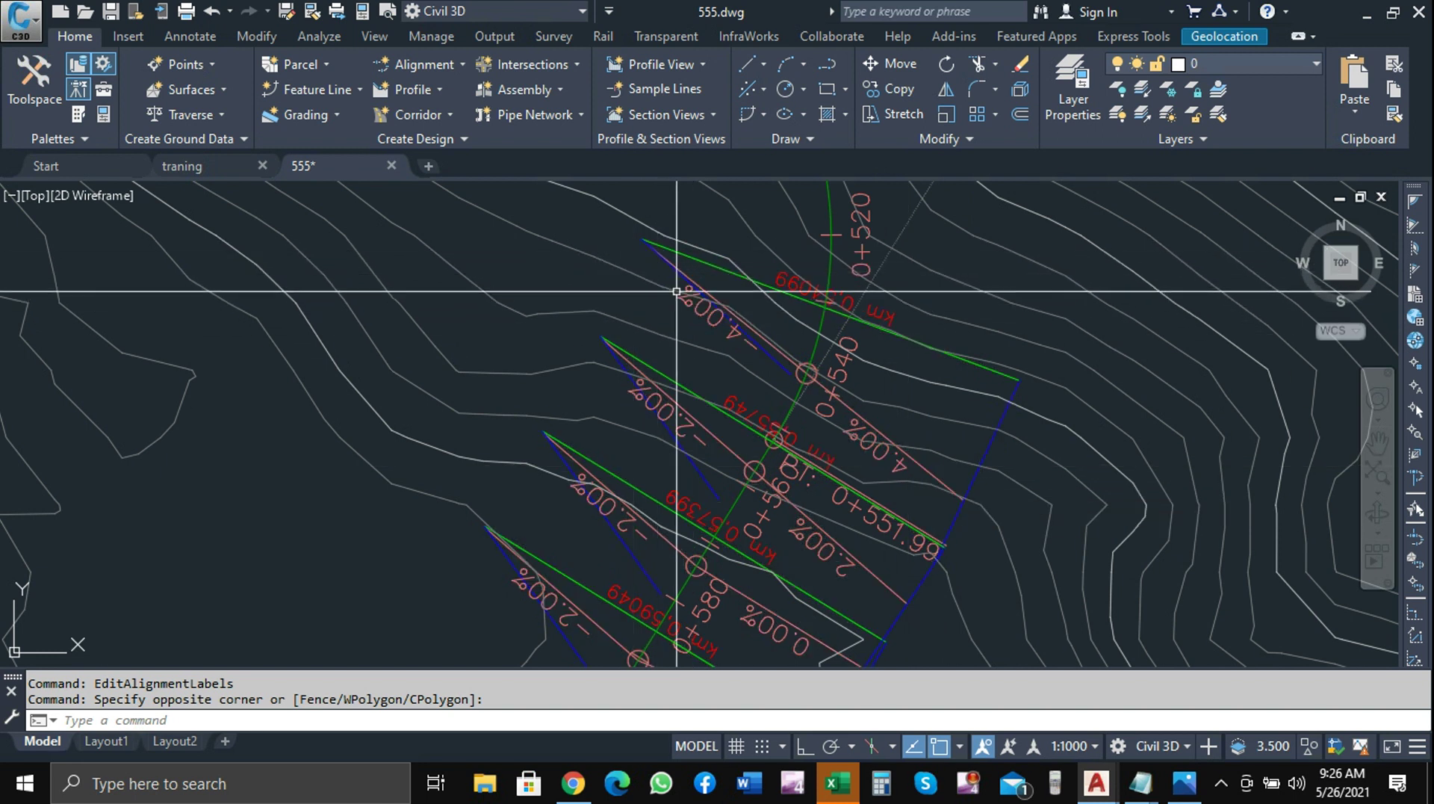
scroll(784, 568, down, 2)
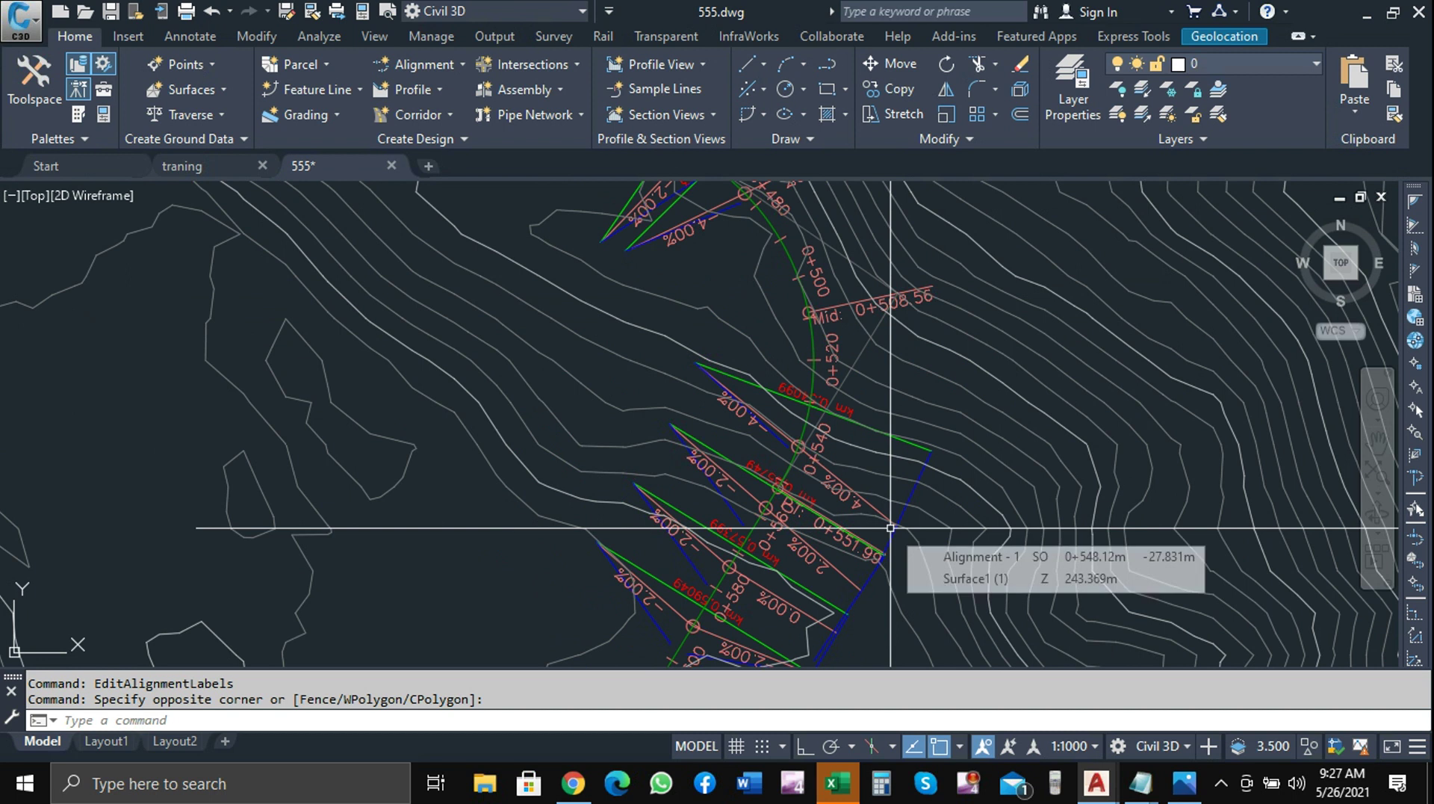
scroll(870, 568, down, 2)
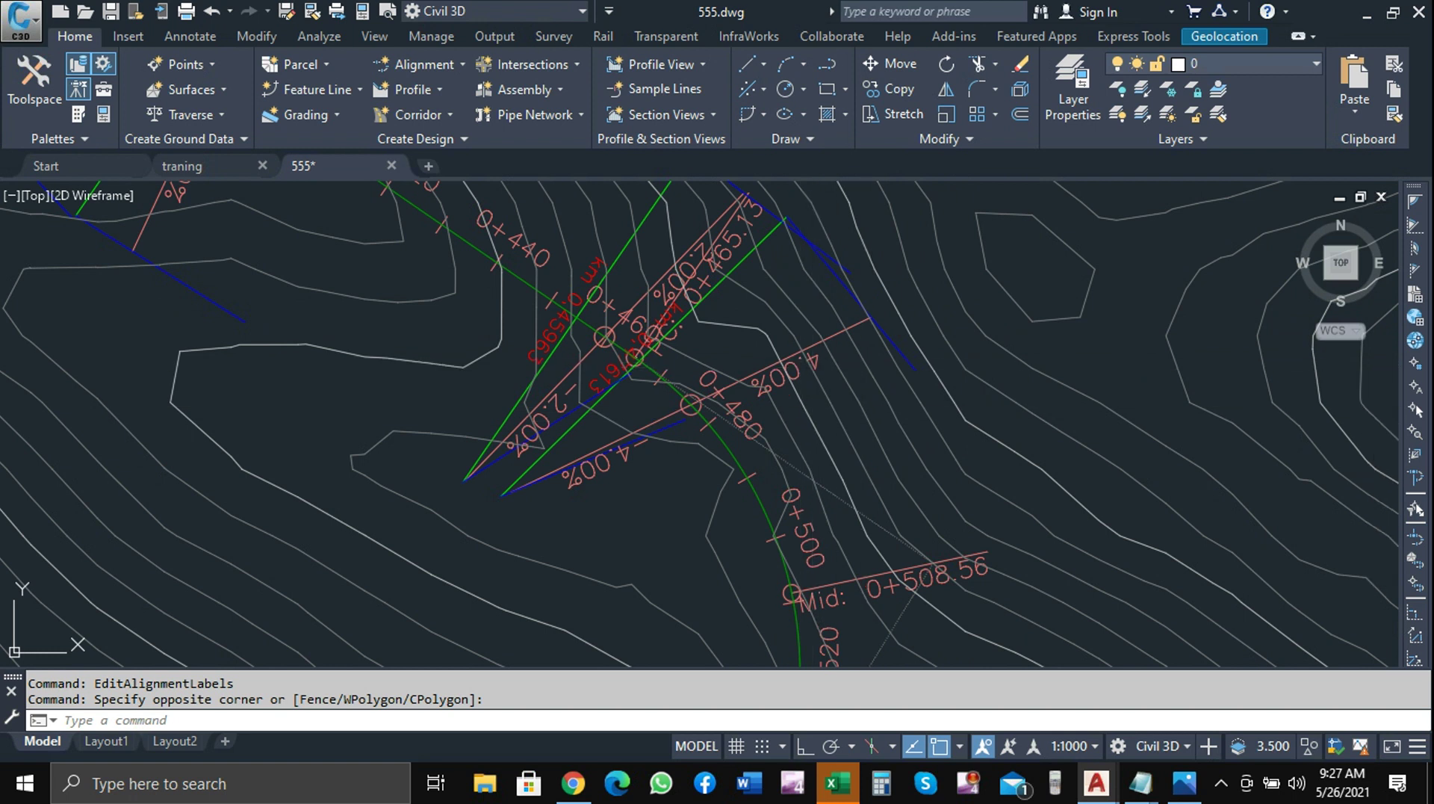
click(812, 363)
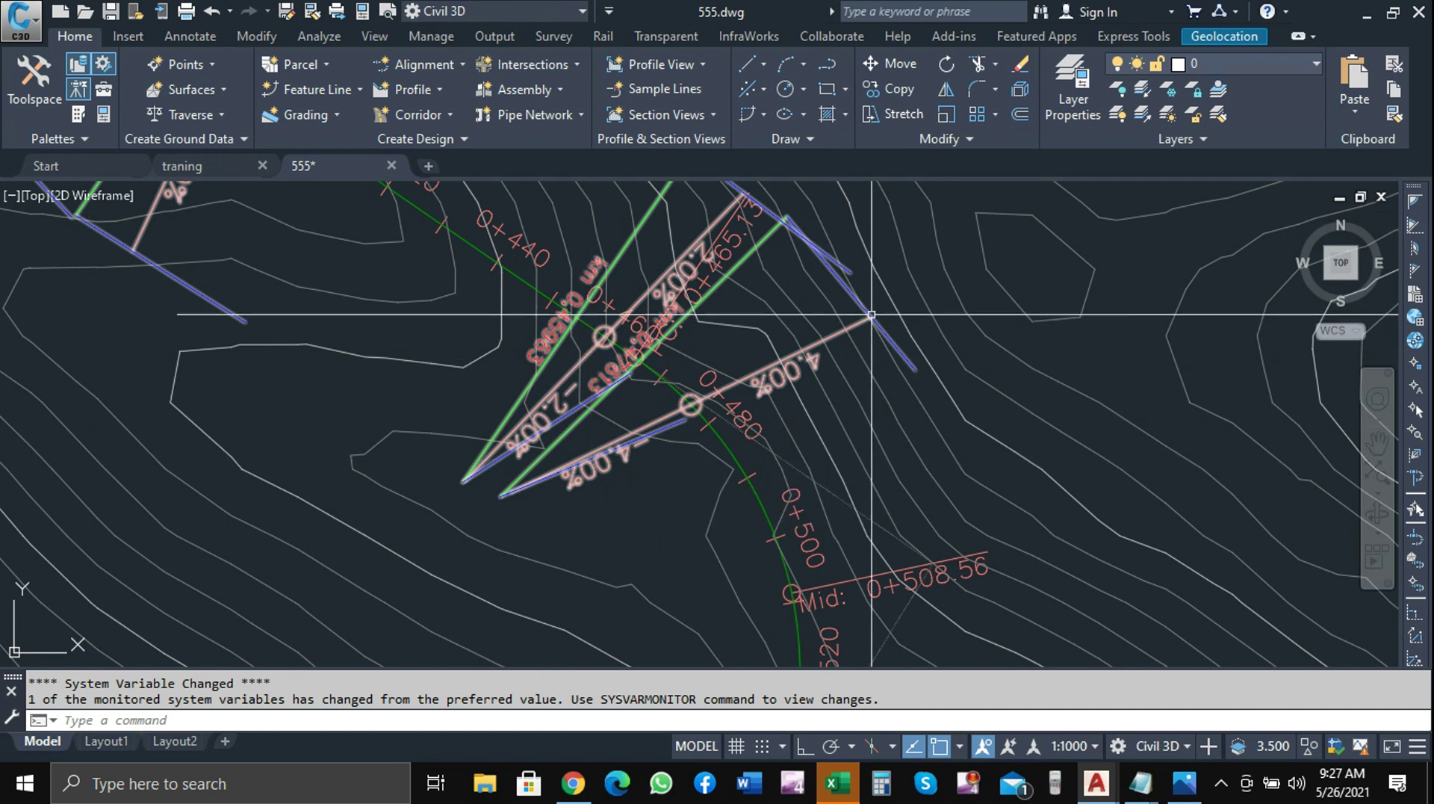
scroll(866, 306, down, 2)
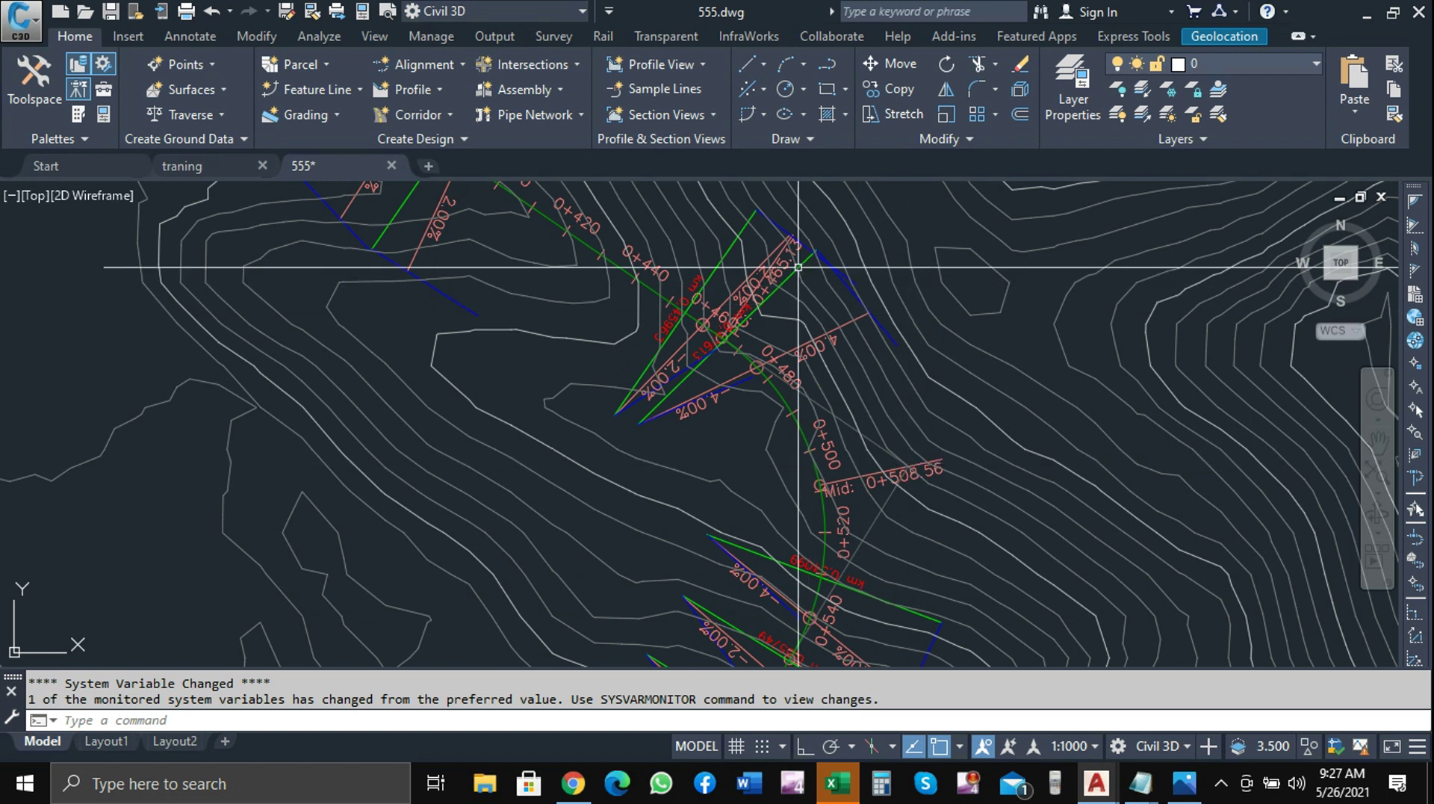
scroll(793, 242, up, 2)
scroll(831, 296, up, 2)
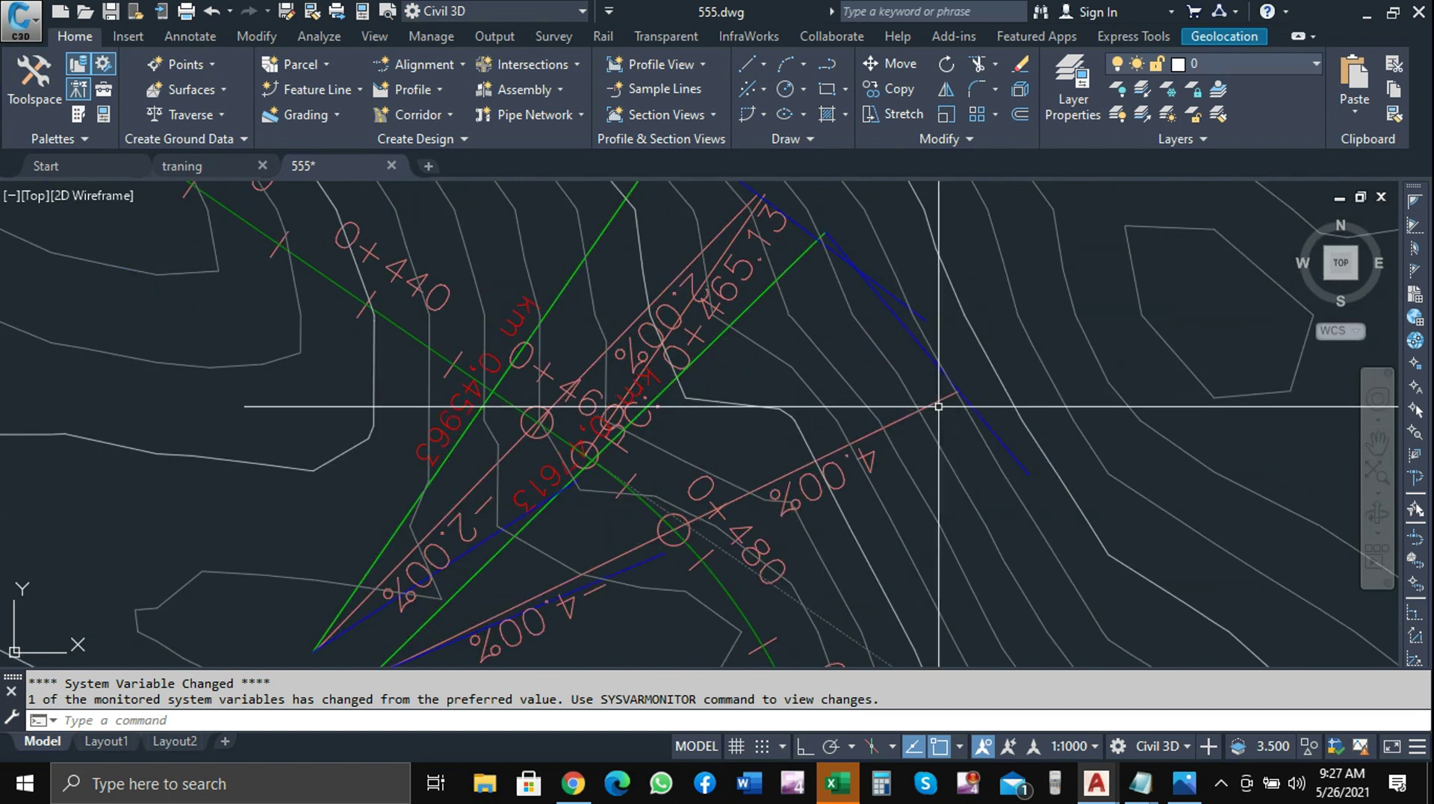
scroll(938, 406, down, 1)
scroll(938, 406, down, 1)
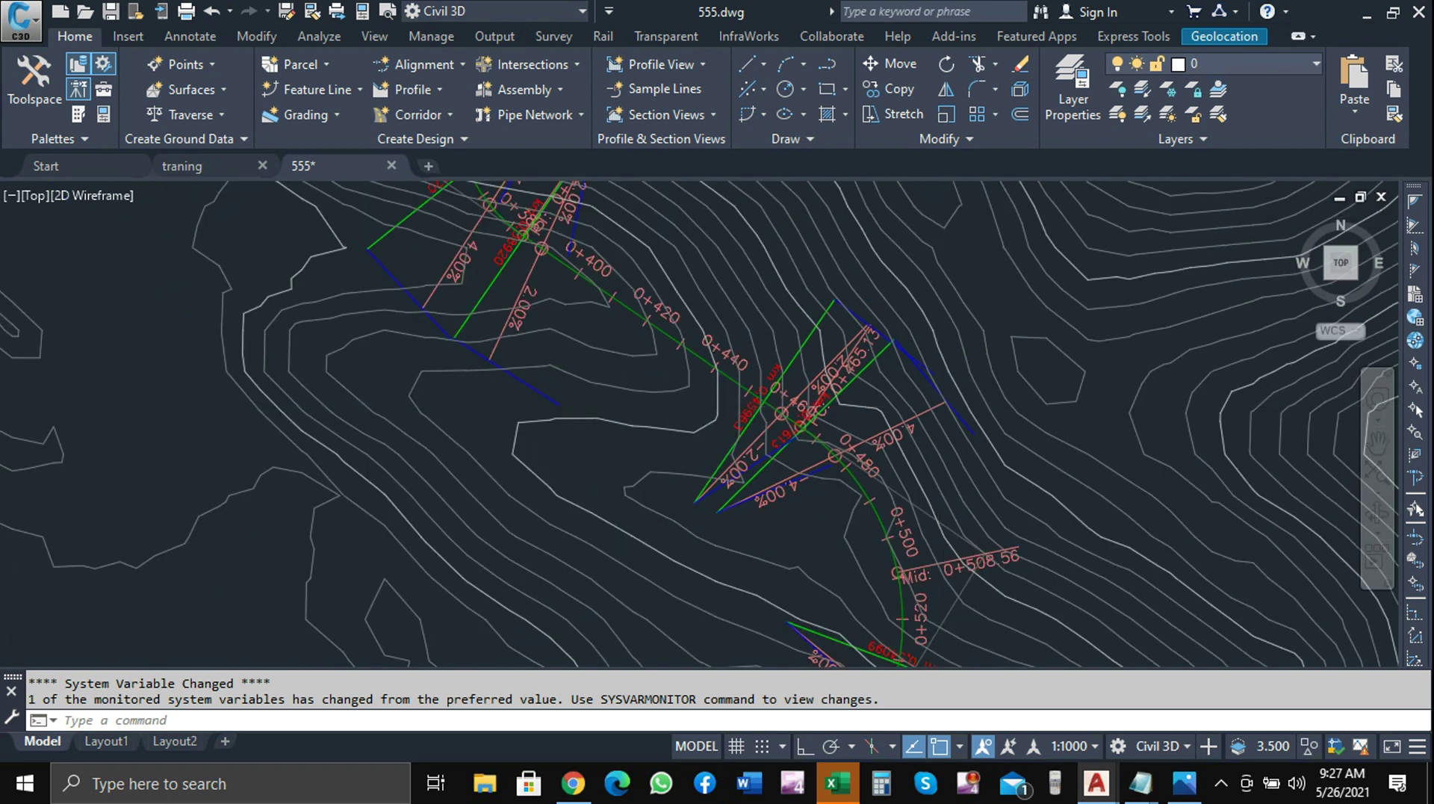
scroll(938, 406, down, 3)
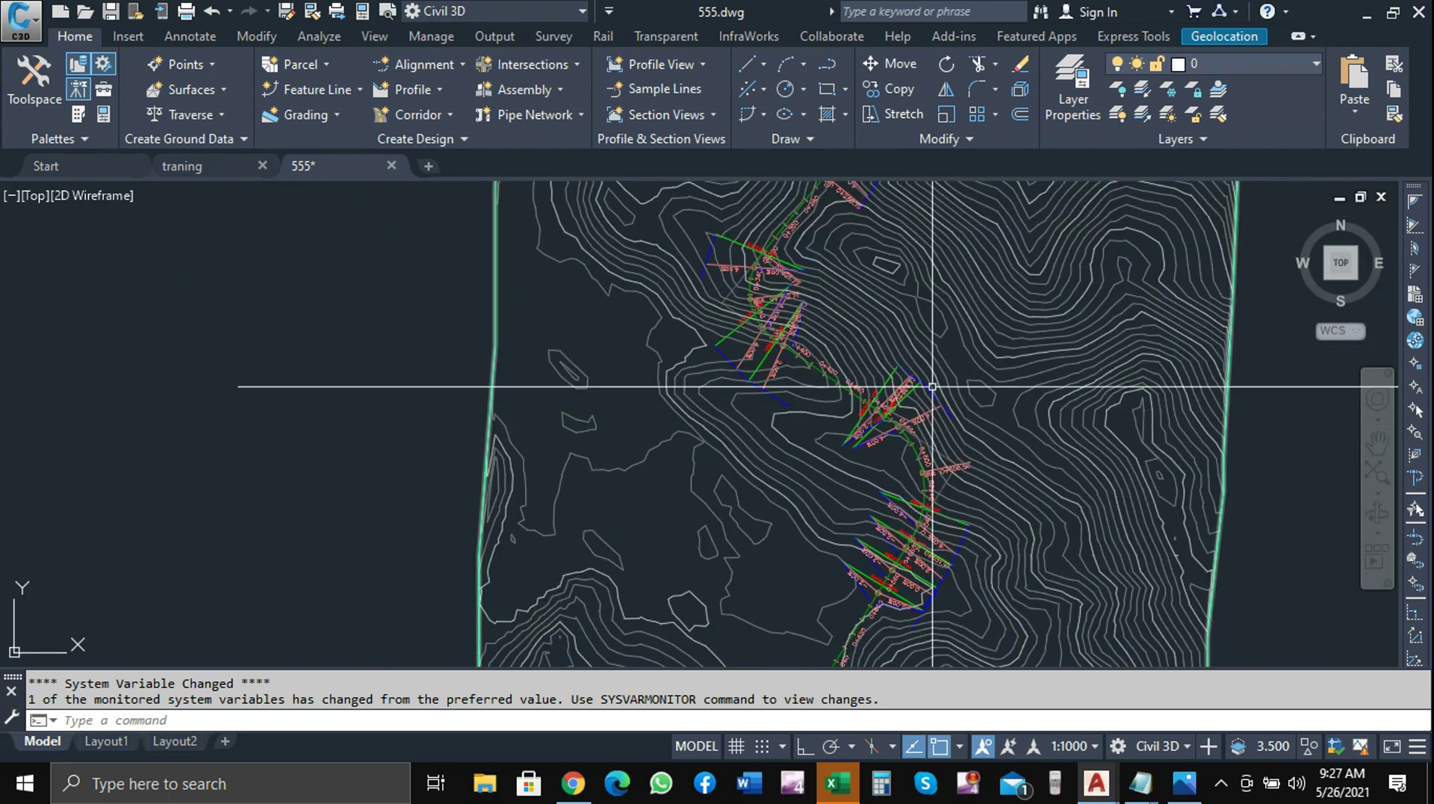
scroll(852, 354, up, 3)
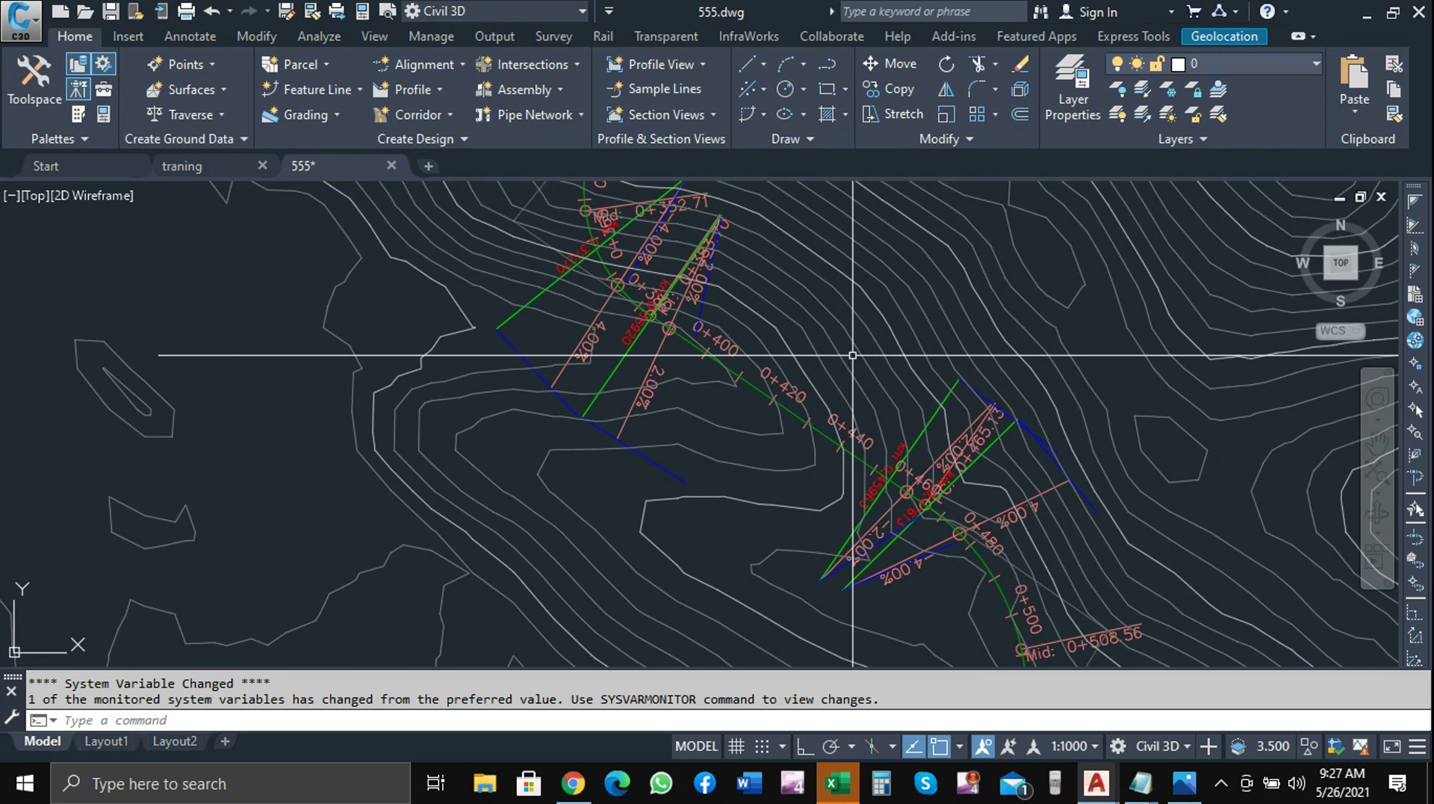
scroll(861, 379, down, 1)
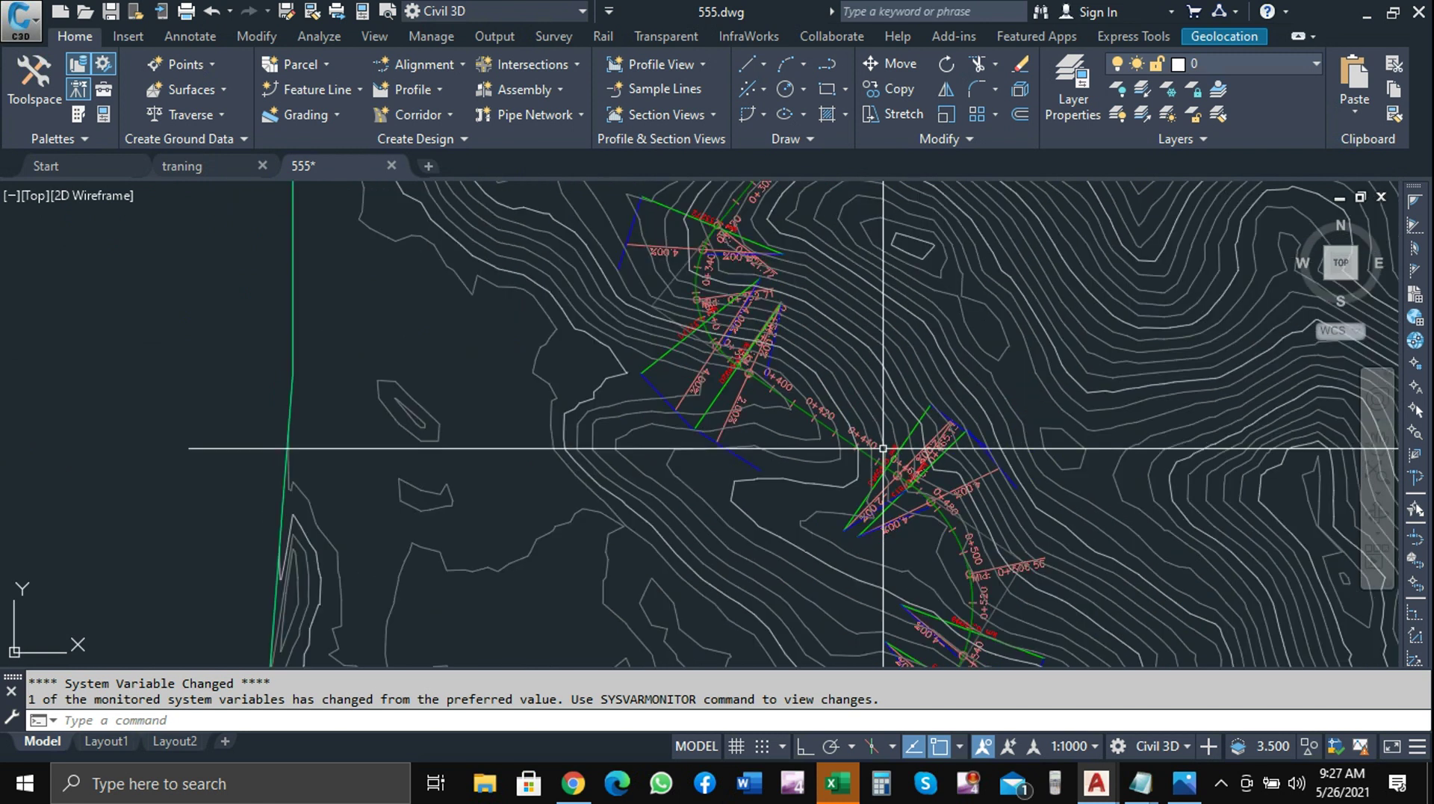
scroll(739, 378, down, 2)
scroll(670, 378, down, 1)
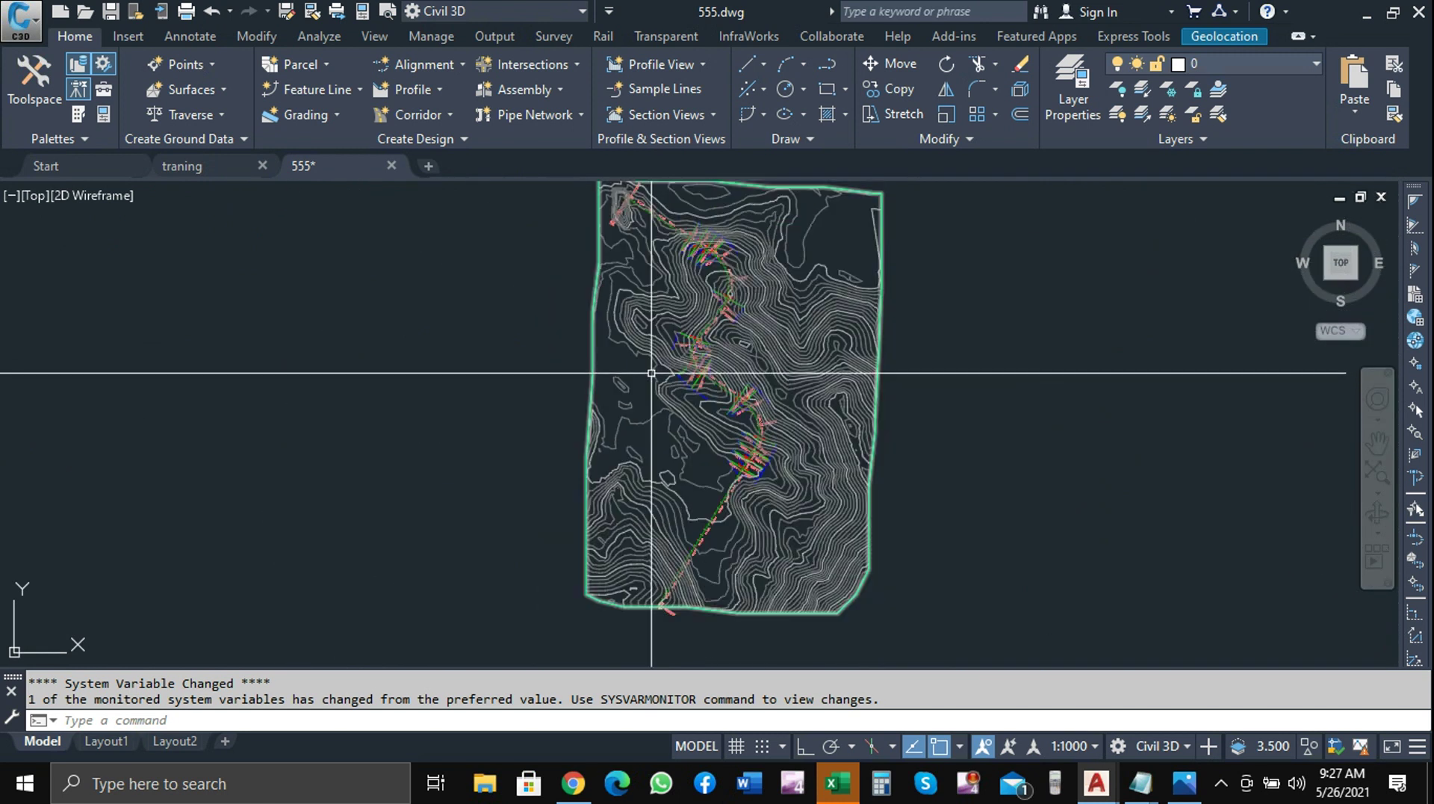
scroll(654, 372, up, 1)
scroll(739, 418, up, 5)
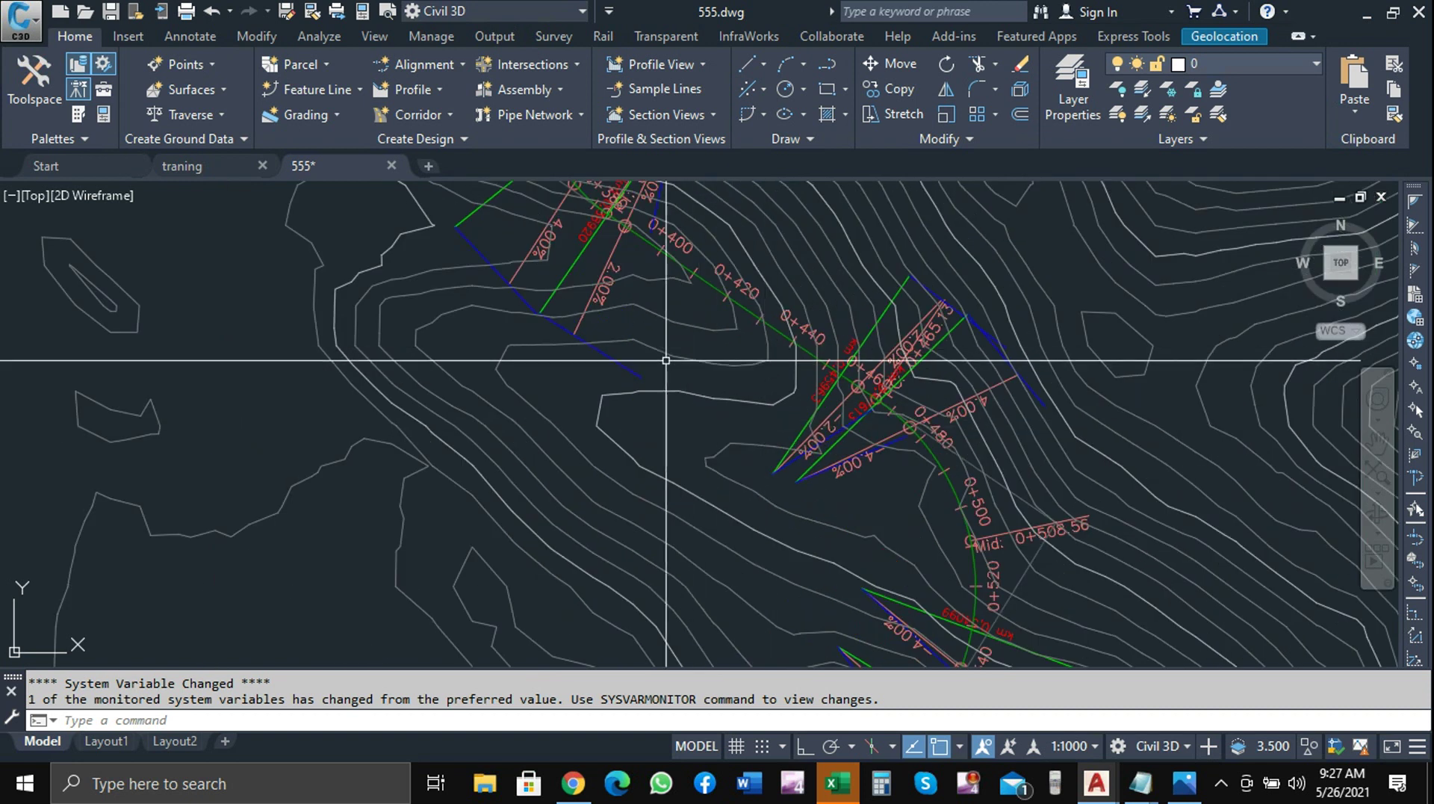
scroll(680, 350, down, 3)
scroll(742, 333, up, 2)
scroll(730, 346, up, 1)
scroll(714, 356, up, 1)
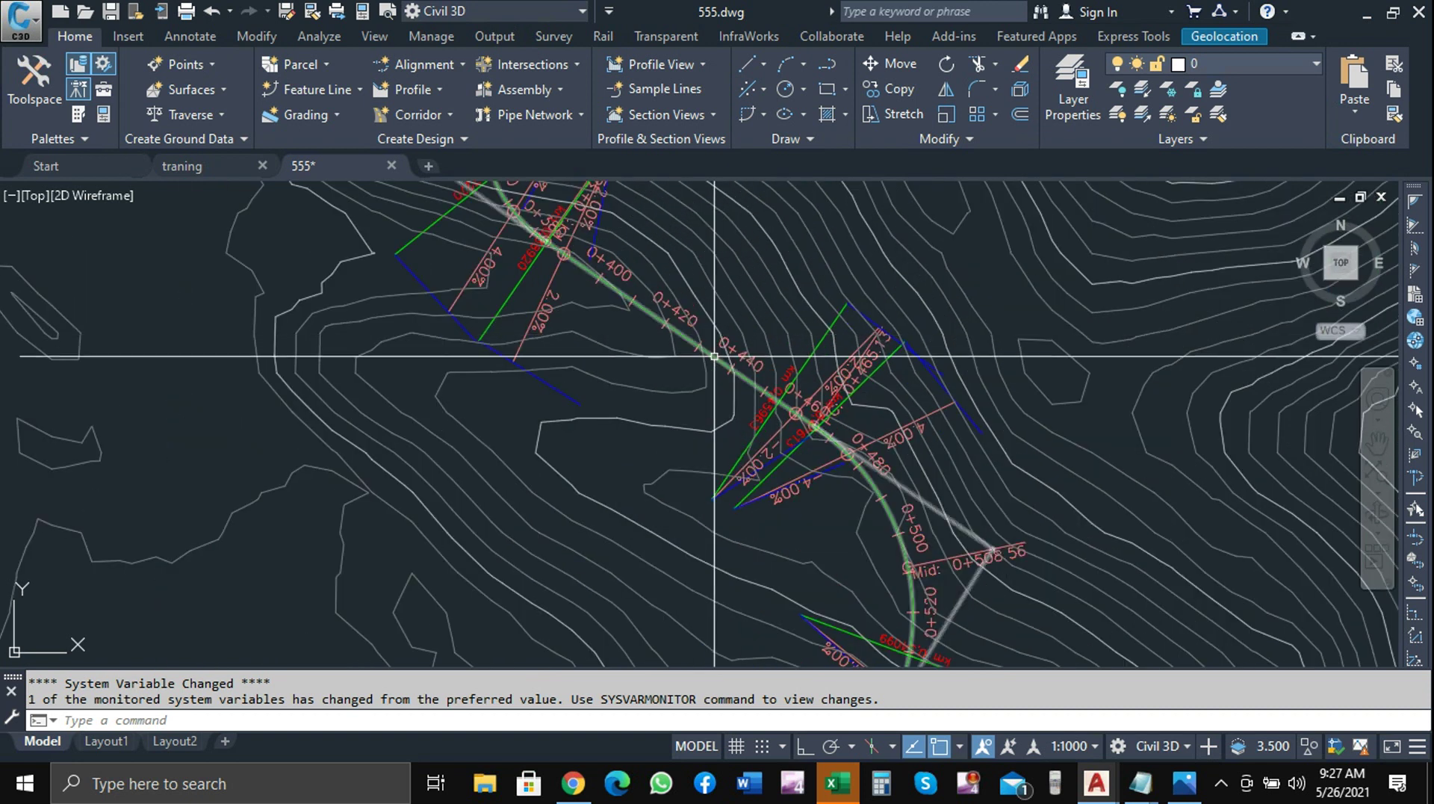
Create a superelevation view for Alignment - 1 using Basic style with all four lanes and shoulders shown
click(714, 356)
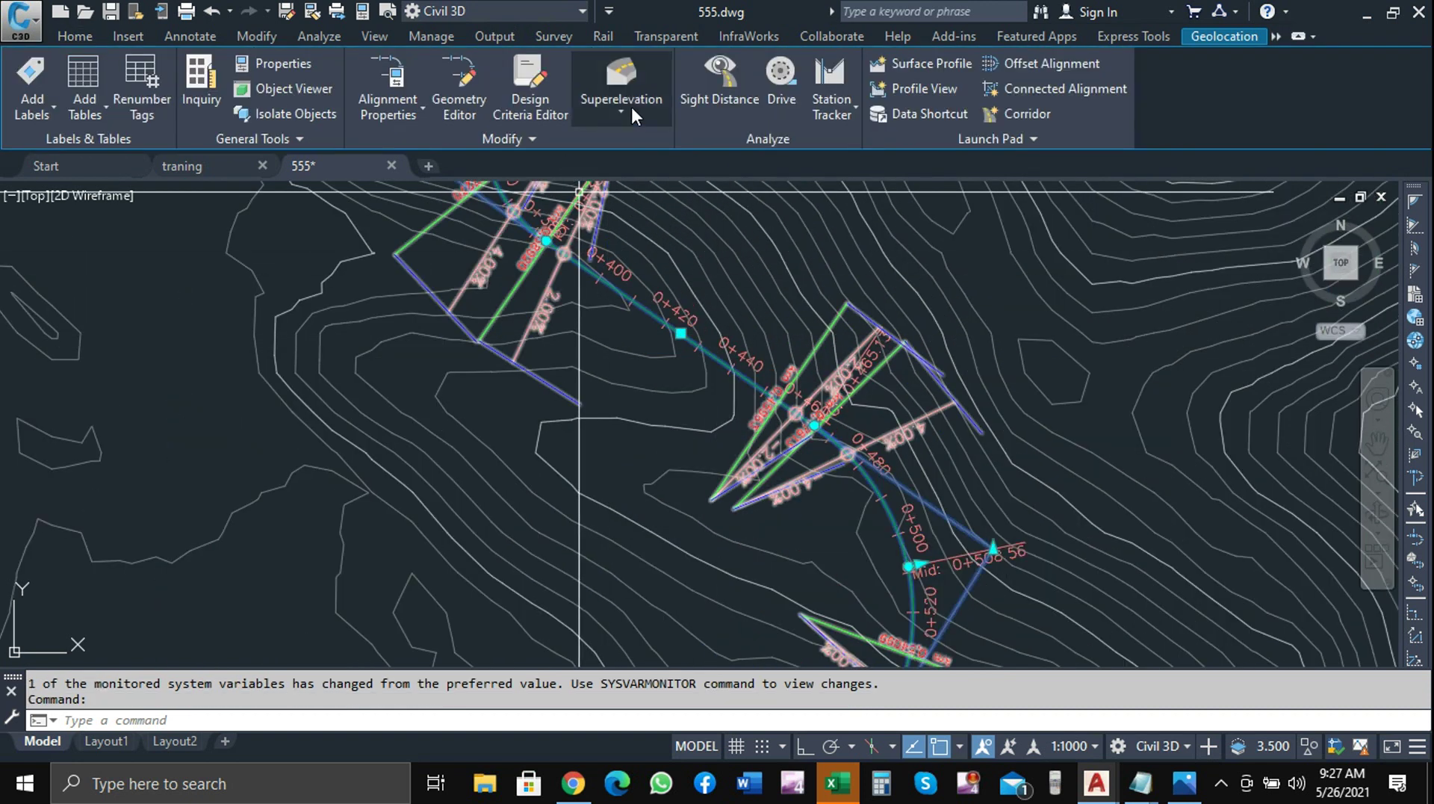
click(631, 104)
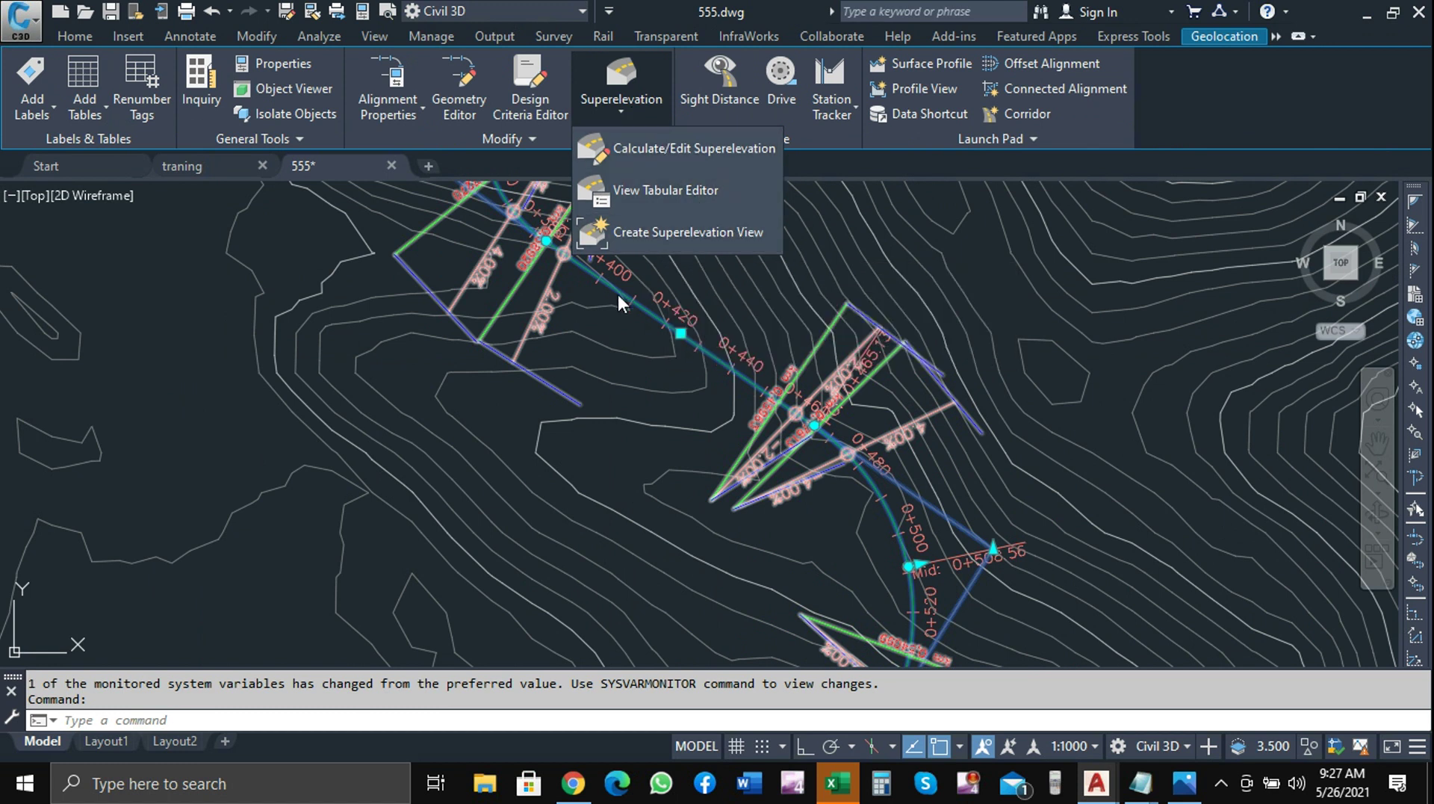
scroll(594, 295, down, 5)
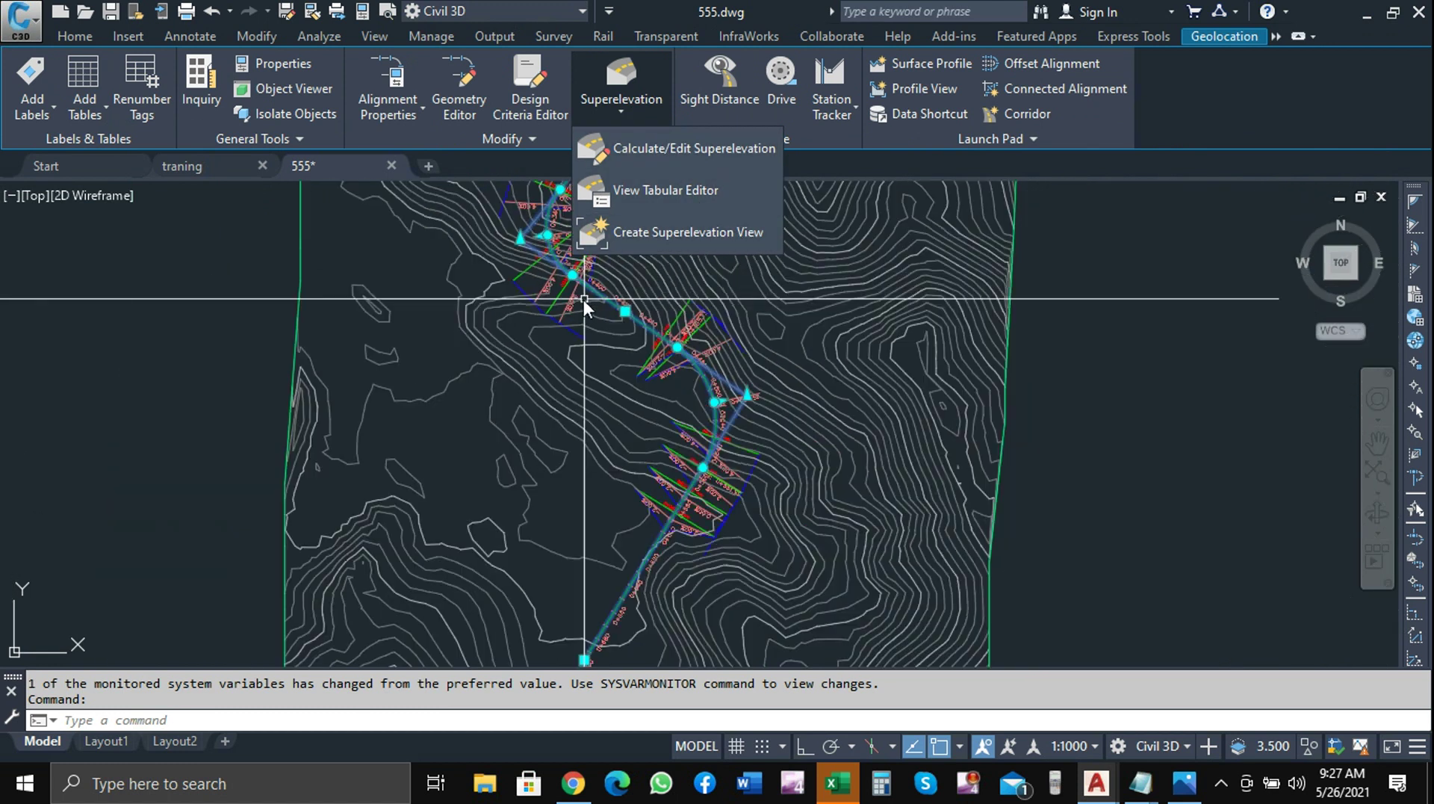
click(654, 230)
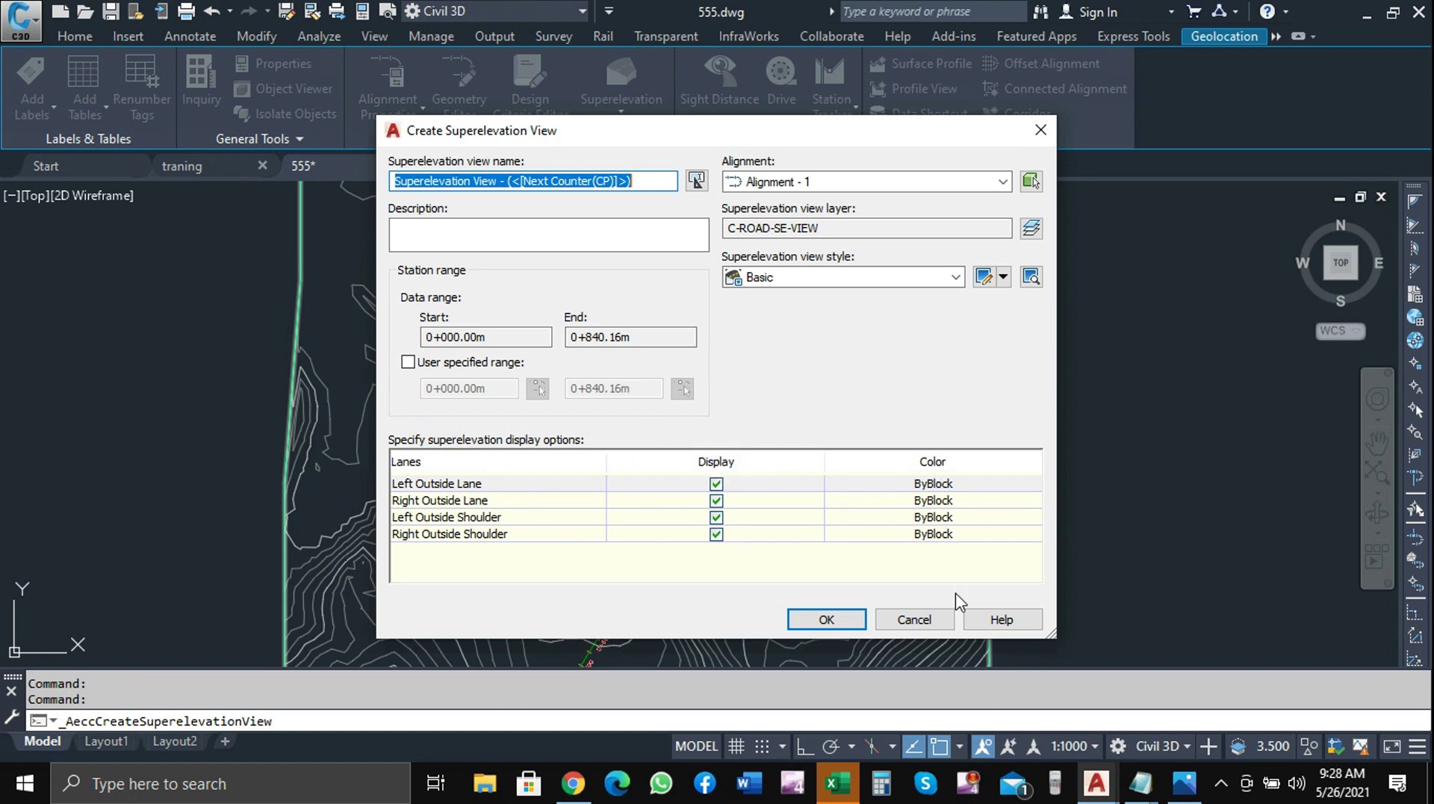
click(826, 619)
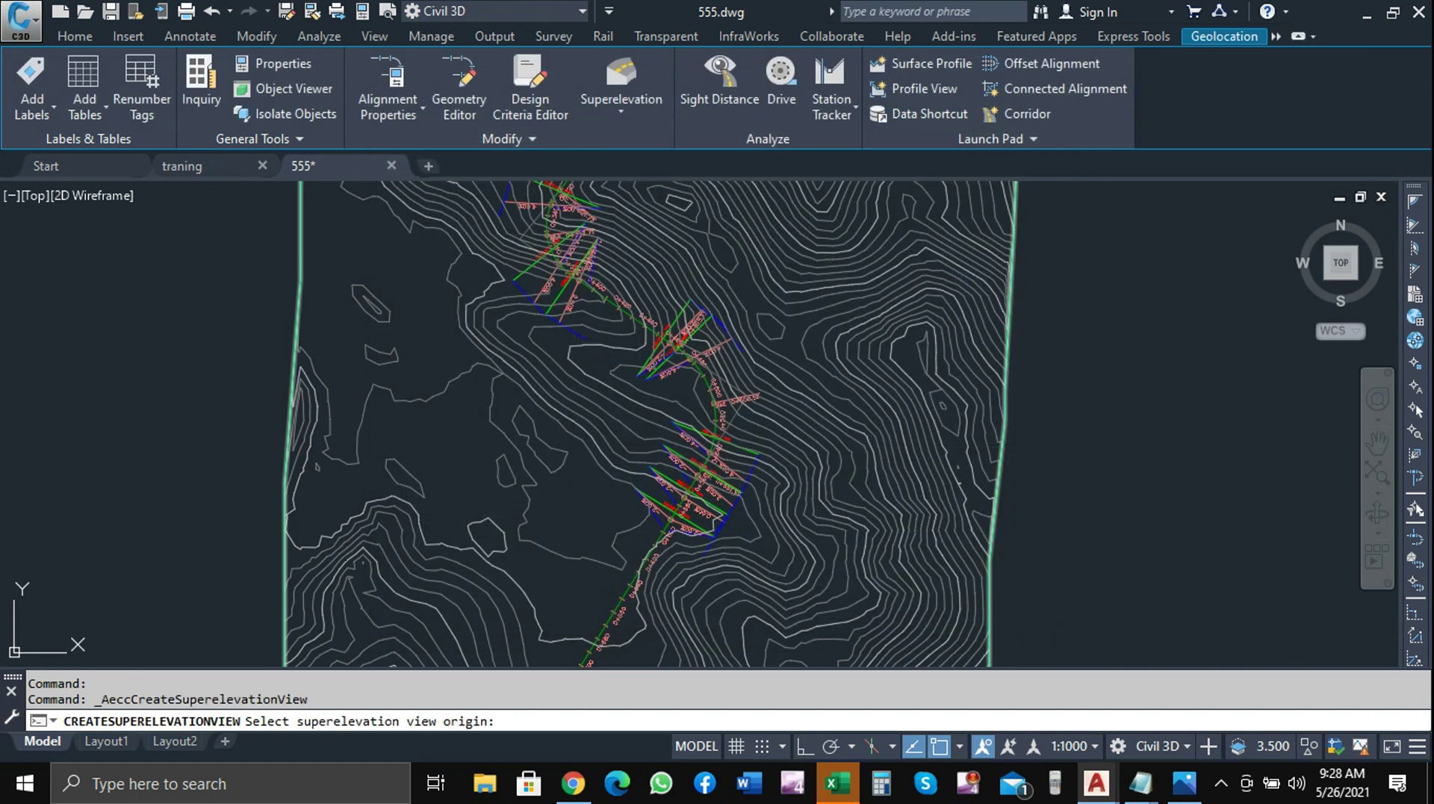
Place the Alignment - 1 superelevation view to the right of the site and show its properties
scroll(482, 340, down, 2)
scroll(405, 385, down, 2)
scroll(405, 384, down, 2)
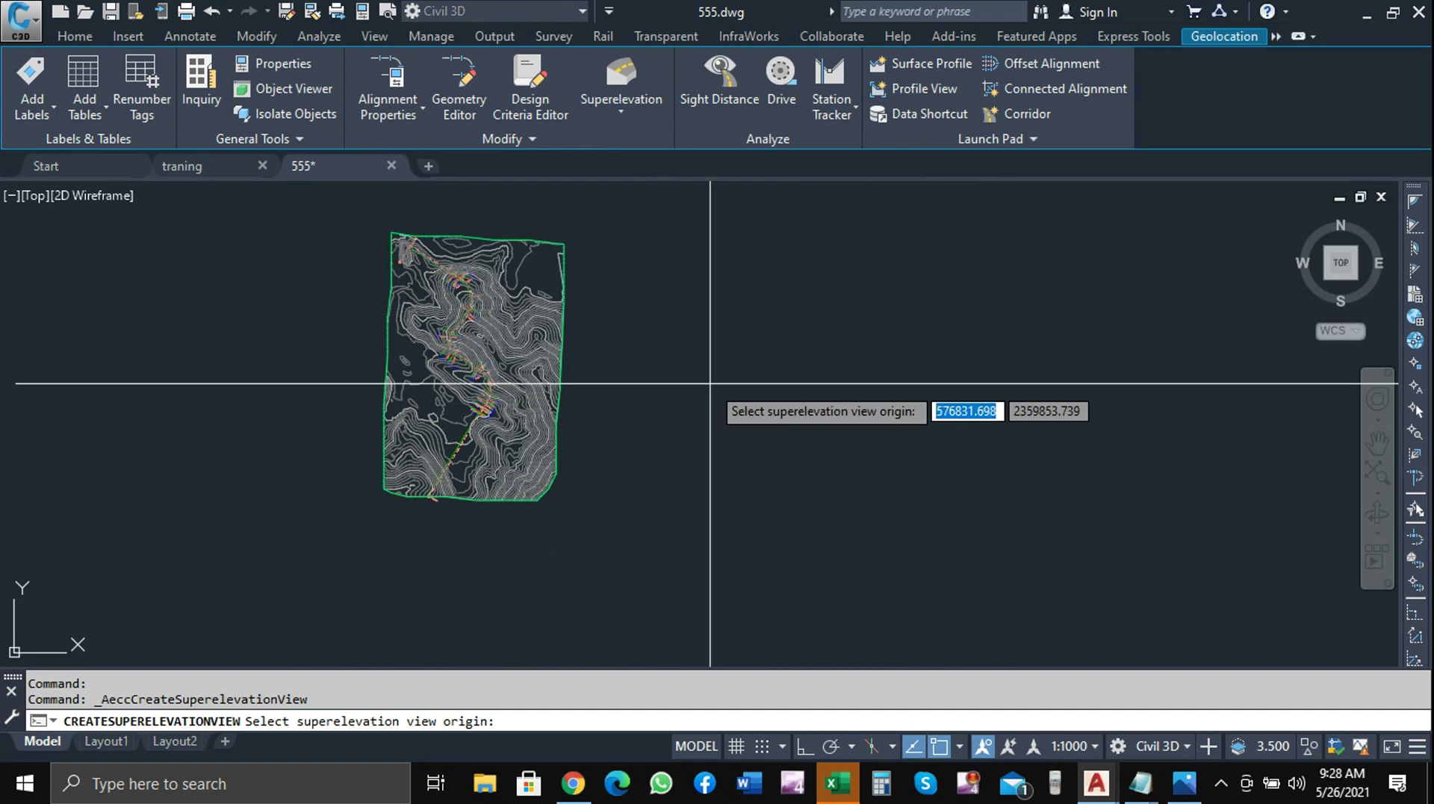
scroll(736, 407, up, 2)
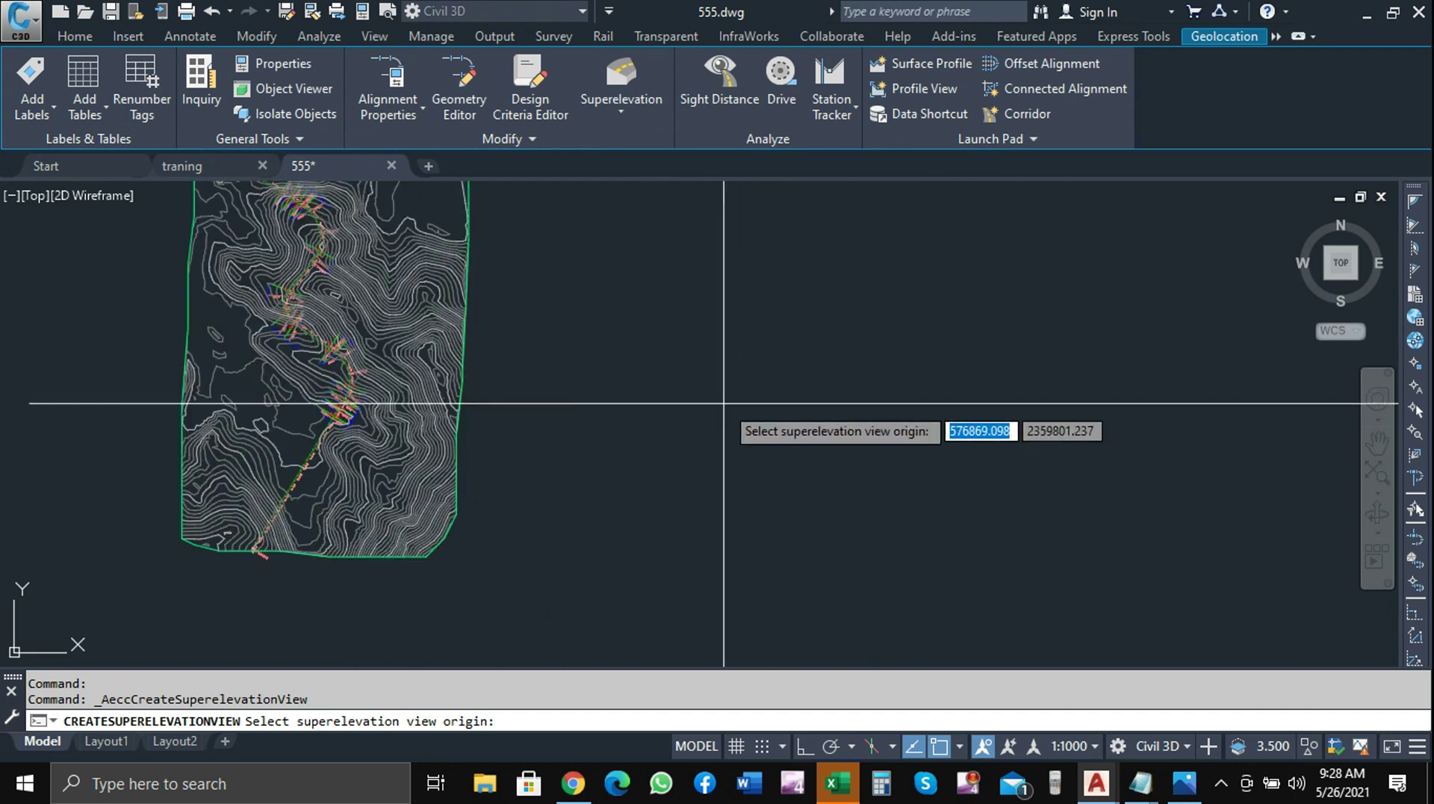
scroll(715, 437, down, 2)
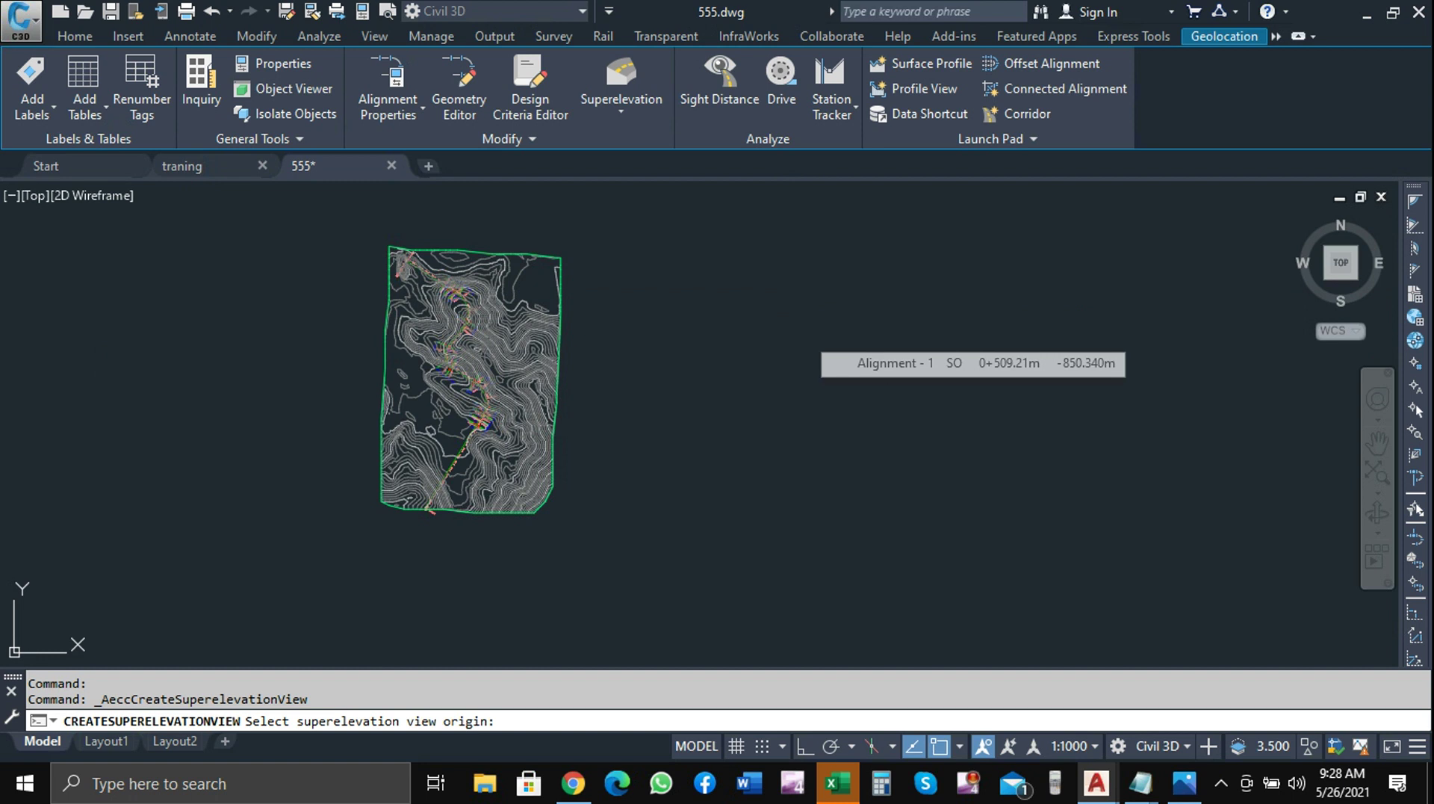
click(804, 334)
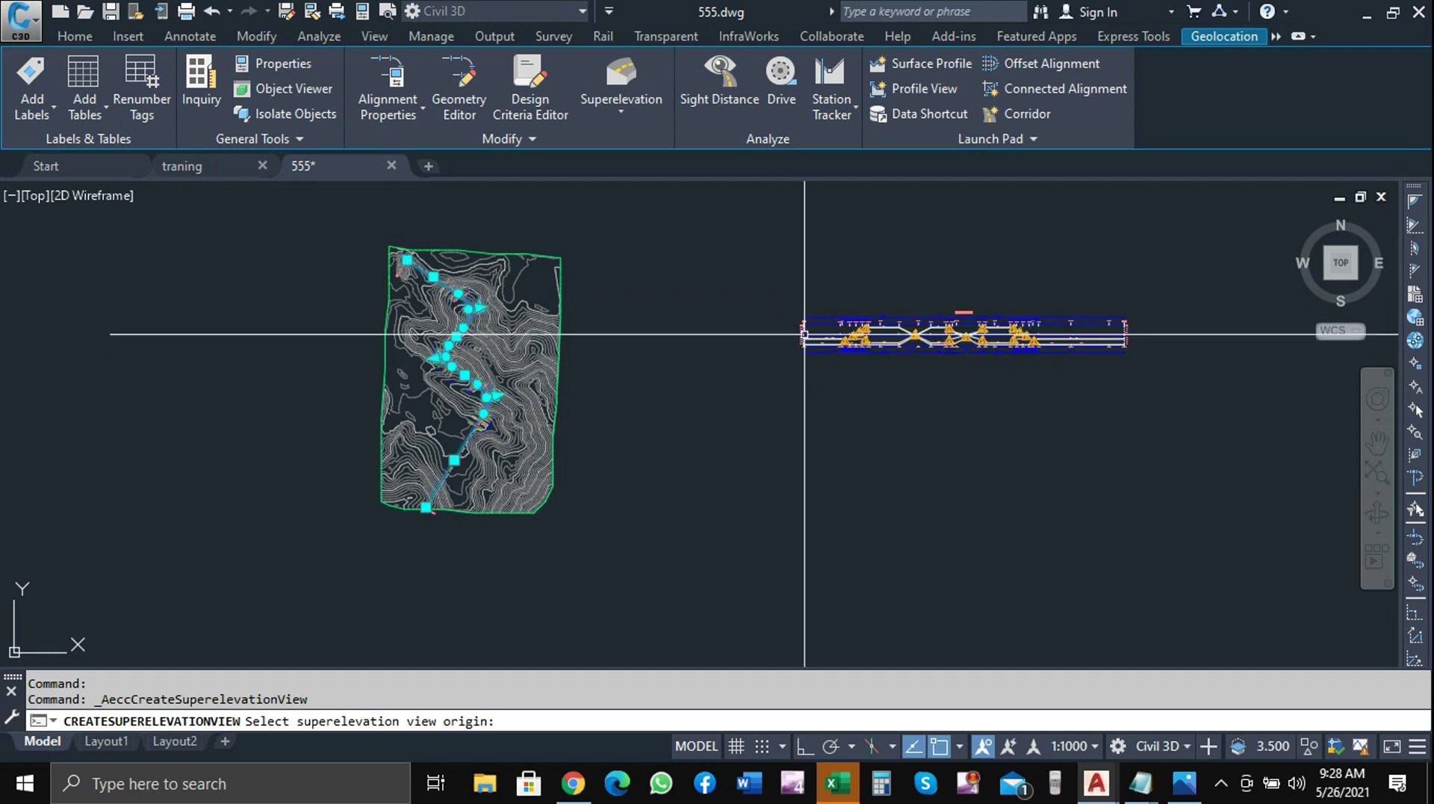
key(ctrl+1)
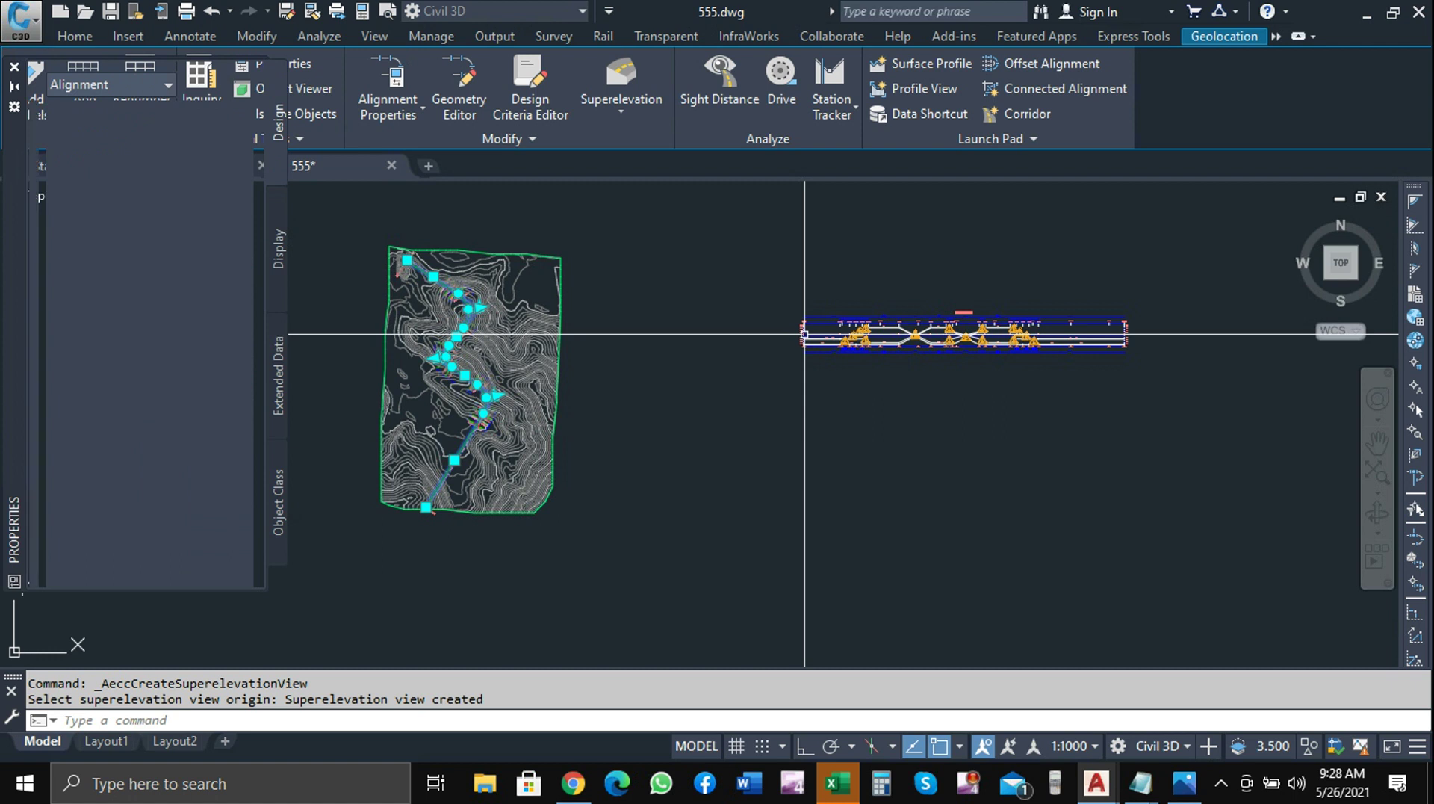
scroll(1097, 341, up, 3)
scroll(994, 342, up, 2)
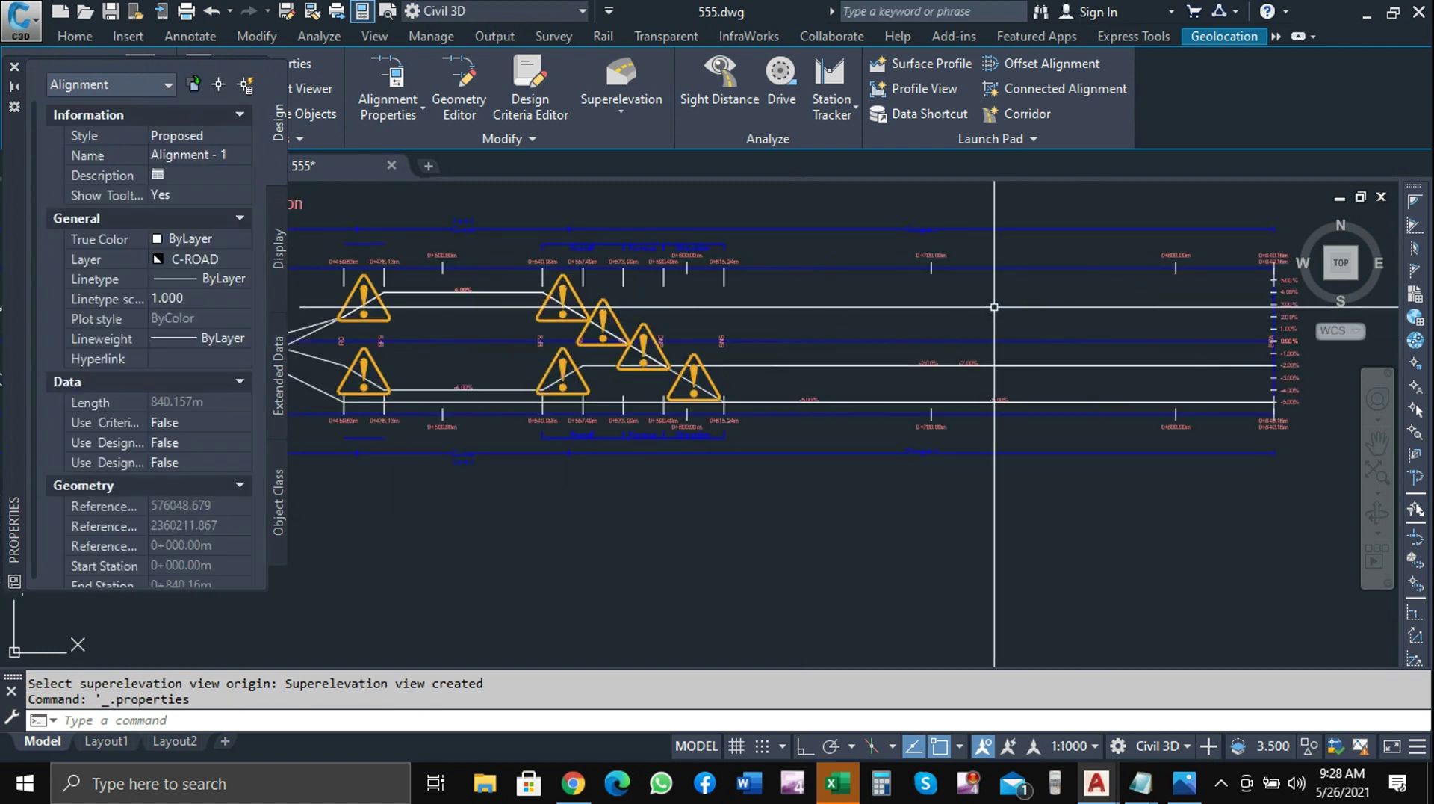
scroll(1031, 342, down, 1)
scroll(698, 314, up, 5)
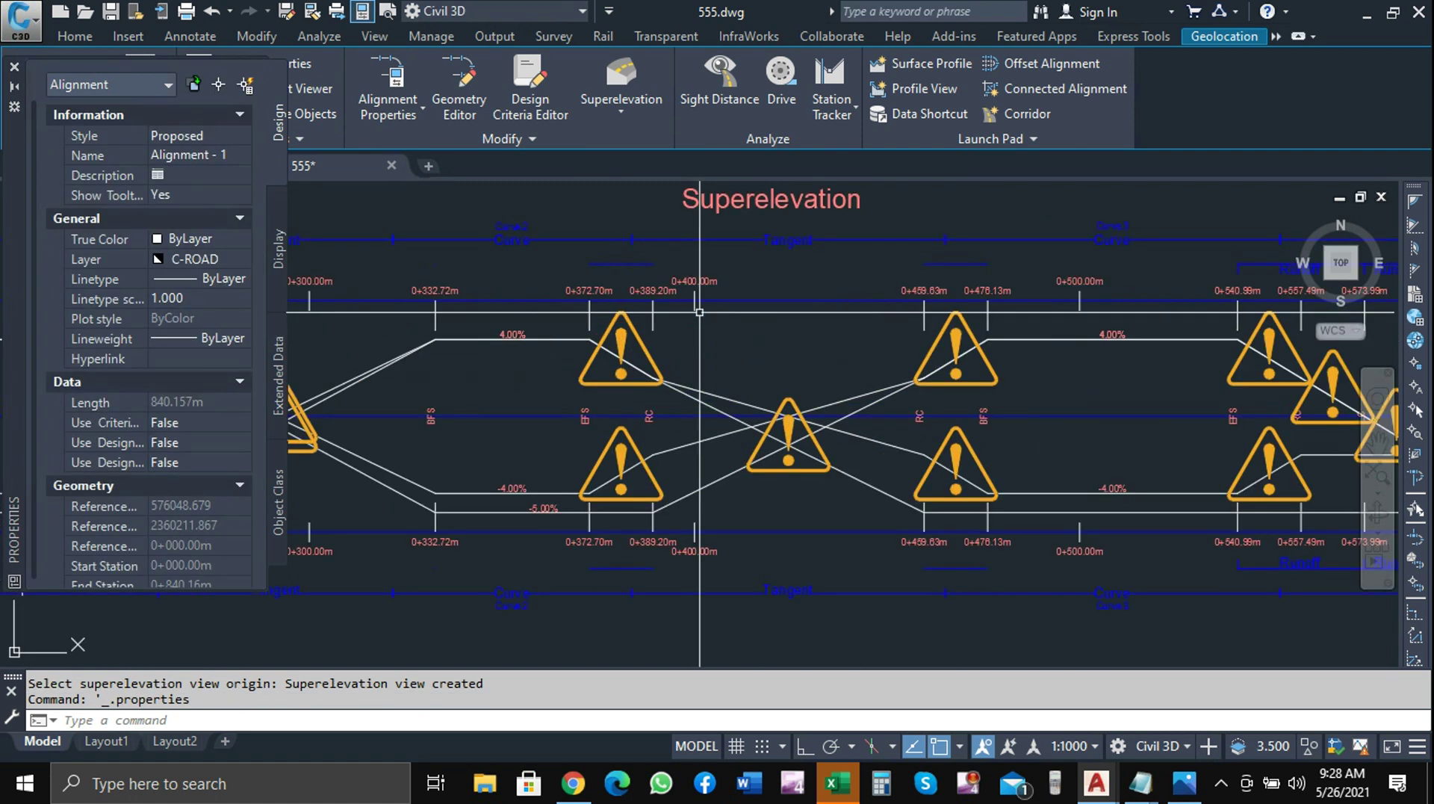
scroll(828, 318, up, 2)
scroll(828, 319, down, 2)
scroll(911, 404, down, 2)
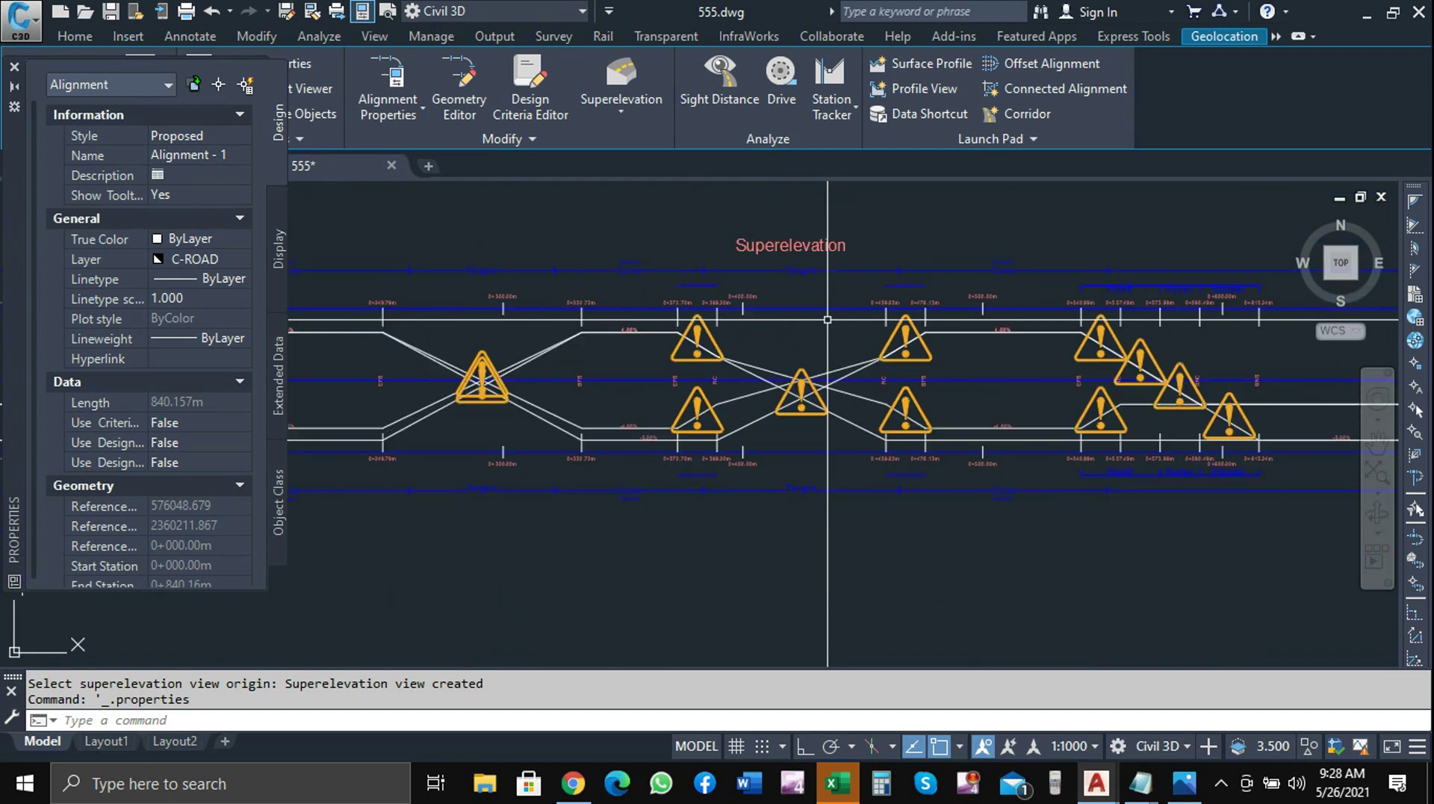
scroll(911, 403, down, 1)
scroll(1199, 399, up, 3)
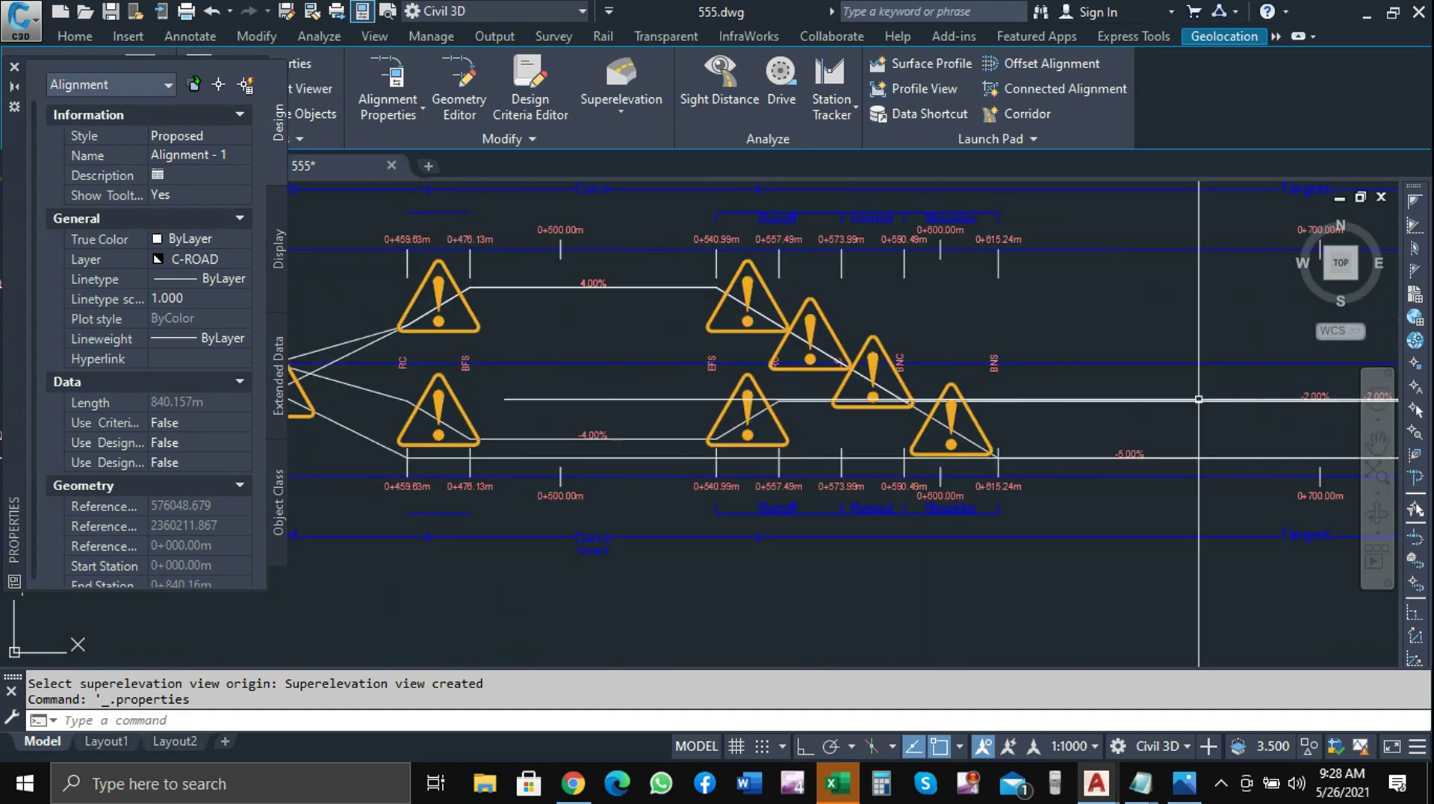
scroll(832, 407, down, 2)
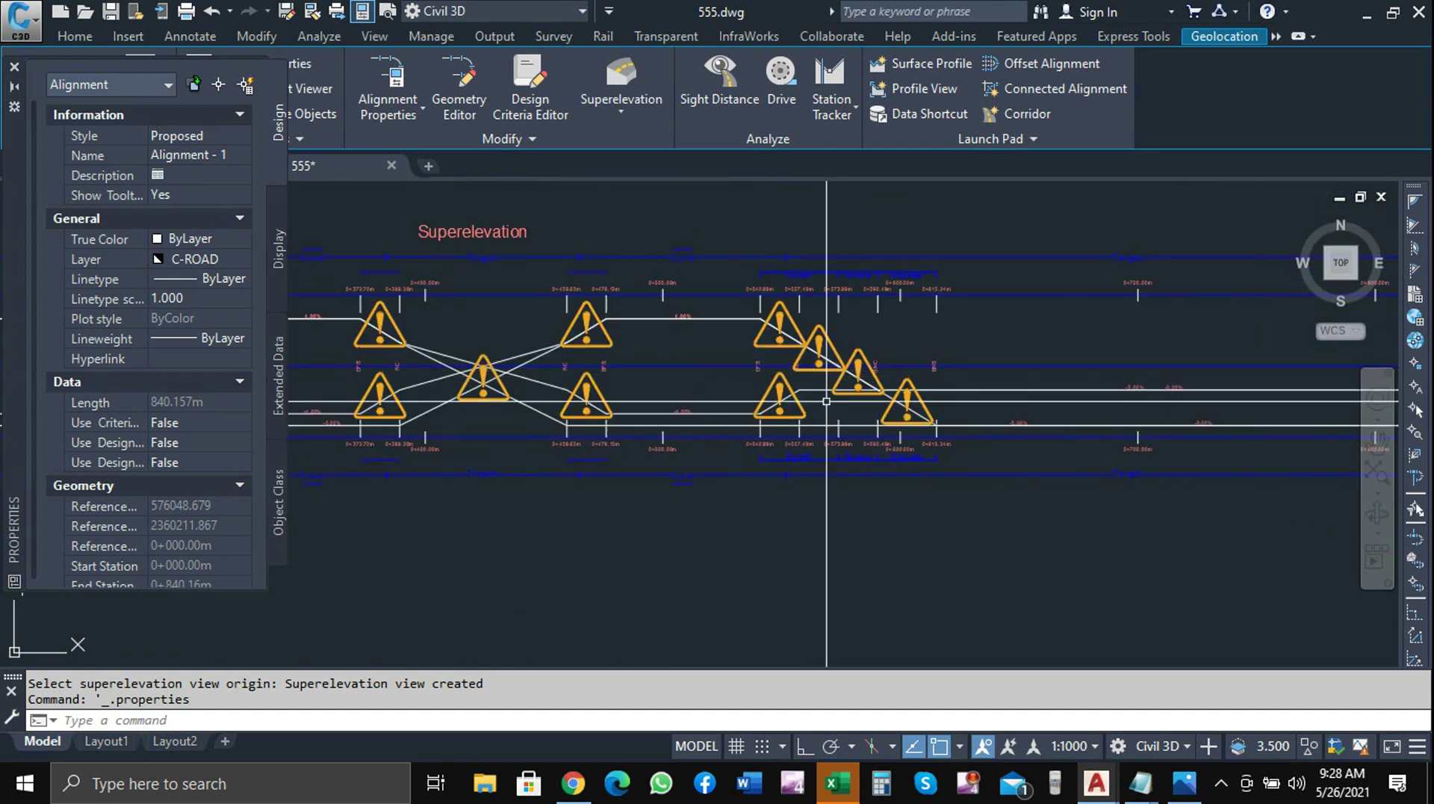
scroll(826, 401, up, 4)
scroll(826, 401, down, 3)
scroll(577, 428, down, 1)
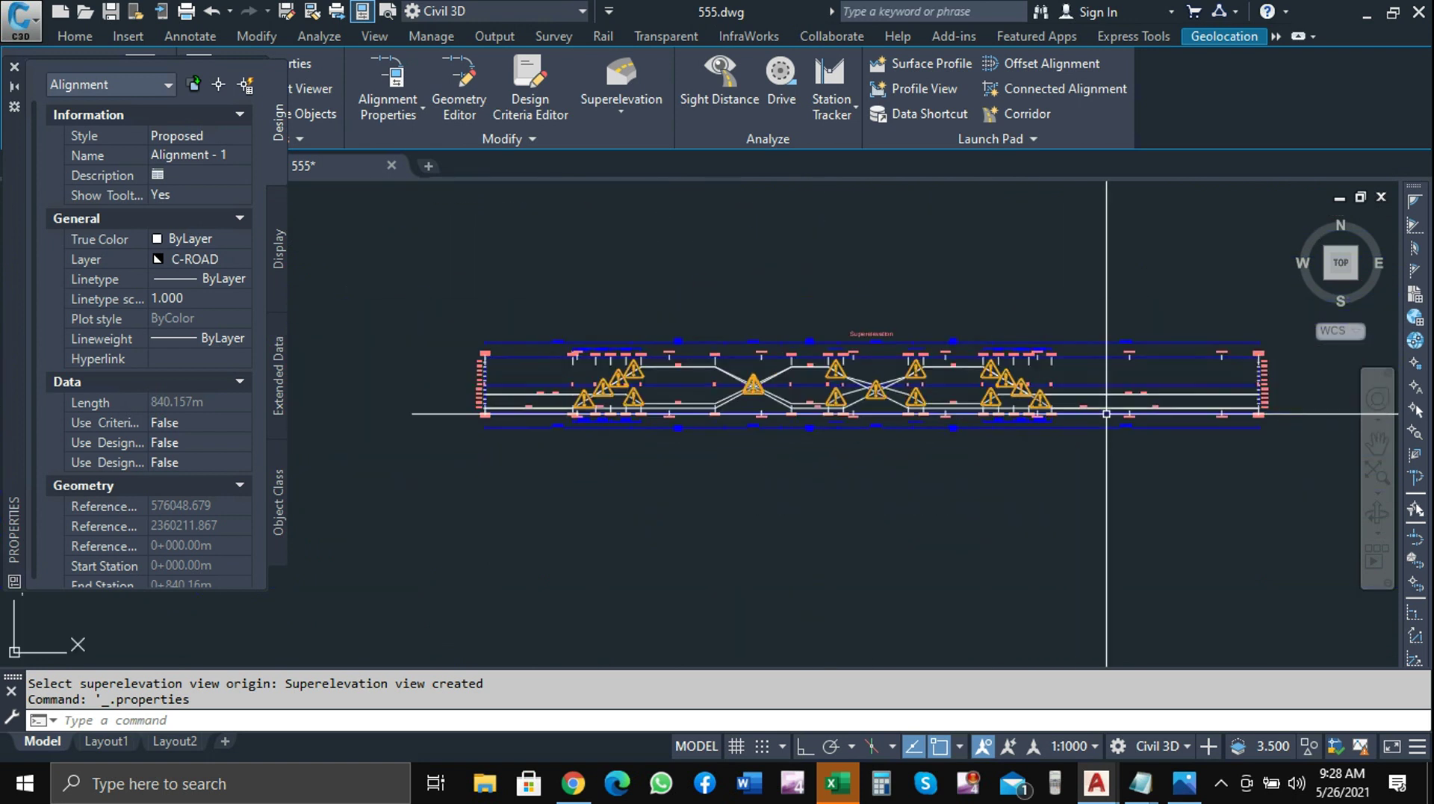
scroll(576, 428, up, 3)
scroll(595, 387, up, 2)
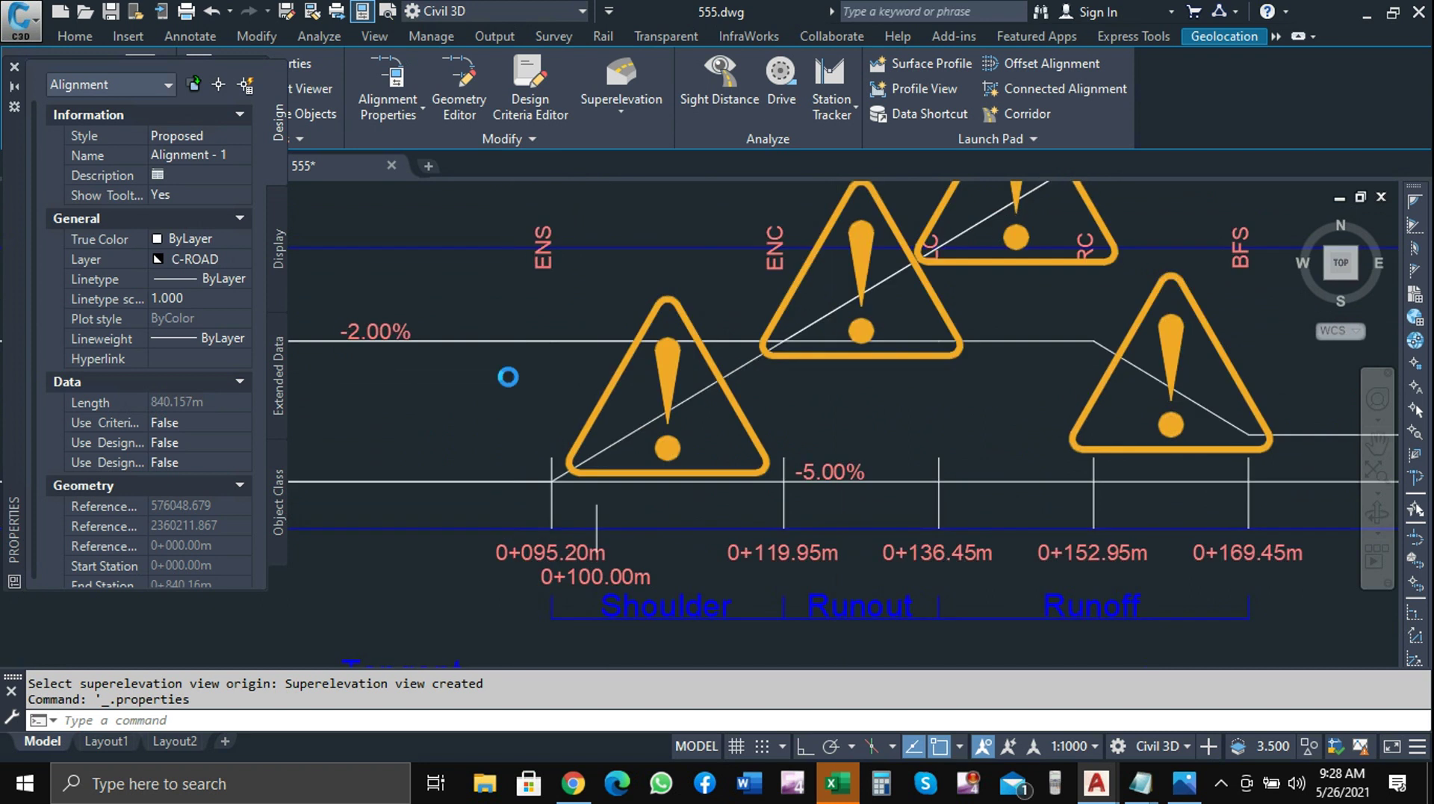
scroll(508, 377, down, 2)
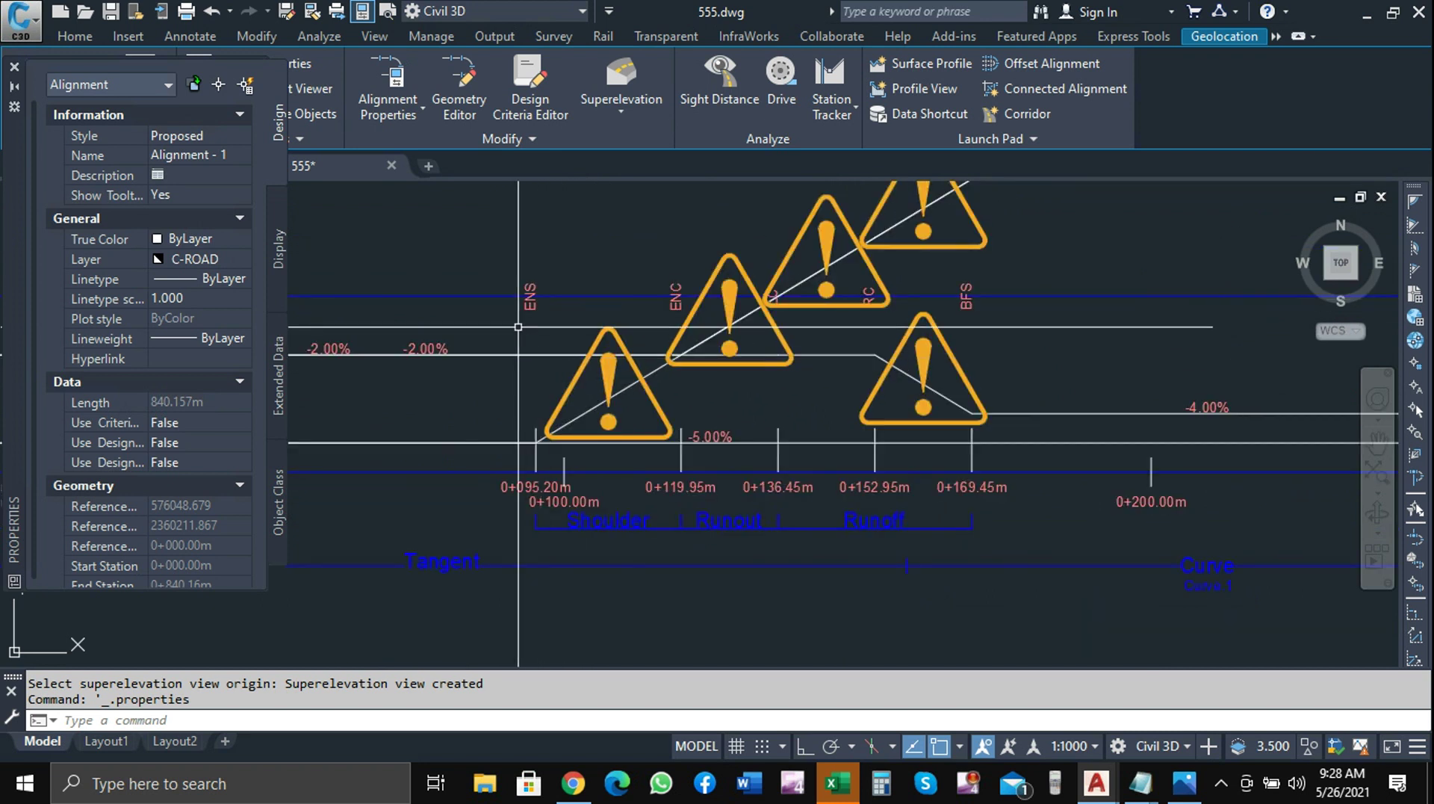
scroll(540, 362, down, 3)
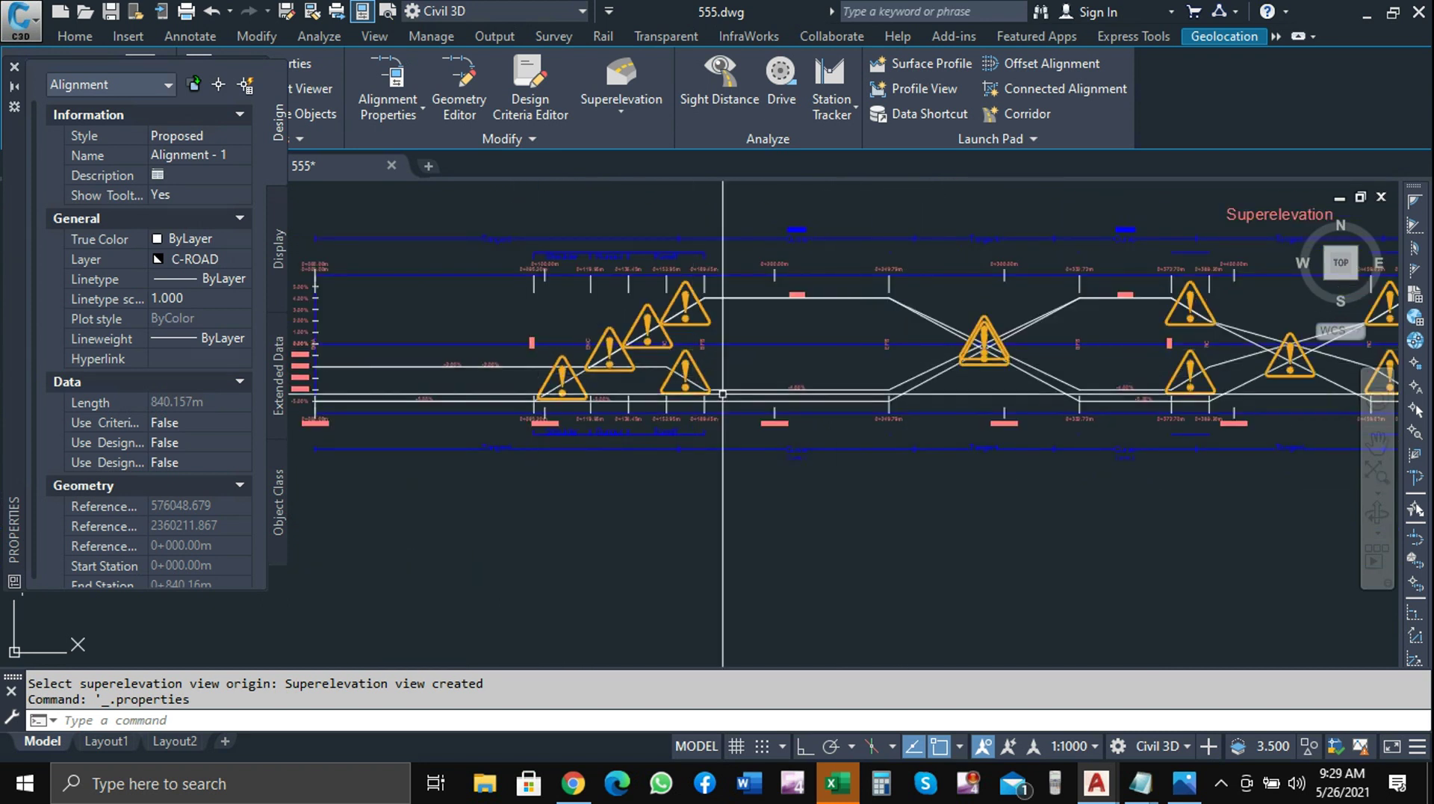
scroll(848, 373, down, 1)
scroll(751, 296, up, 5)
scroll(751, 296, down, 2)
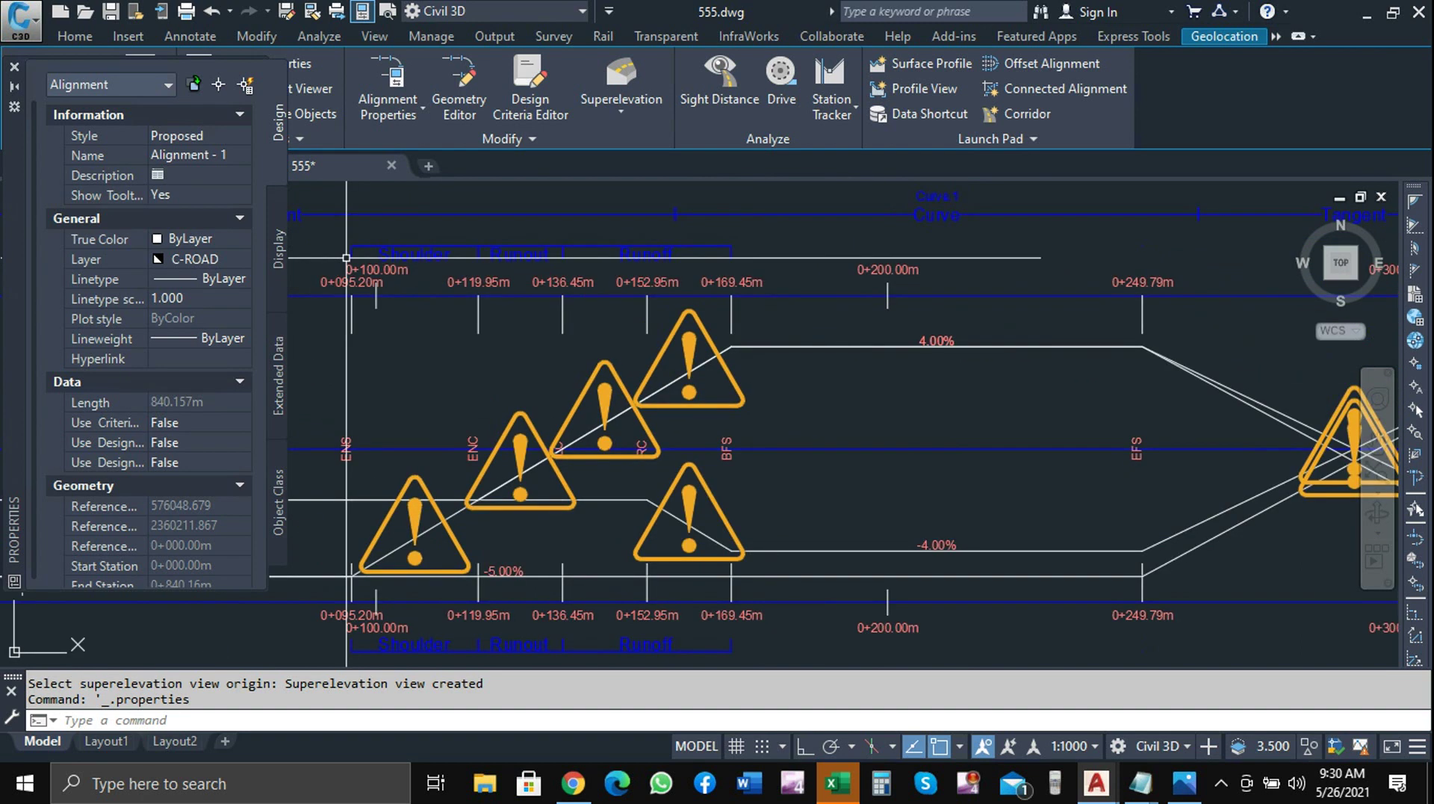
scroll(346, 257, up, 2)
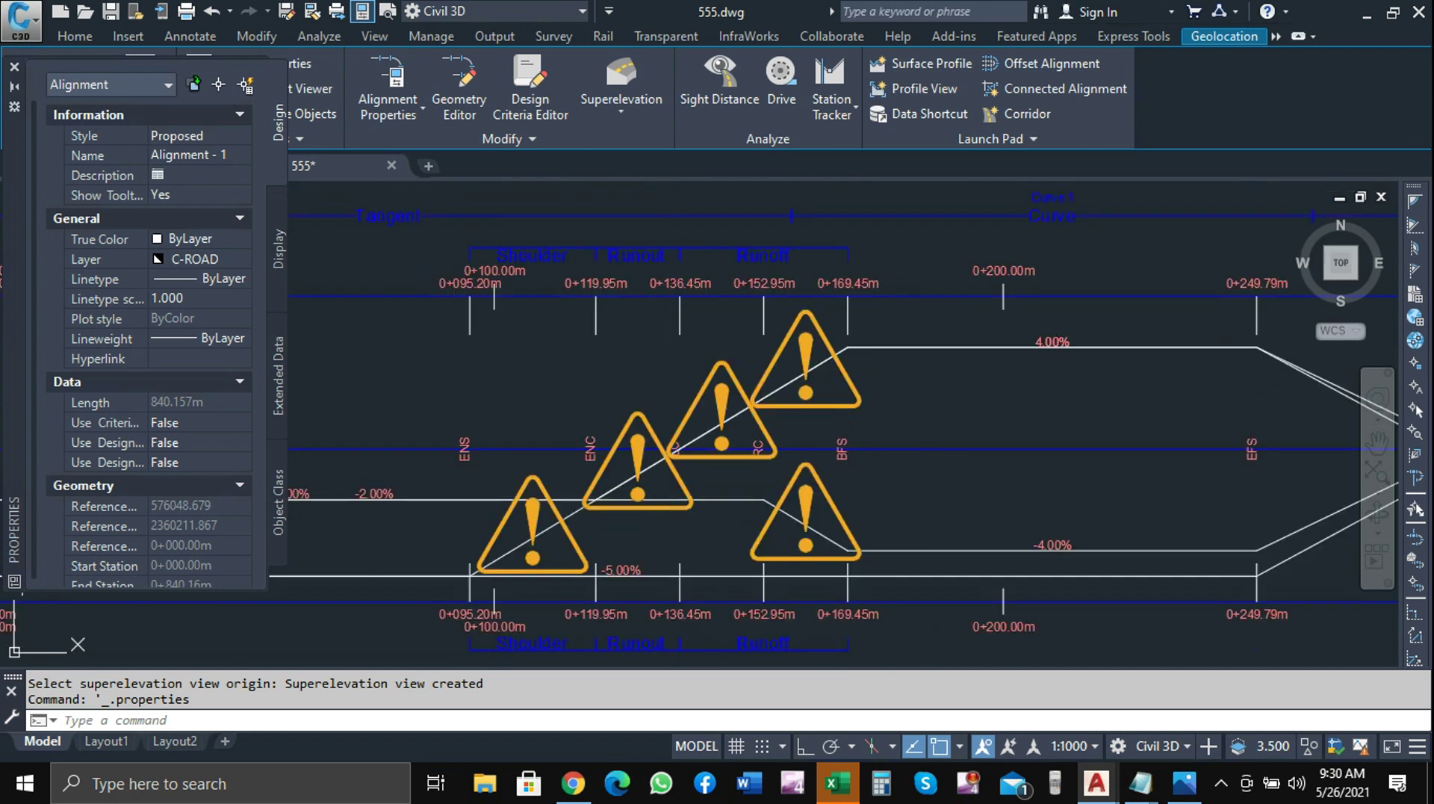
scroll(527, 289, up, 2)
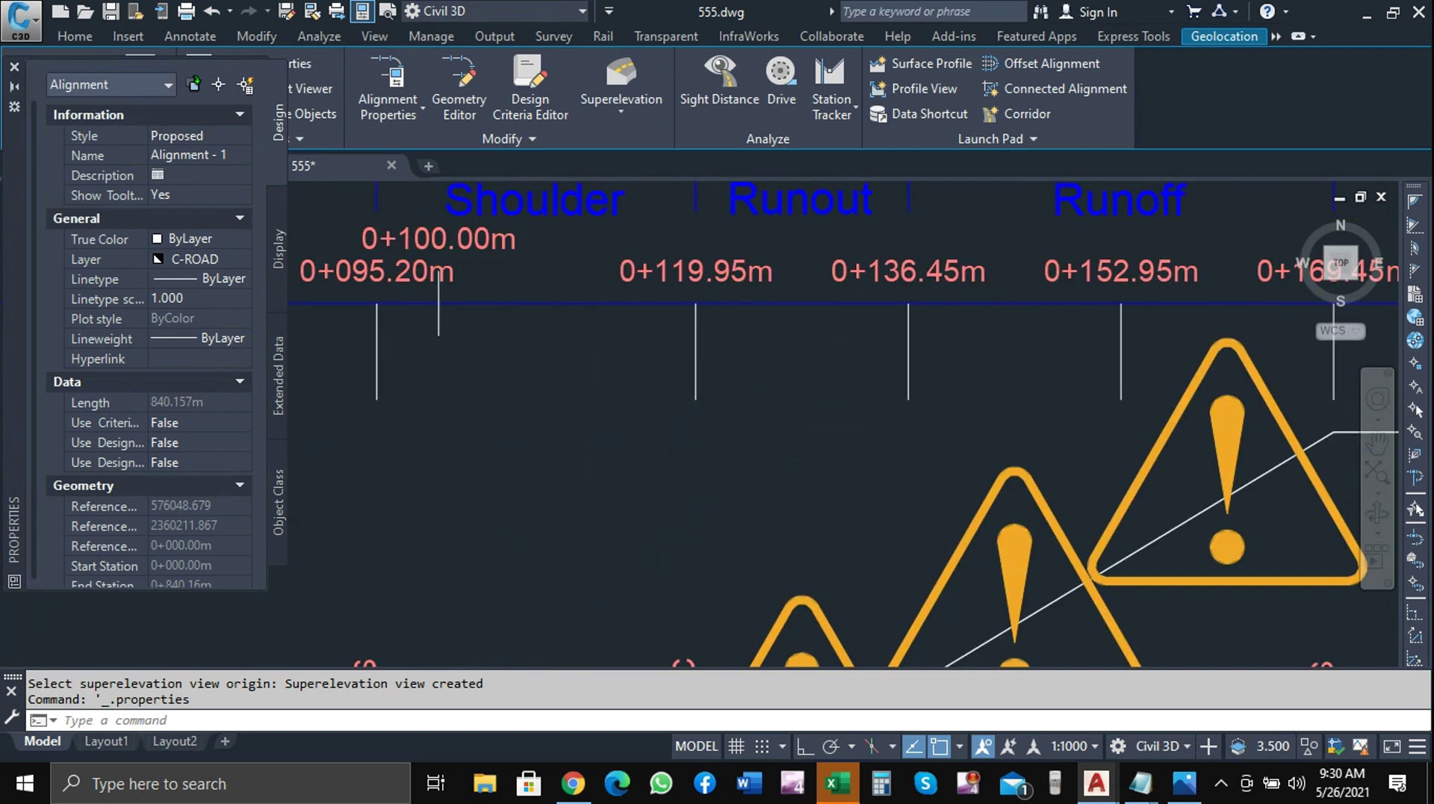
scroll(529, 291, down, 4)
scroll(531, 292, down, 2)
scroll(507, 550, up, 2)
scroll(508, 551, up, 2)
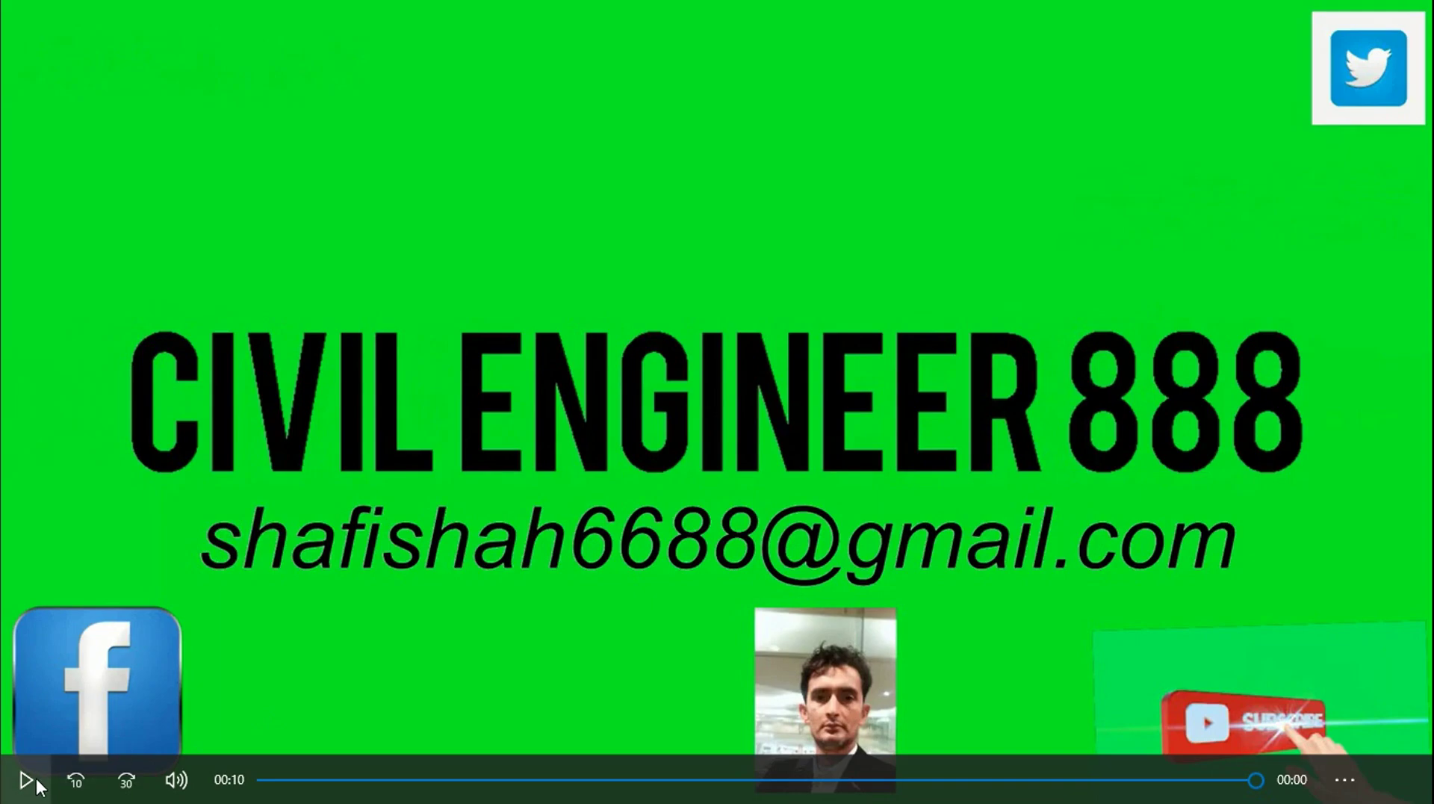
Play the channel outro clip with its subscribe animation
click(26, 779)
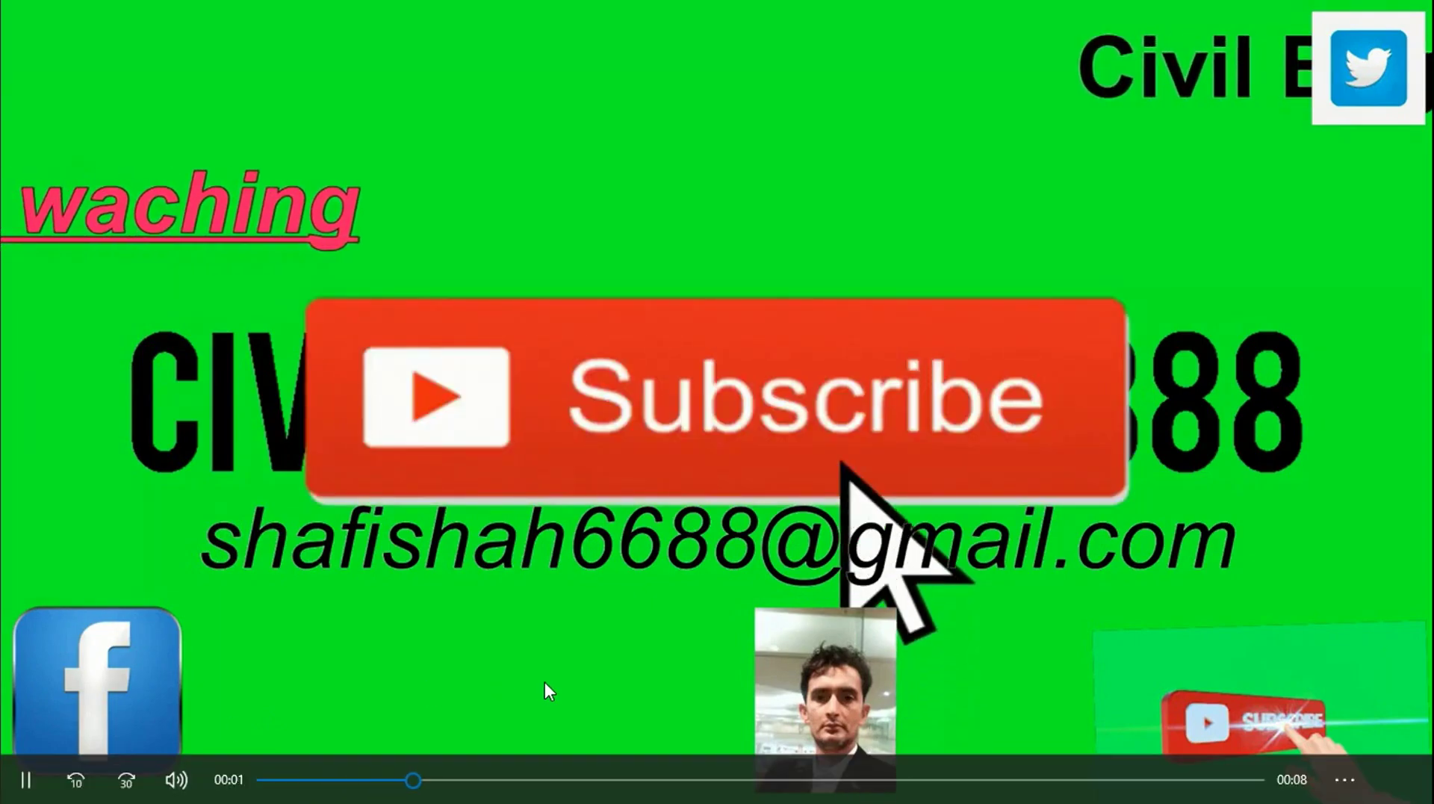